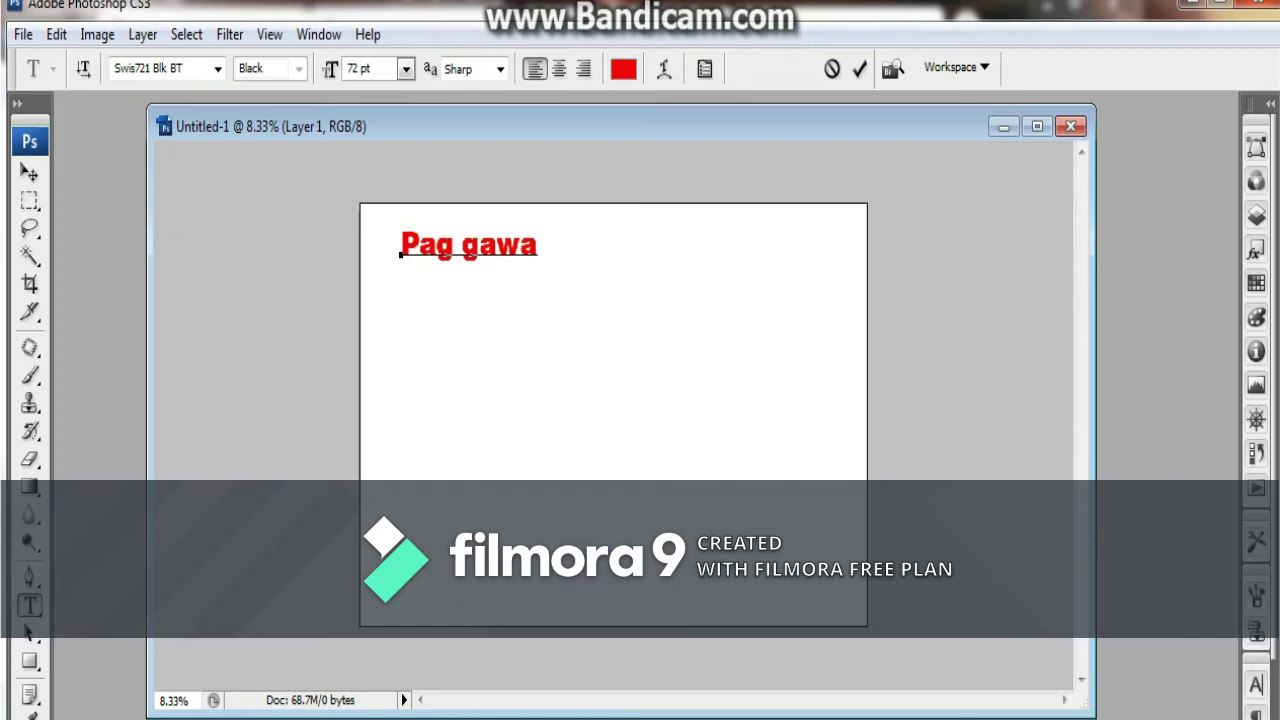
Complete the red title text as "Pag gawa ng ID at Retouch" and commit it.
text(ng ID at)
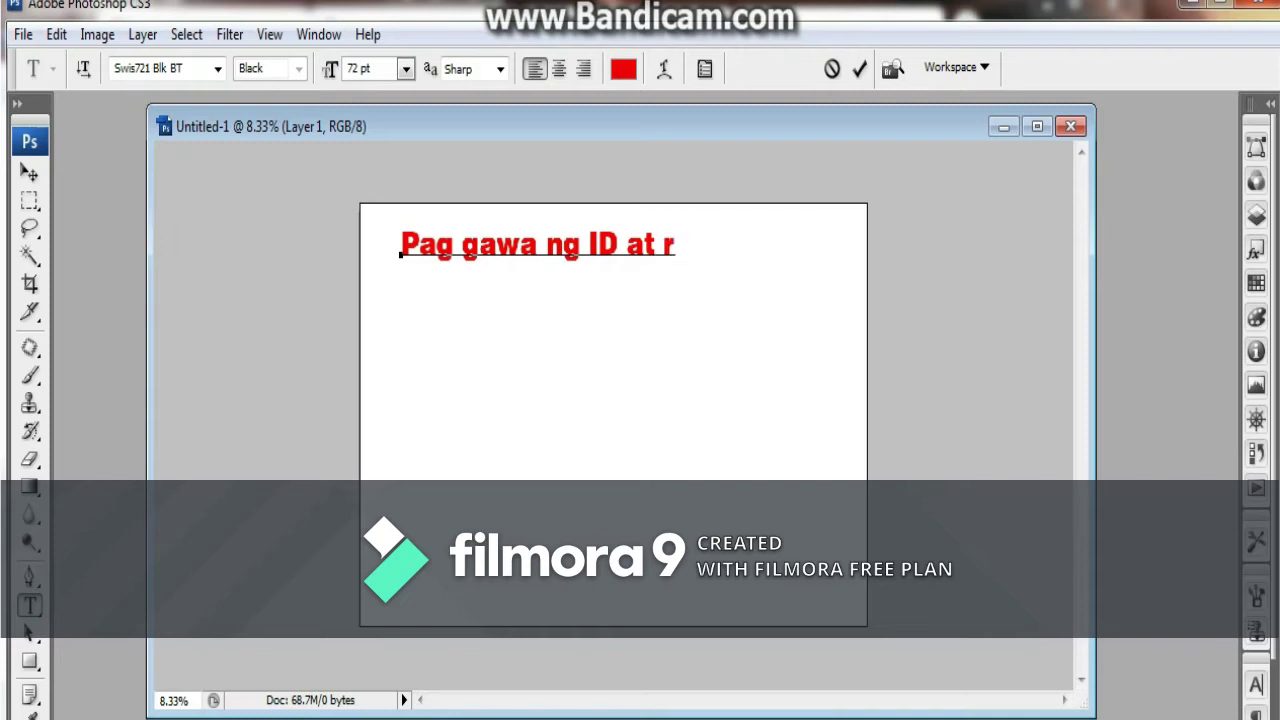
text( Retouch)
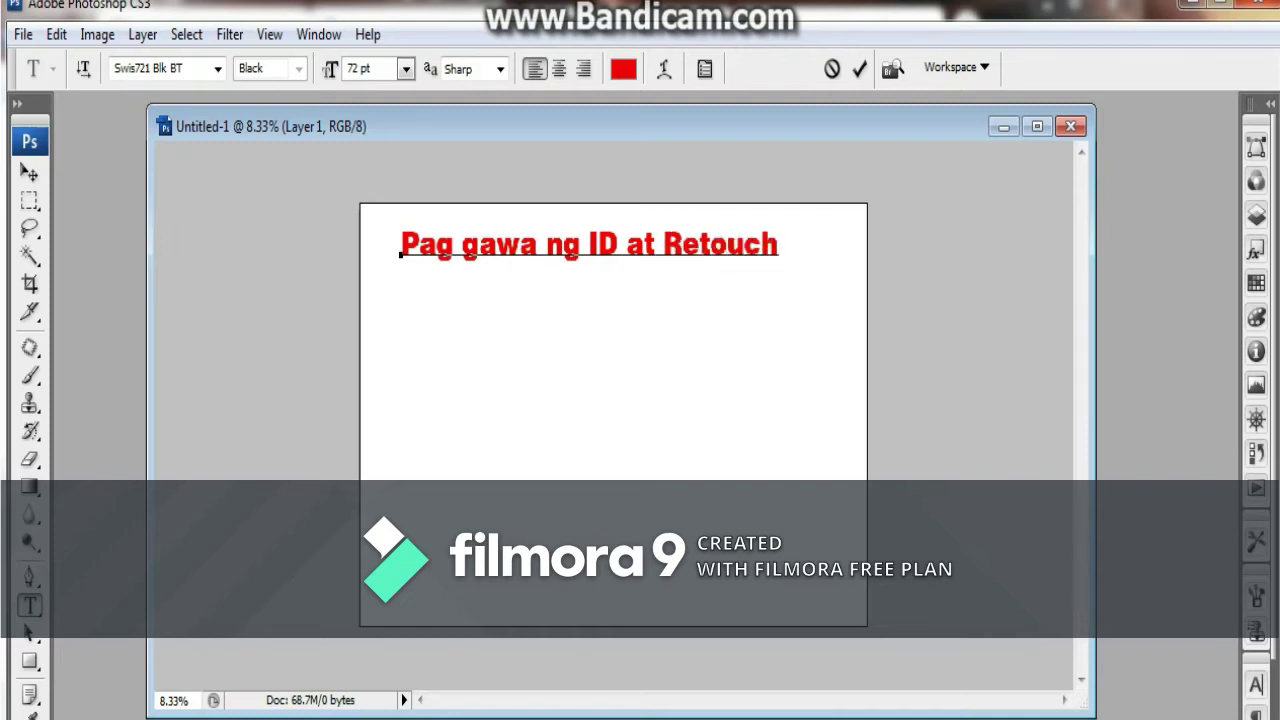
click(29, 173)
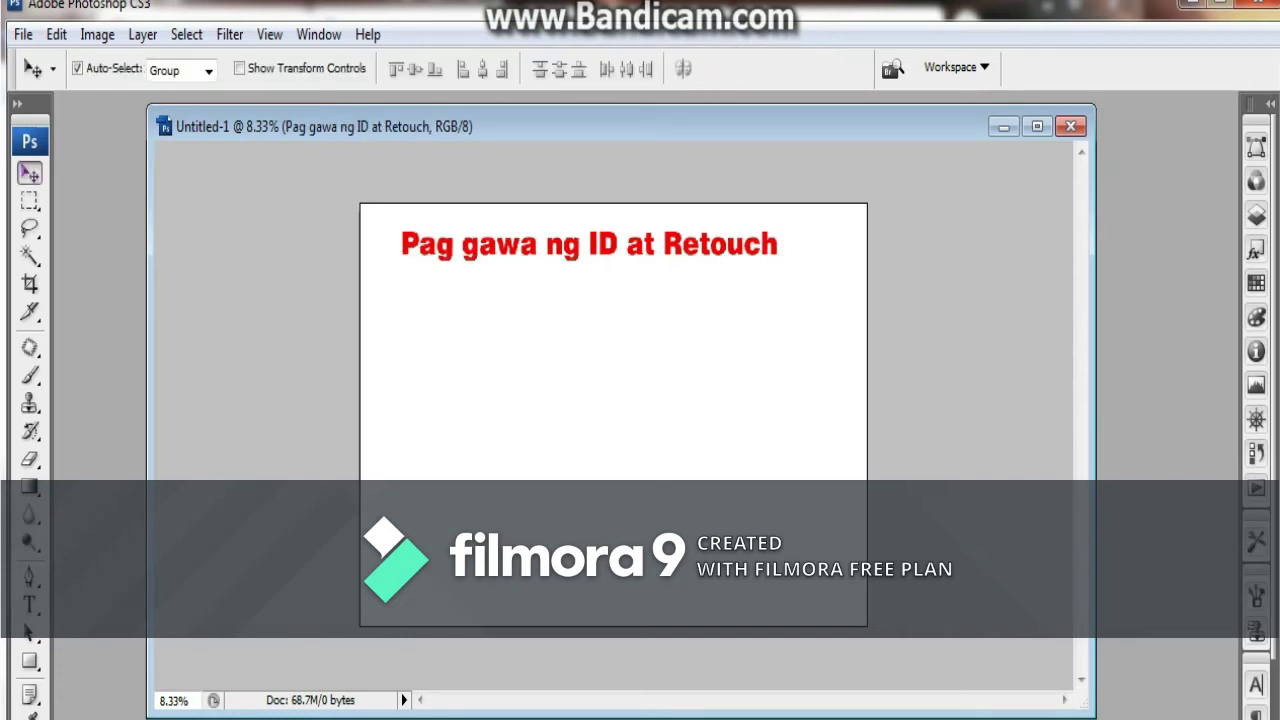
Close the untitled document and open the portrait photo DSC_0005.JPG from its folder.
click(1070, 126)
click(647, 297)
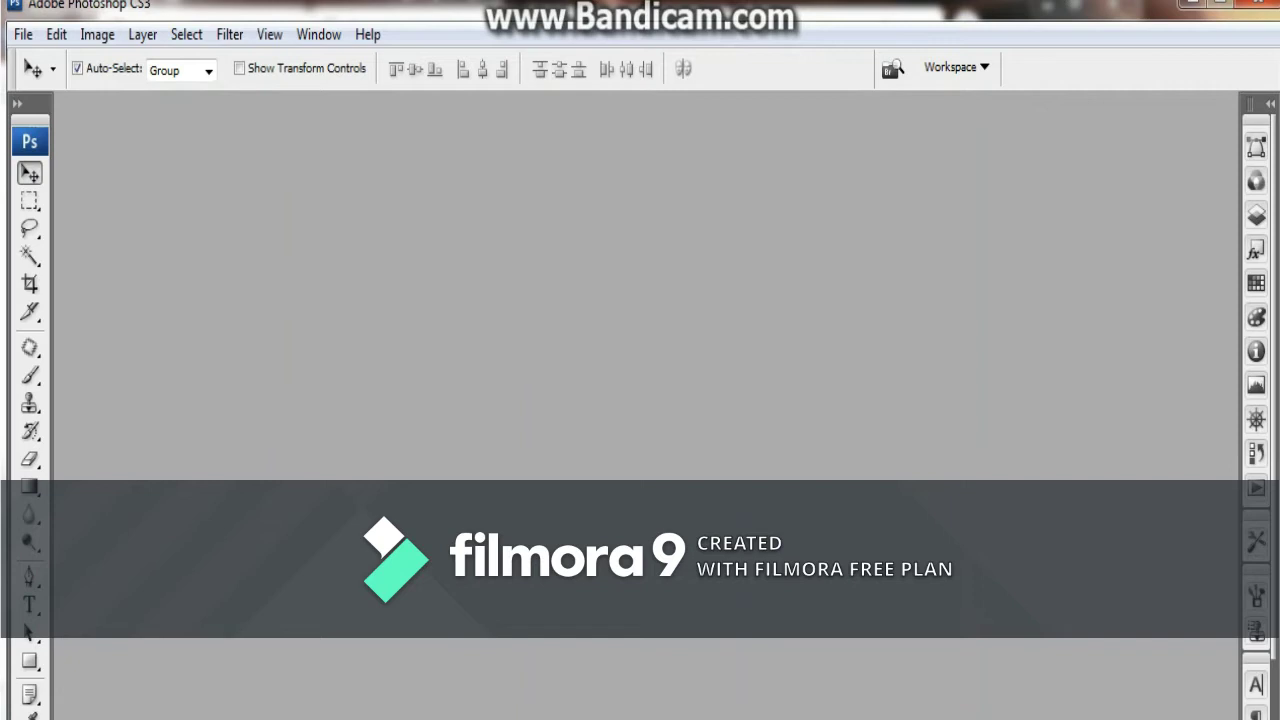
key(alt+Tab)
drag(265, 190, 520, 220)
click(571, 119)
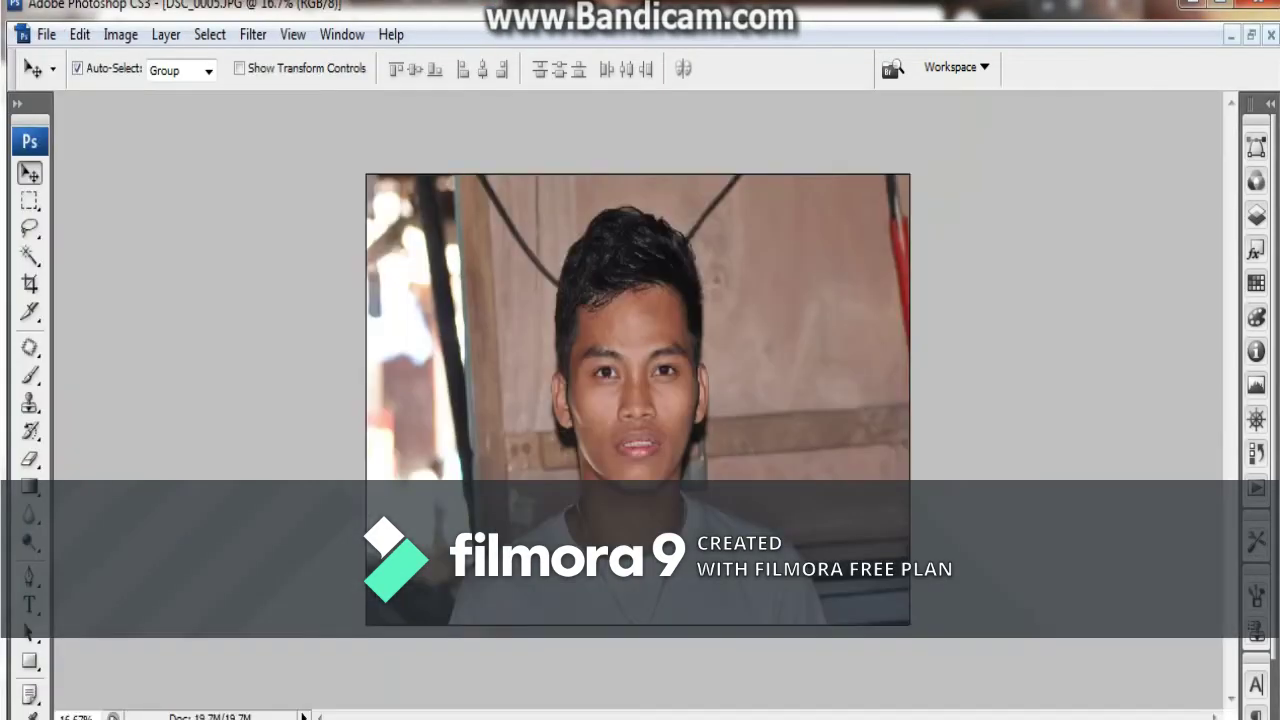
Switch to full-screen mode and remove the mark on the bridge of the nose with the Patch tool.
key(ctrl+plus)
key(ctrl+plus)
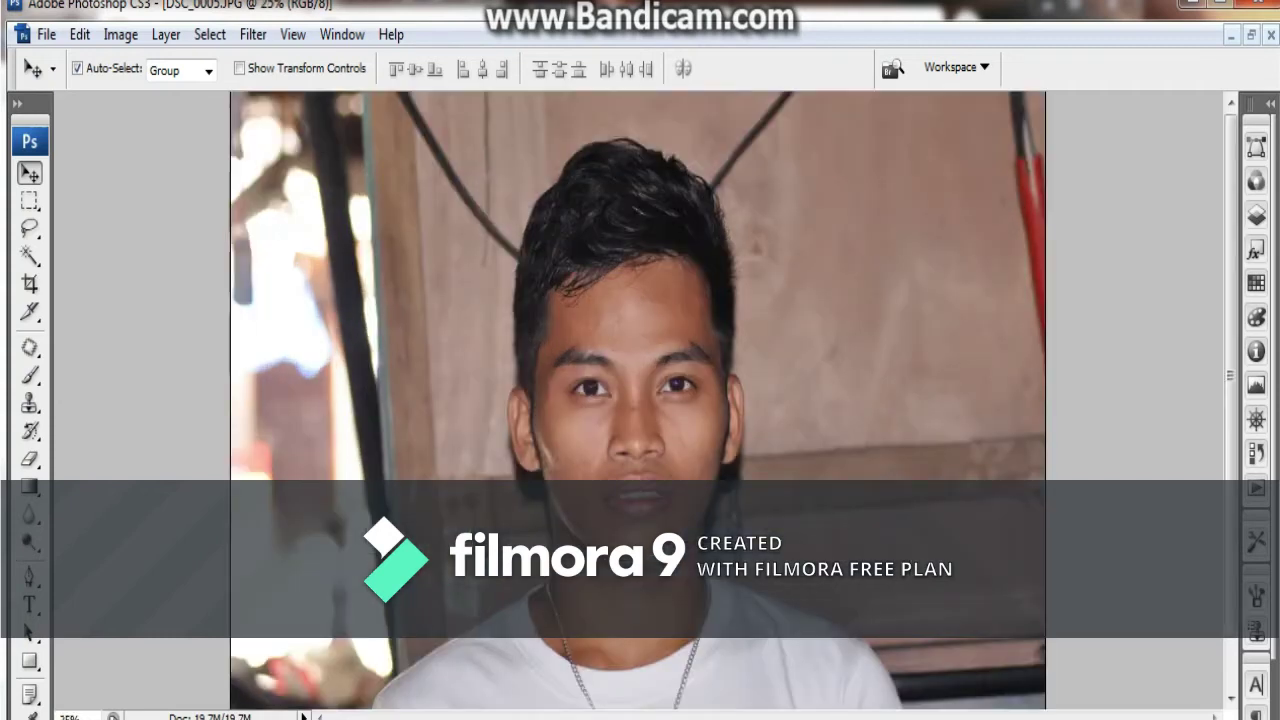
key(ctrl+plus)
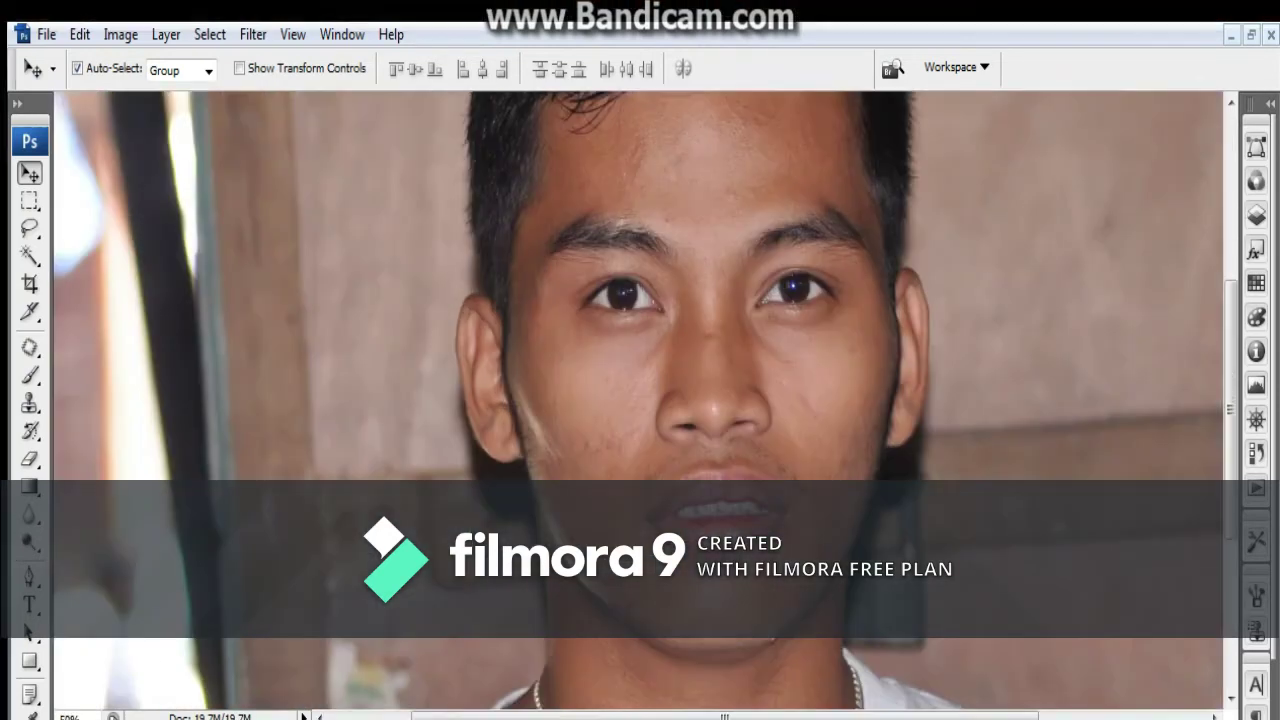
key(f)
key(f)
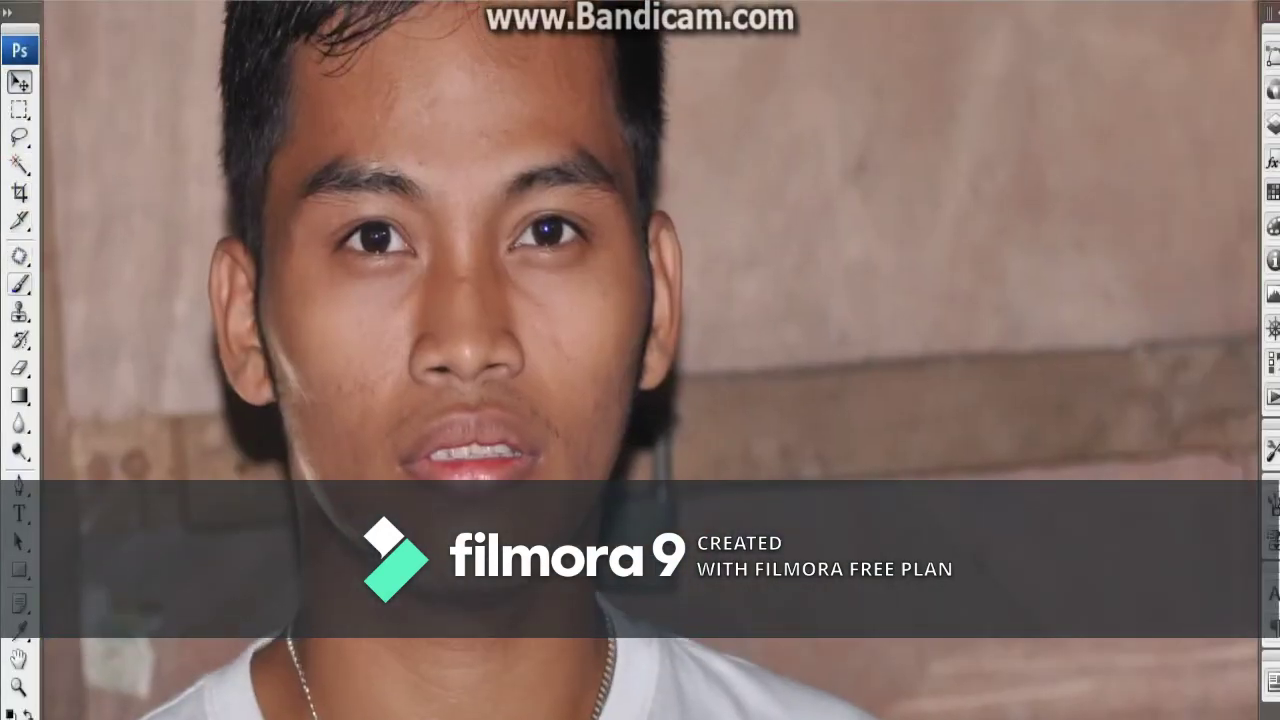
key(j)
key(ctrl+plus)
key(ctrl+plus)
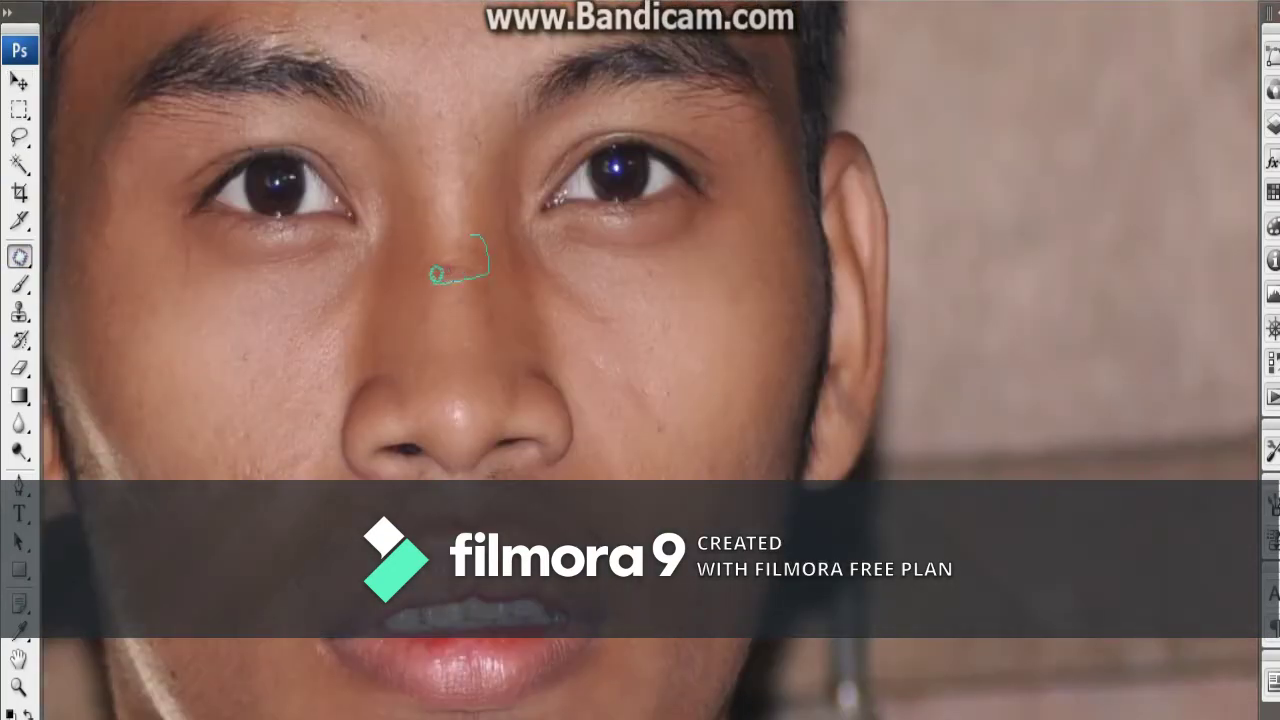
drag(436, 274, 460, 180)
key(ctrl+d)
Patch the small blemishes and lines on the cheek and beside the nose with nearby clean skin.
mouse_move(636, 344)
mouse_down()
mouse_move(558, 274)
mouse_move(566, 303)
mouse_move(556, 277)
mouse_move(500, 289)
mouse_move(530, 283)
mouse_up()
key(ctrl+d)
drag(520, 298, 520, 334)
key(ctrl+d)
drag(591, 241, 613, 262)
key(ctrl+d)
drag(668, 228, 652, 238)
key(ctrl+d)
drag(652, 238, 674, 103)
key(ctrl+d)
mouse_move(659, 313)
mouse_down()
mouse_move(673, 291)
mouse_move(660, 246)
mouse_up()
drag(655, 259, 674, 206)
key(ctrl+d)
Patch the blemish on the edge of the chin and the marks around the jaw and neck.
drag(570, 405, 621, 172)
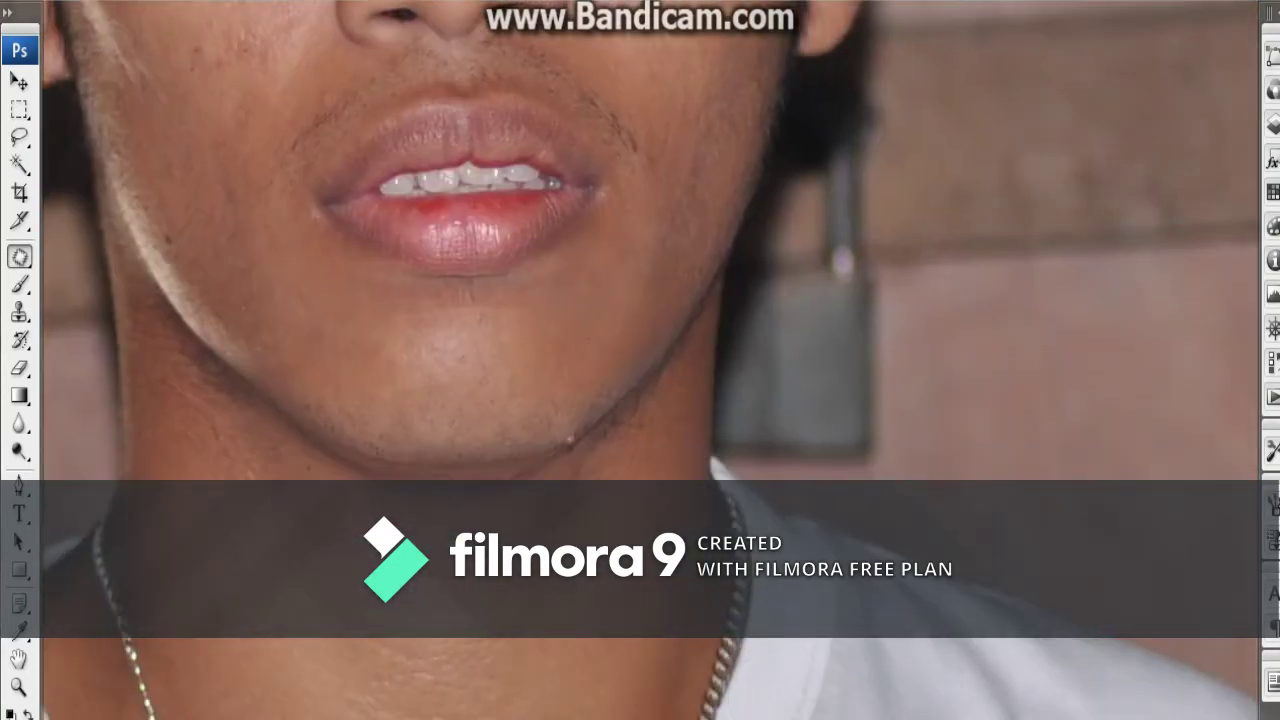
key(ctrl+plus)
key(ctrl+plus)
mouse_move(610, 555)
mouse_down()
mouse_move(613, 324)
mouse_move(600, 373)
mouse_move(575, 321)
mouse_move(534, 366)
mouse_up()
key(ctrl+d)
mouse_move(390, 462)
mouse_down()
mouse_move(360, 452)
mouse_move(390, 463)
mouse_up()
key(ctrl+d)
scroll(425, 350, down, 4)
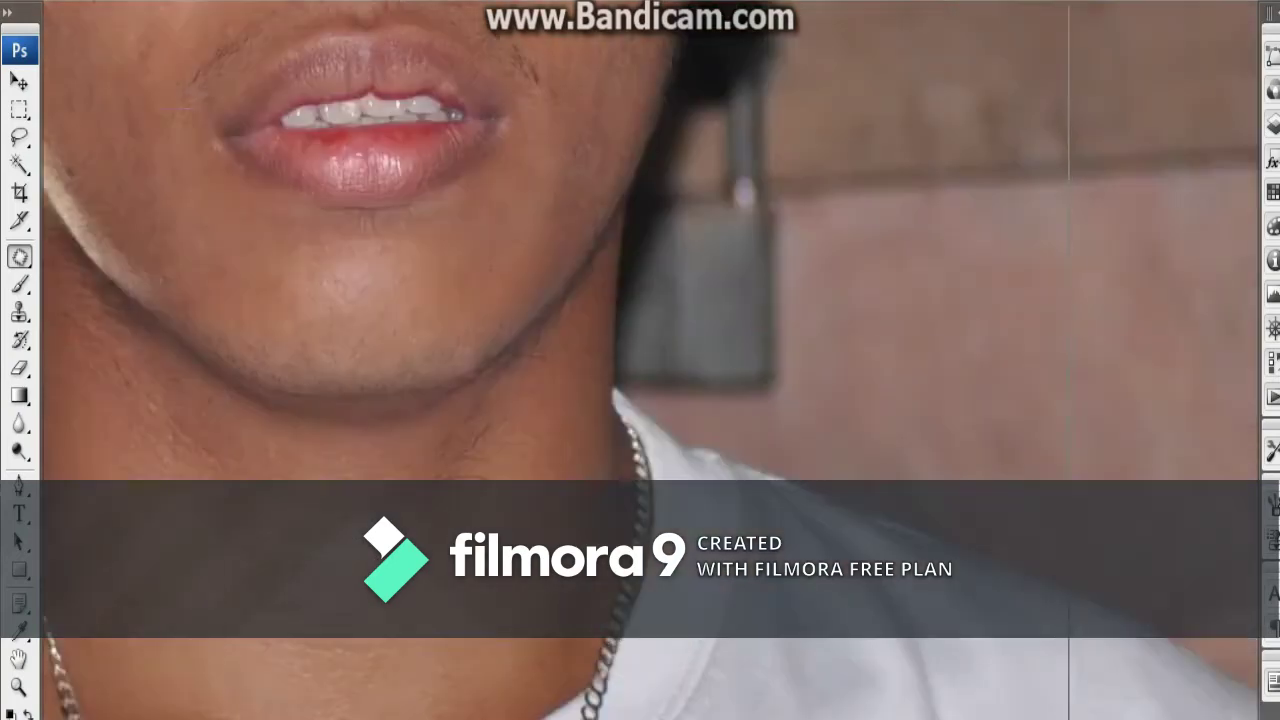
scroll(425, 350, up, 4)
key(ctrl+minus)
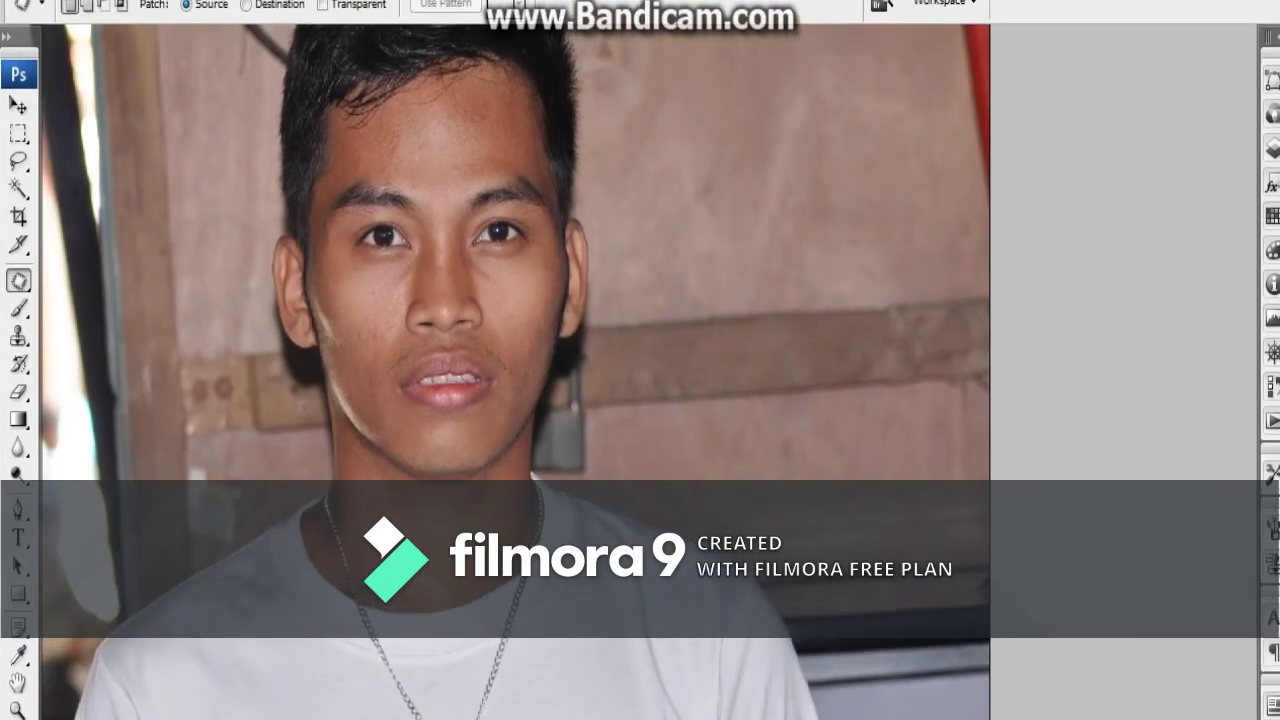
Set the Clone Stamp to 27% opacity and brush size 50, and sample clean skin from the middle of the forehead.
drag(520, 300, 639, 386)
click(18, 336)
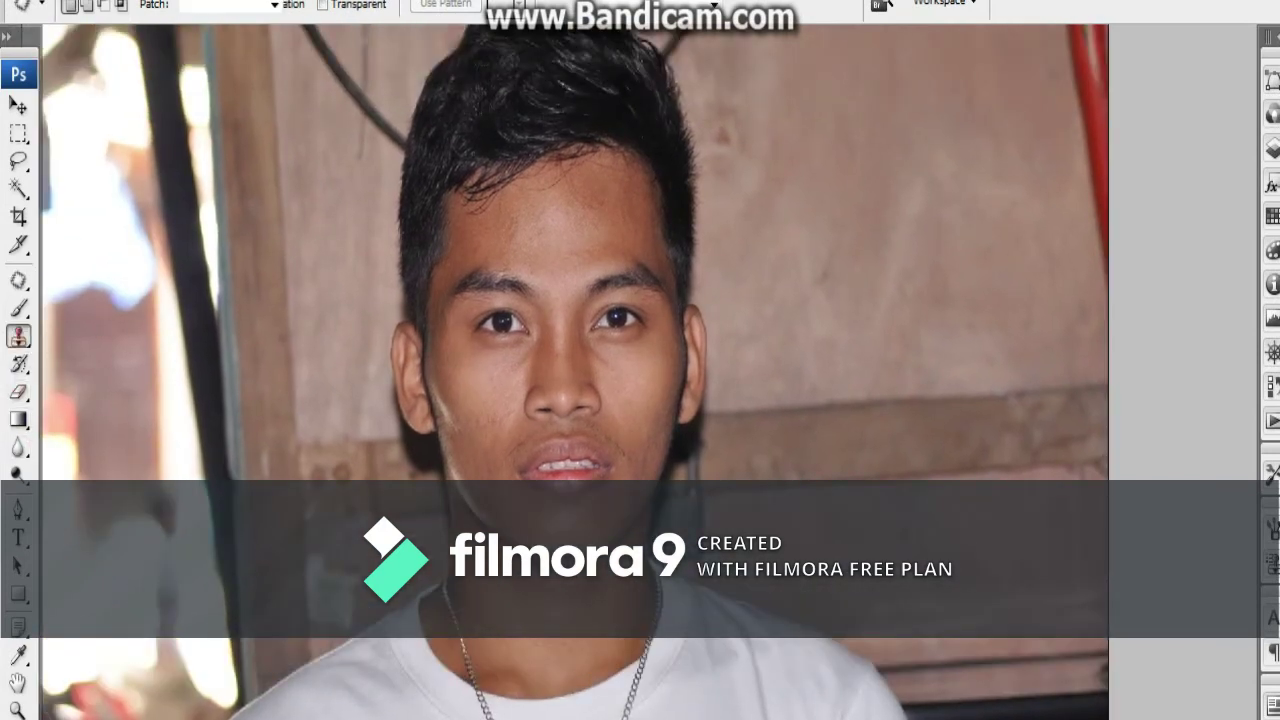
key(ctrl+plus)
drag(498, 316, 484, 450)
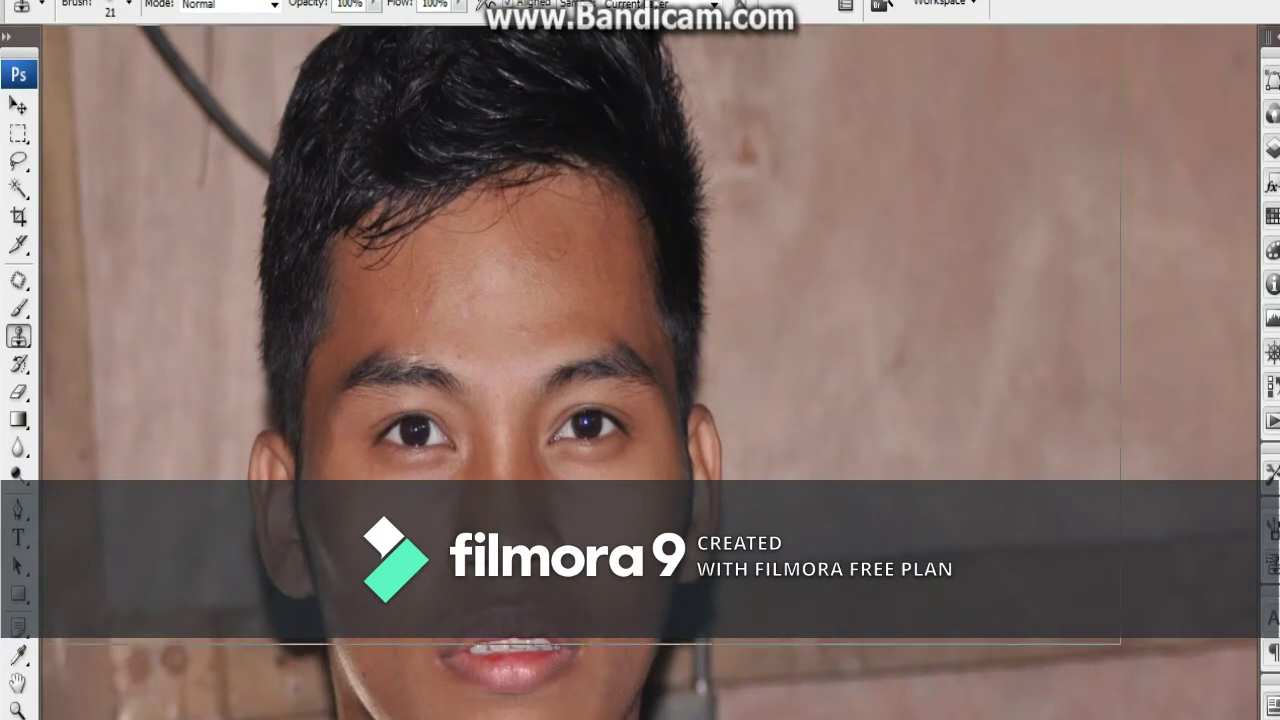
scroll(524, 288, up, 1)
click(373, 5)
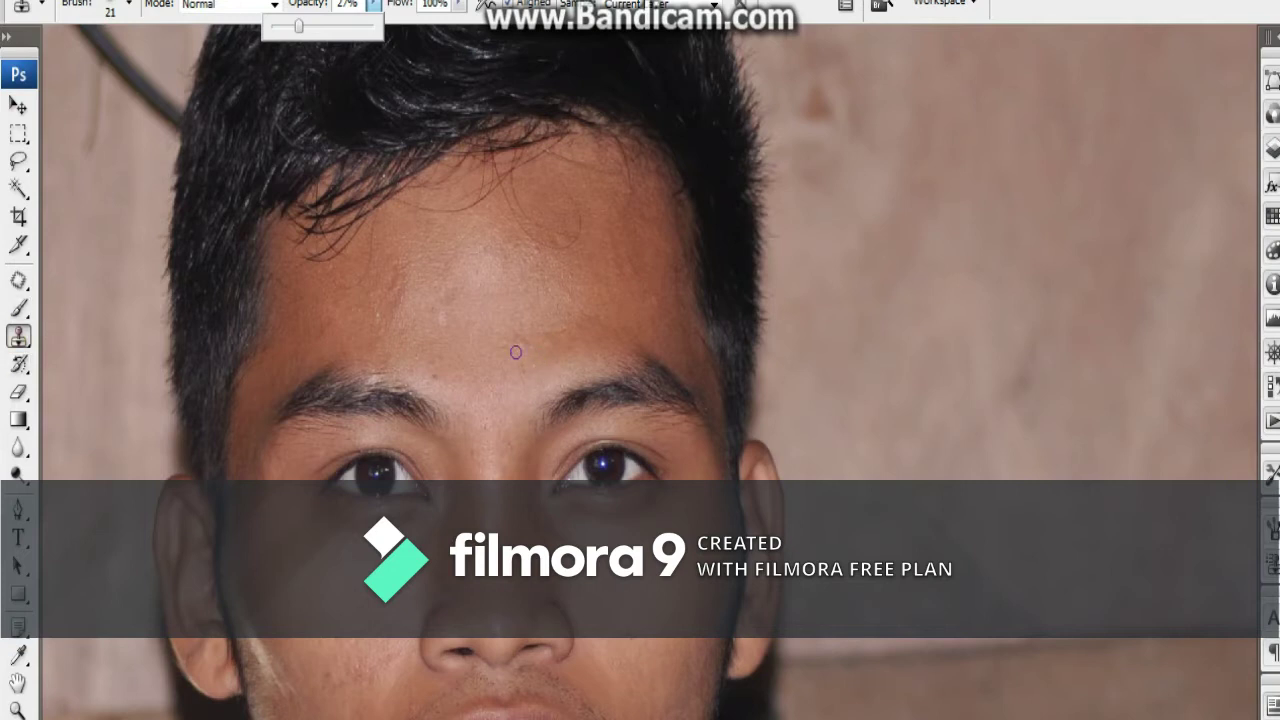
key(bracketright)
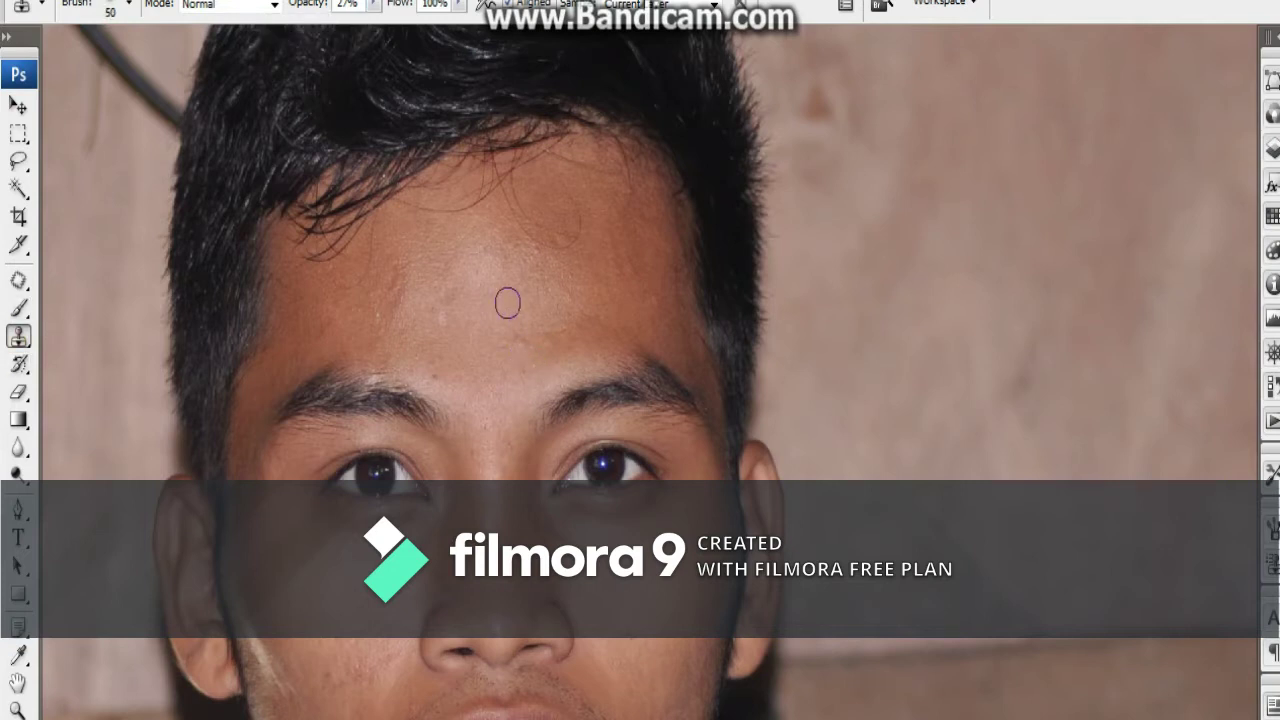
scroll(514, 317, up, 1)
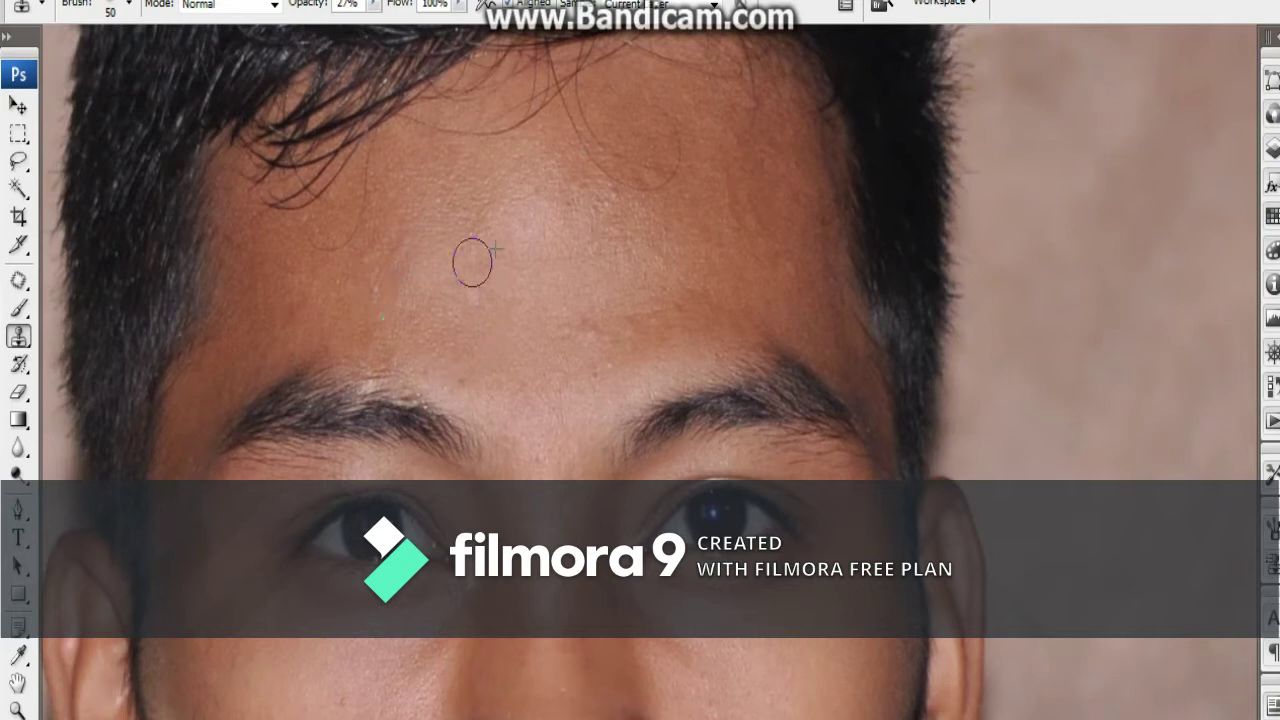
alt+click(543, 250)
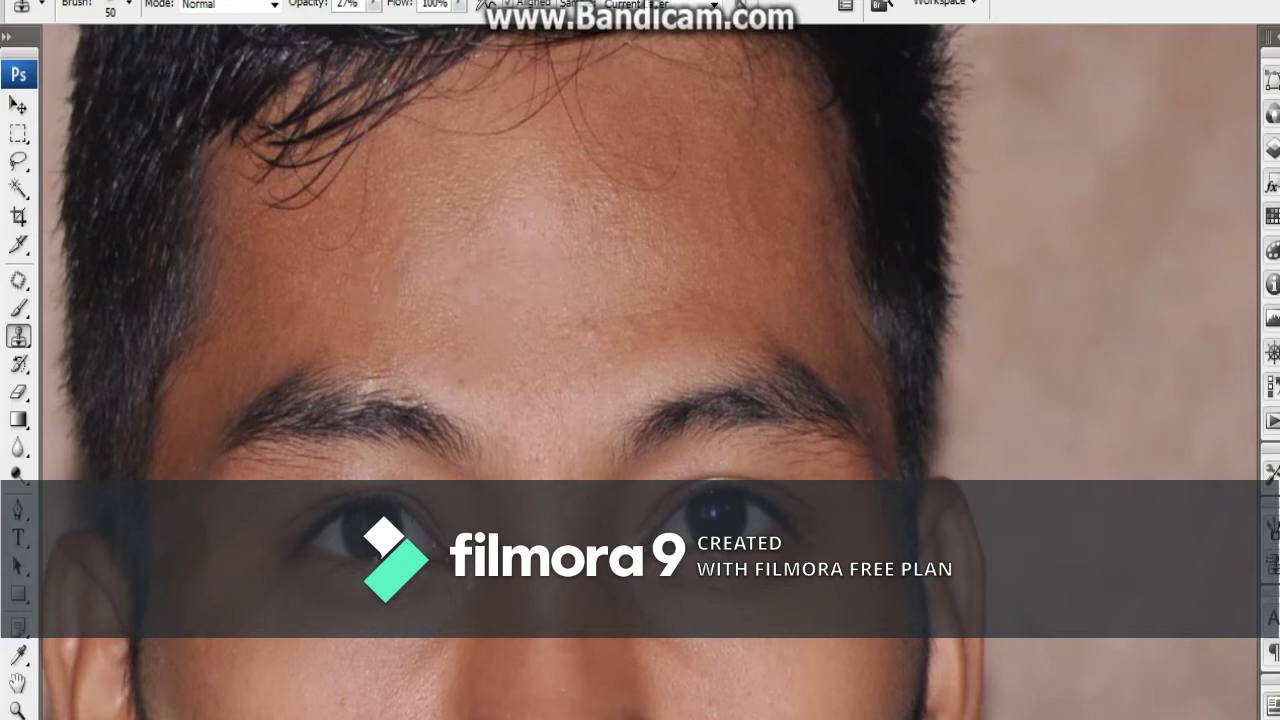
Remove the stray hair strands on the upper forehead with the Patch tool.
key(j)
drag(715, 126, 637, 184)
drag(613, 229, 619, 275)
click(600, 200)
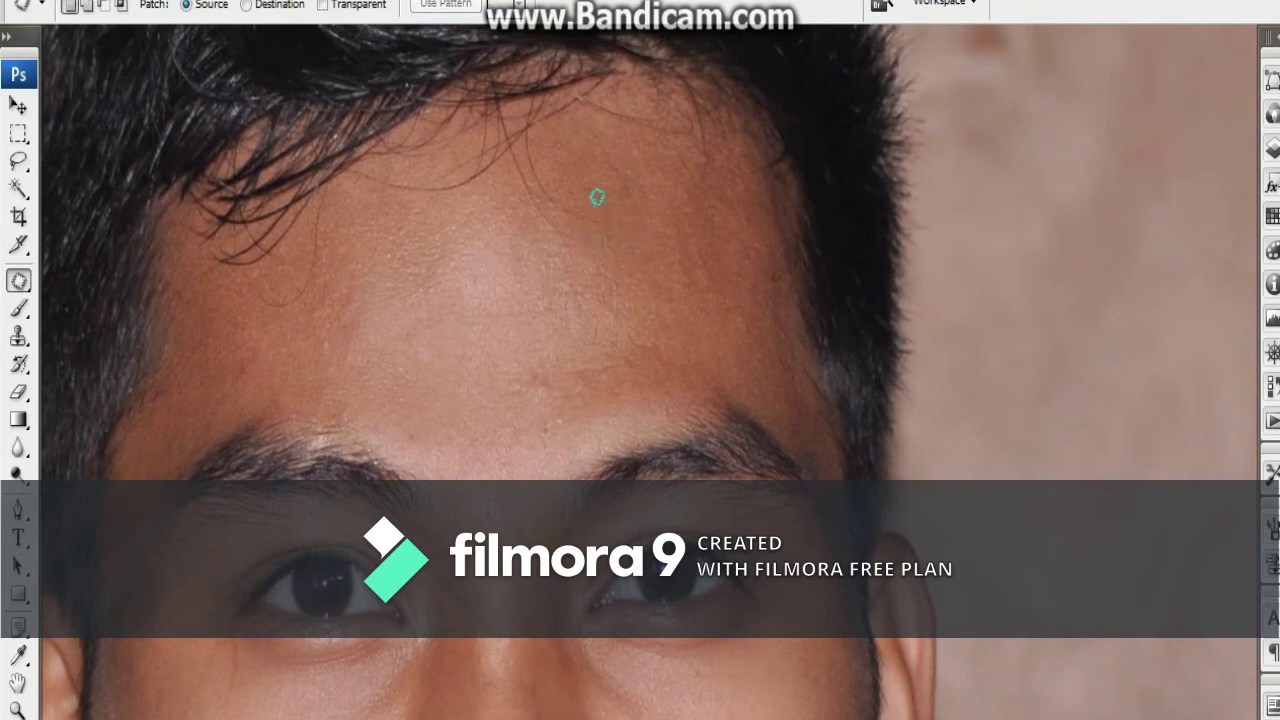
drag(535, 143, 509, 214)
click(554, 137)
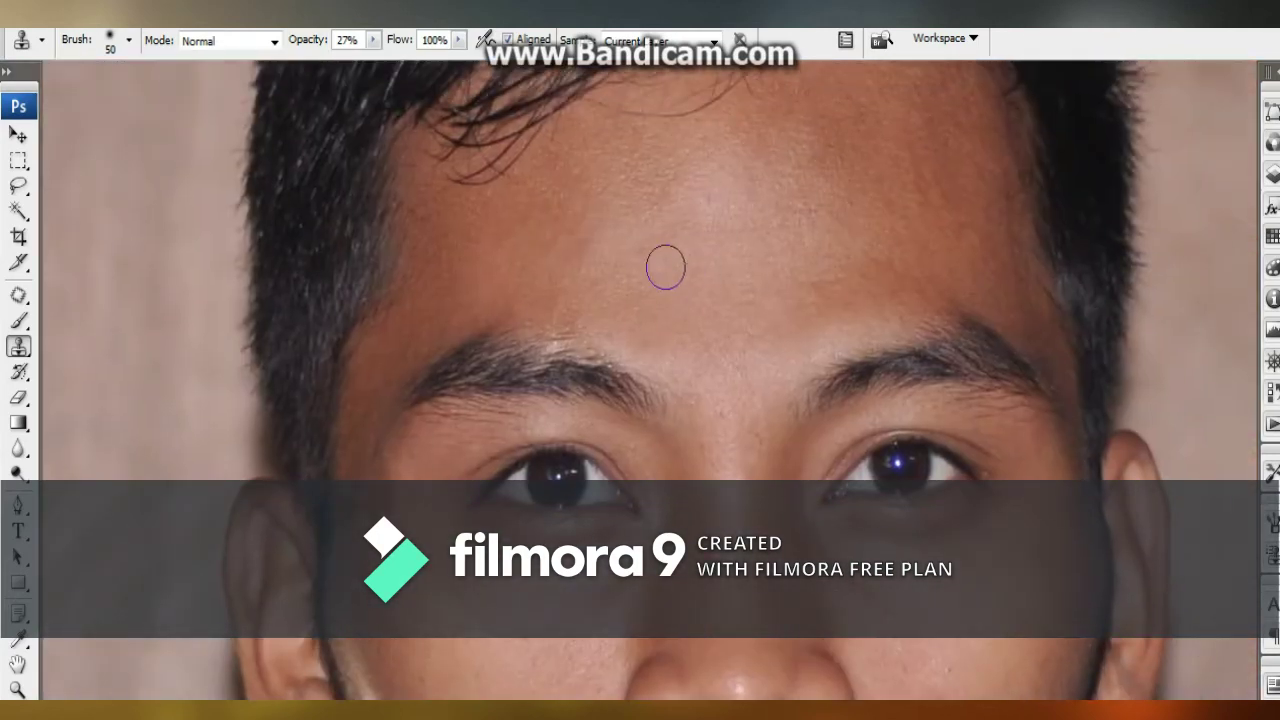
Smooth the forehead, cheeks and skin under both eyes with the Clone Stamp at 27% opacity, raising the brush size to 70.
alt+click(754, 277)
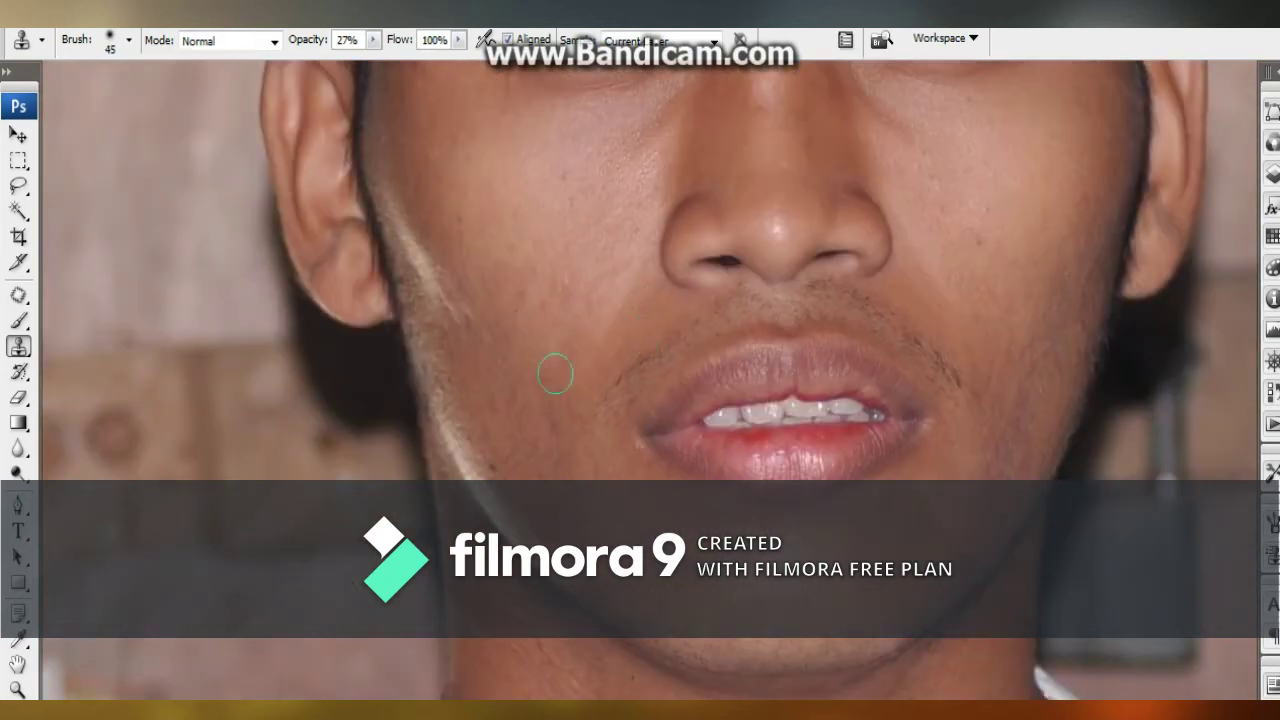
key(bracketright)
key(bracketright)
key(bracketright)
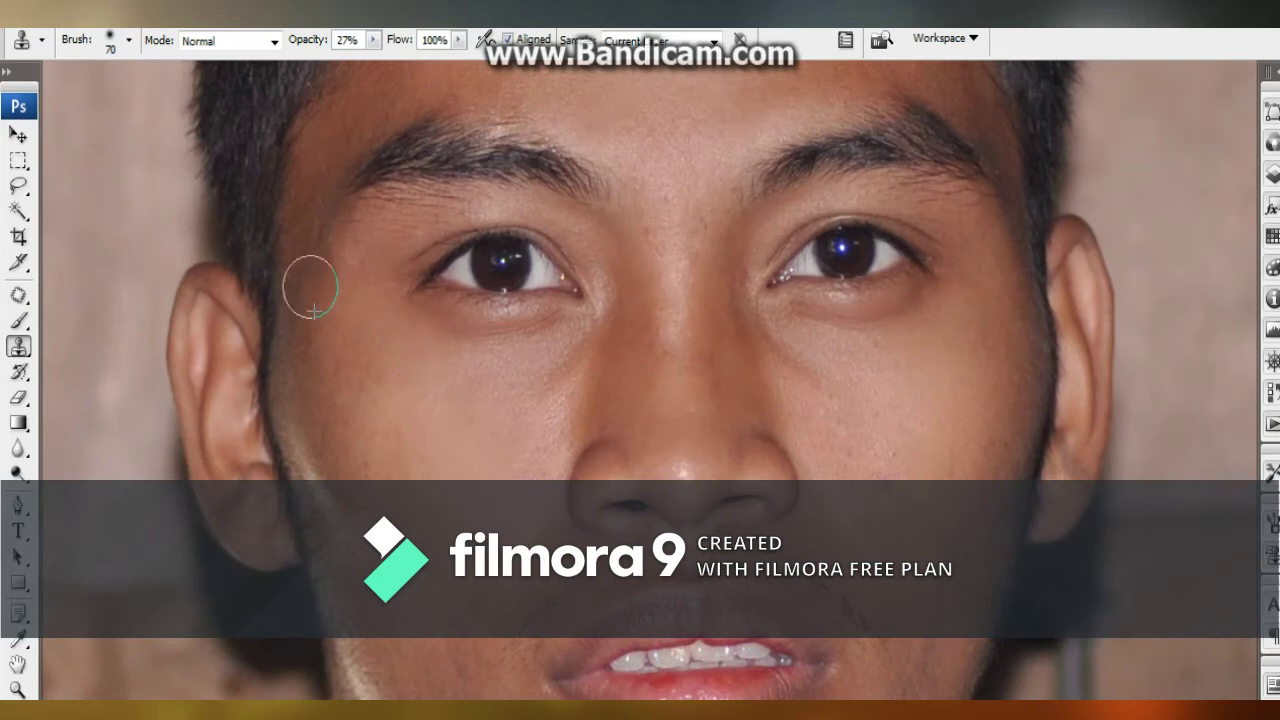
drag(772, 358, 603, 338)
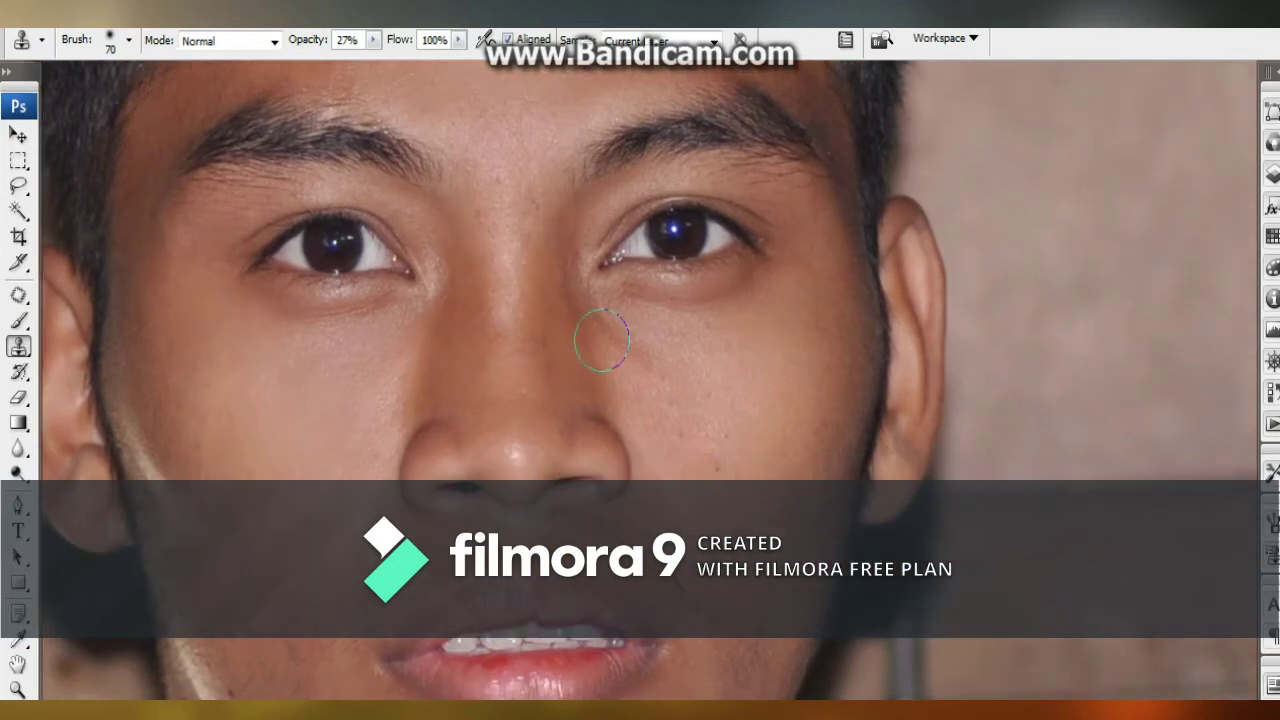
scroll(640, 400, right, 2)
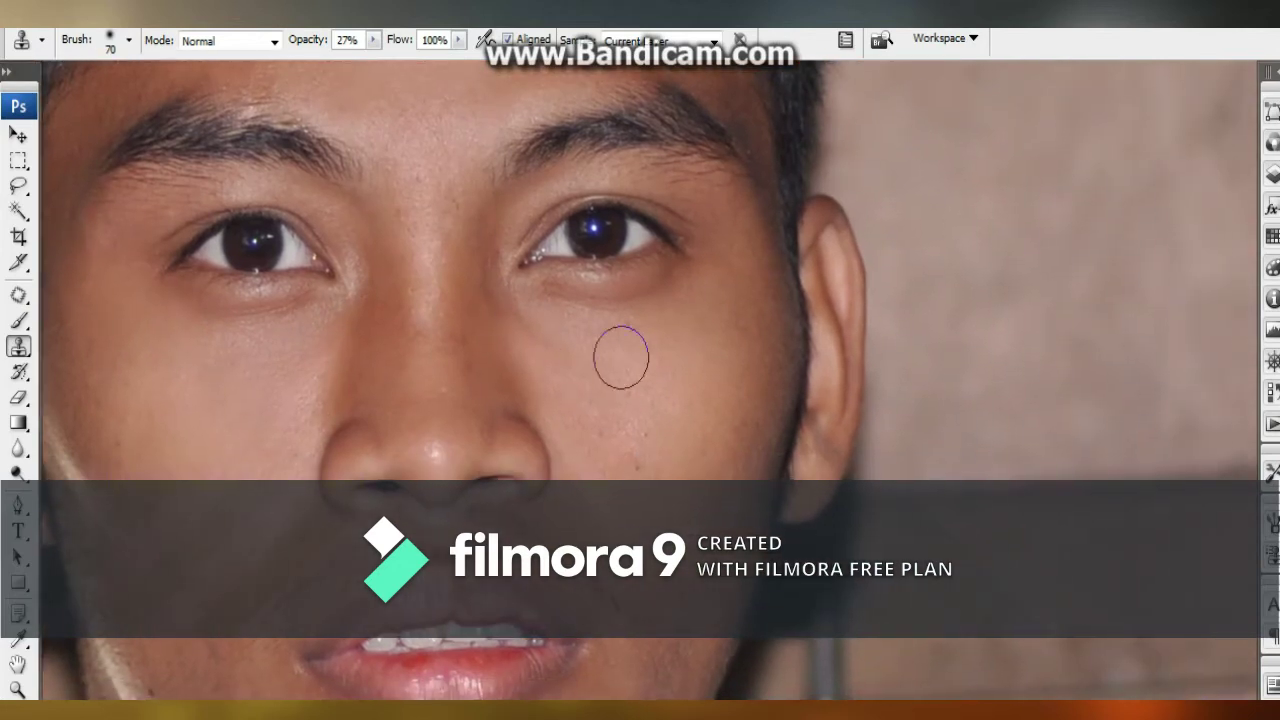
drag(693, 295, 626, 308)
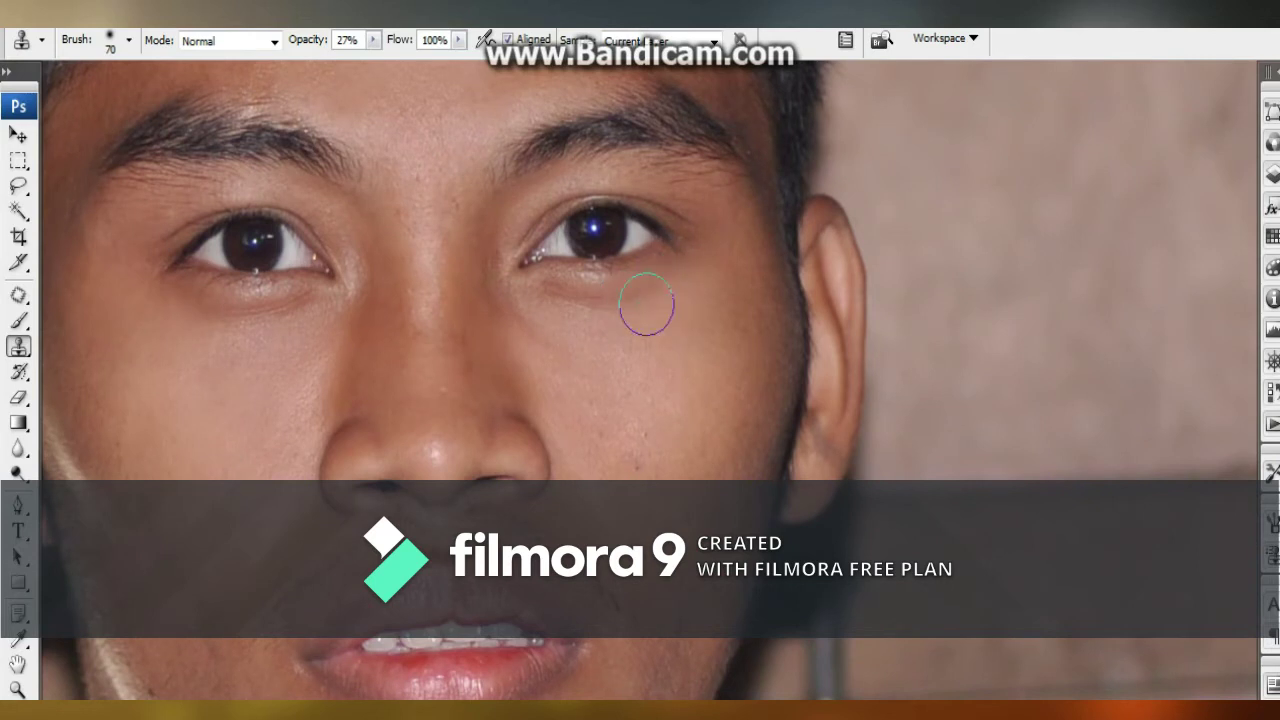
scroll(672, 272, left, 2)
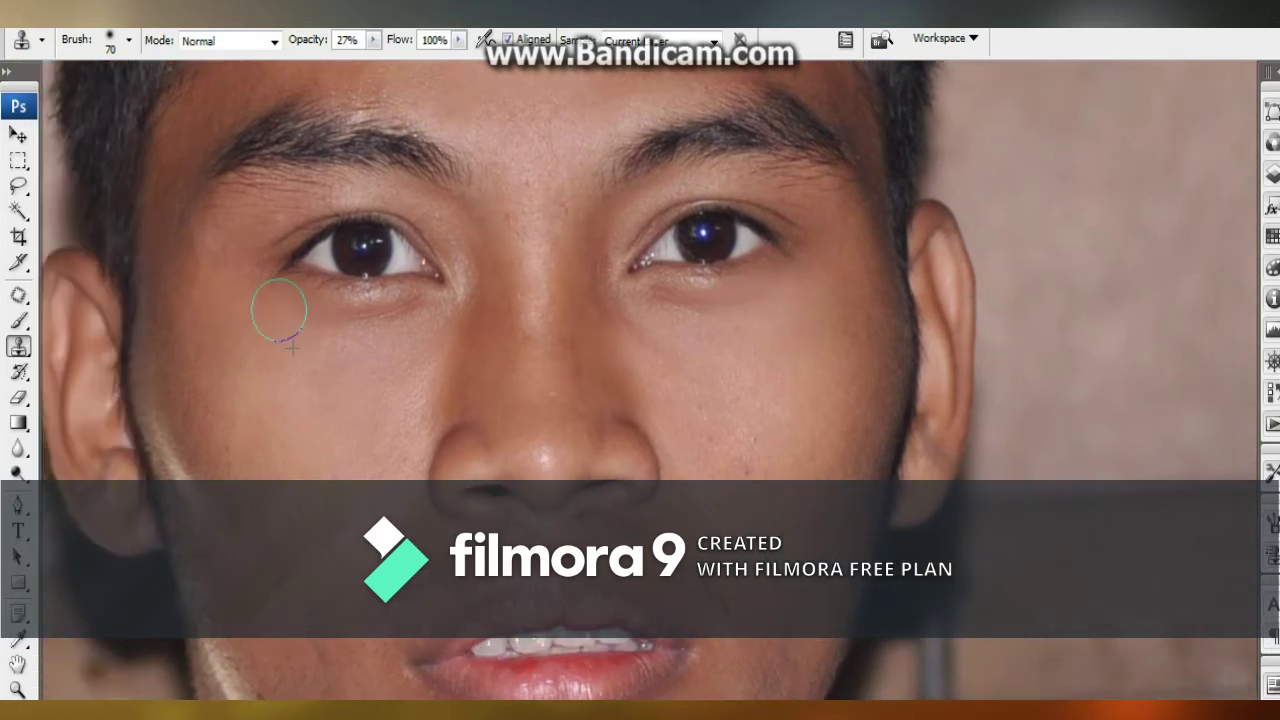
scroll(530, 270, up, 1)
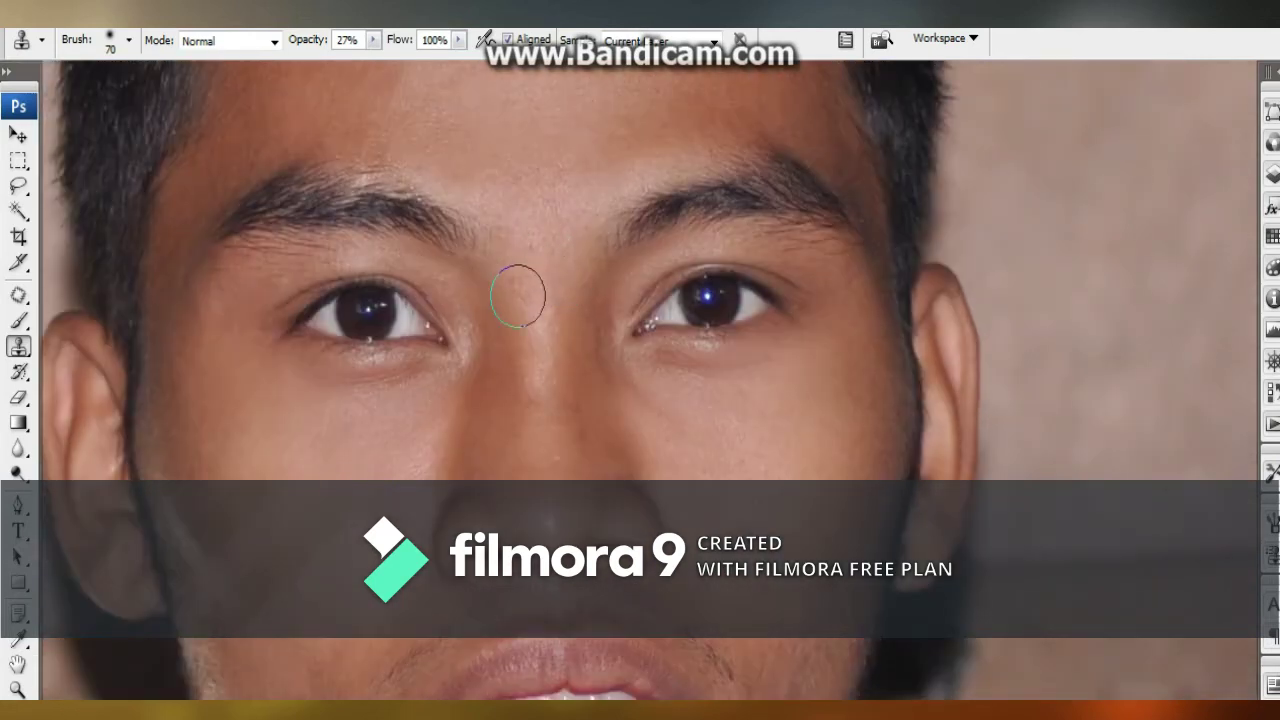
scroll(543, 375, down, 1)
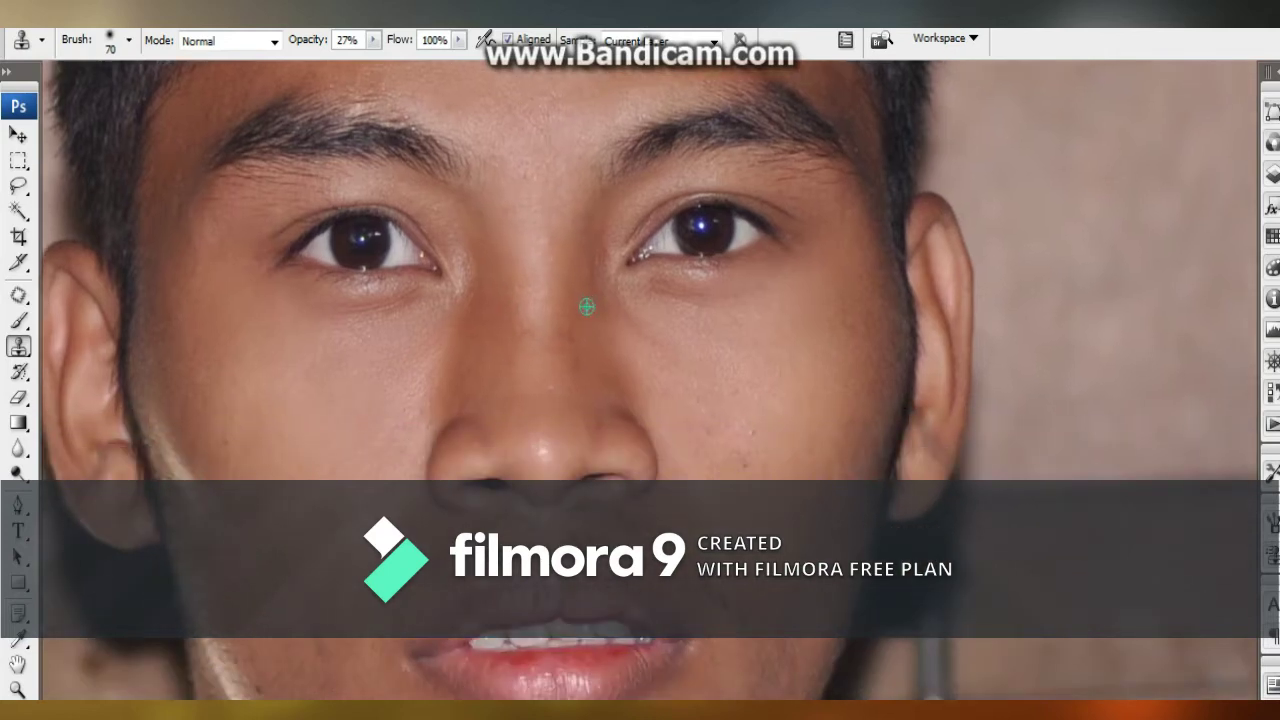
Clone sampled skin along the bridge and side of the nose to even out its tone.
alt+click(486, 312)
drag(503, 356, 506, 423)
alt+click(534, 199)
drag(549, 336, 548, 338)
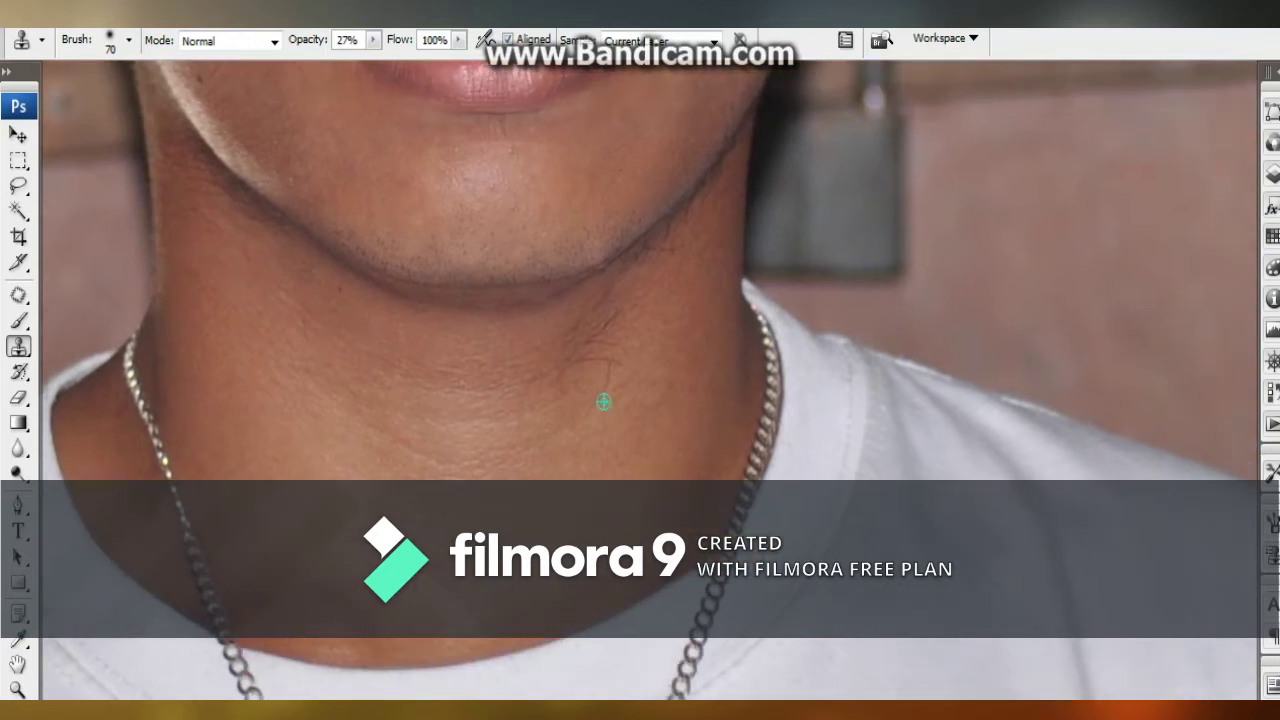
Clone clean neck skin over the stray hairs and creases below the jaw.
alt+click(603, 401)
mouse_move(614, 336)
mouse_down()
mouse_move(603, 370)
mouse_move(620, 300)
mouse_move(556, 386)
mouse_move(587, 324)
mouse_move(676, 231)
mouse_up()
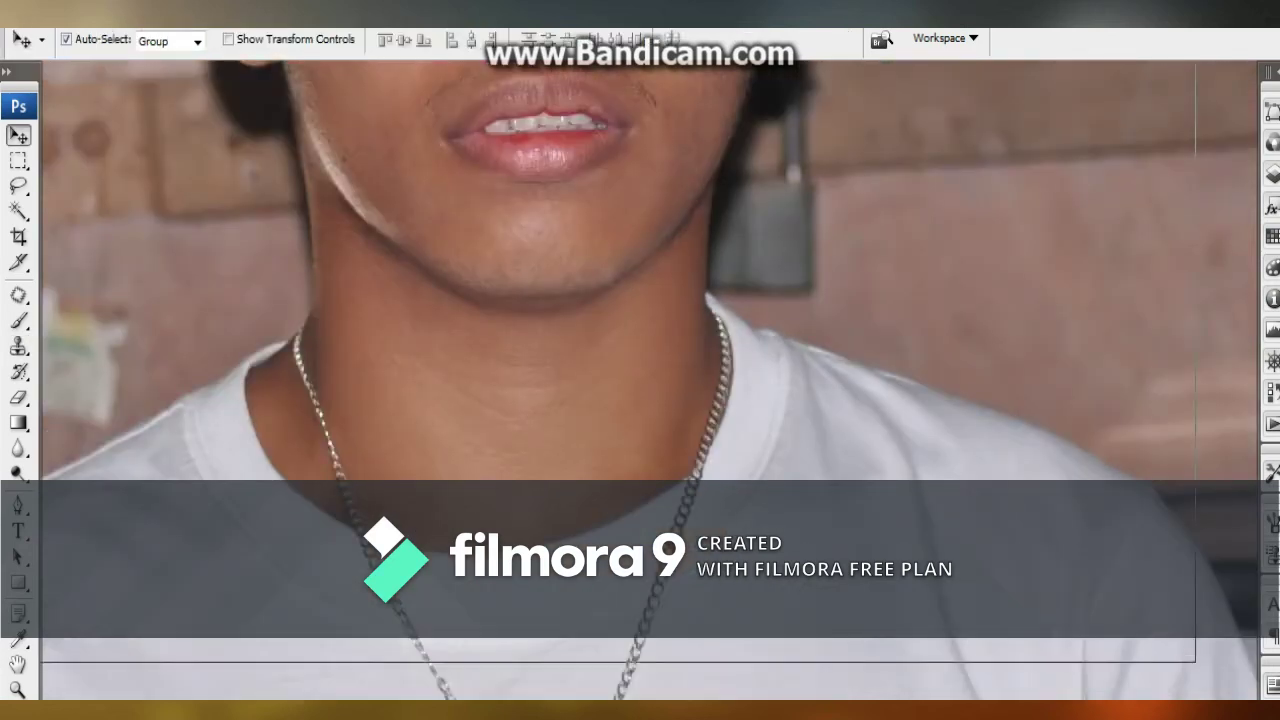
scroll(560, 310, down, 3)
drag(550, 220, 567, 426)
Start a Pen tool path along the shirt shoulder on the photo's left side, curving it to follow the edge.
key(c)
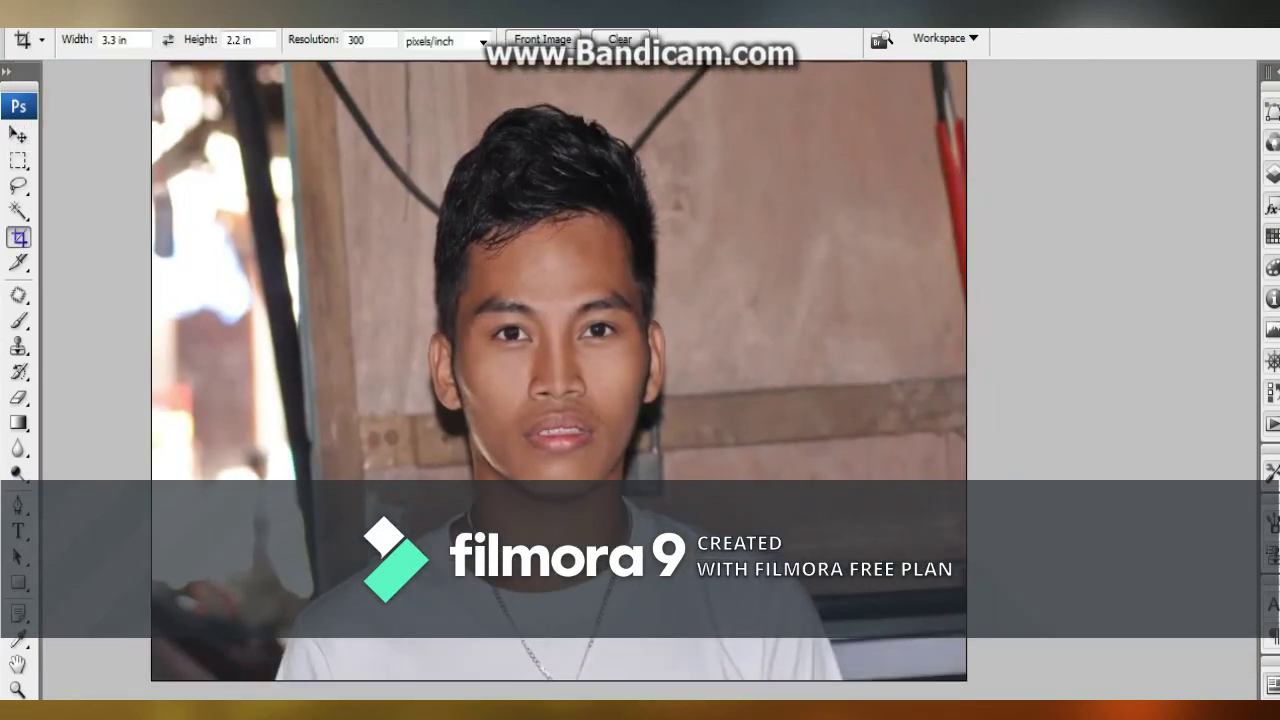
double_click(114, 40)
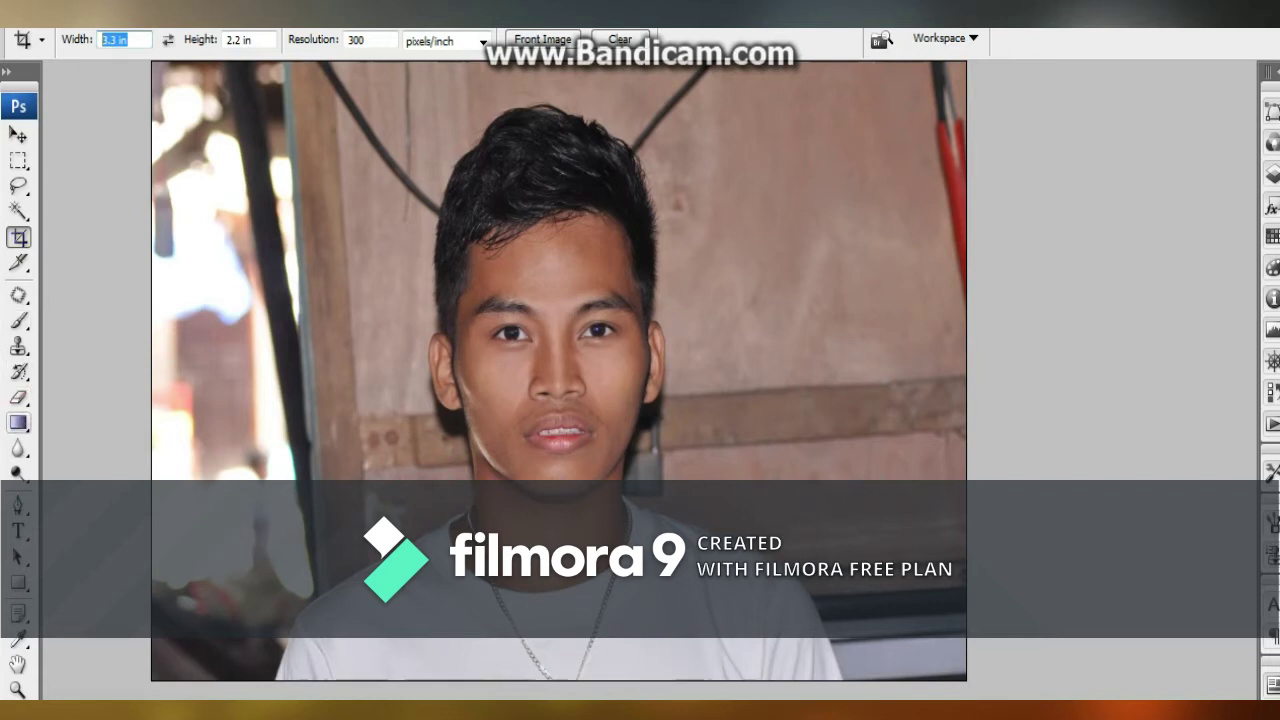
click(18, 506)
scroll(540, 530, up, 2)
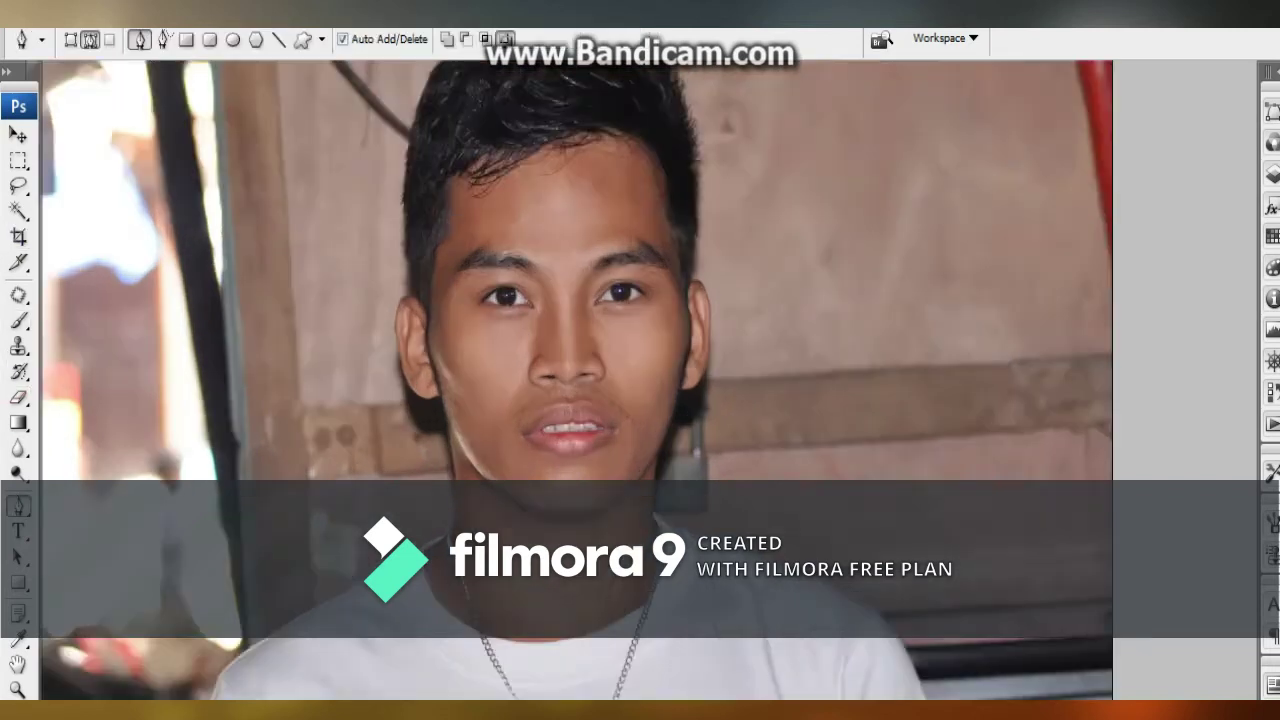
key(ctrl+plus)
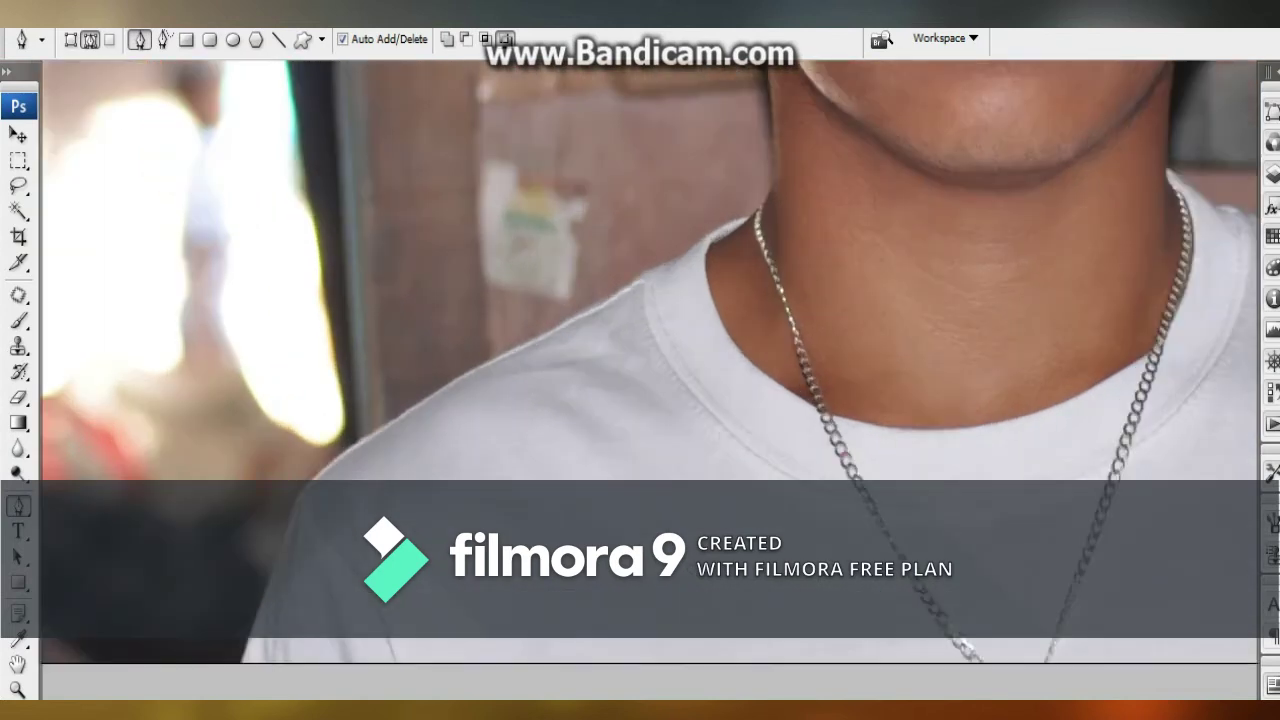
click(671, 263)
drag(637, 284, 639, 276)
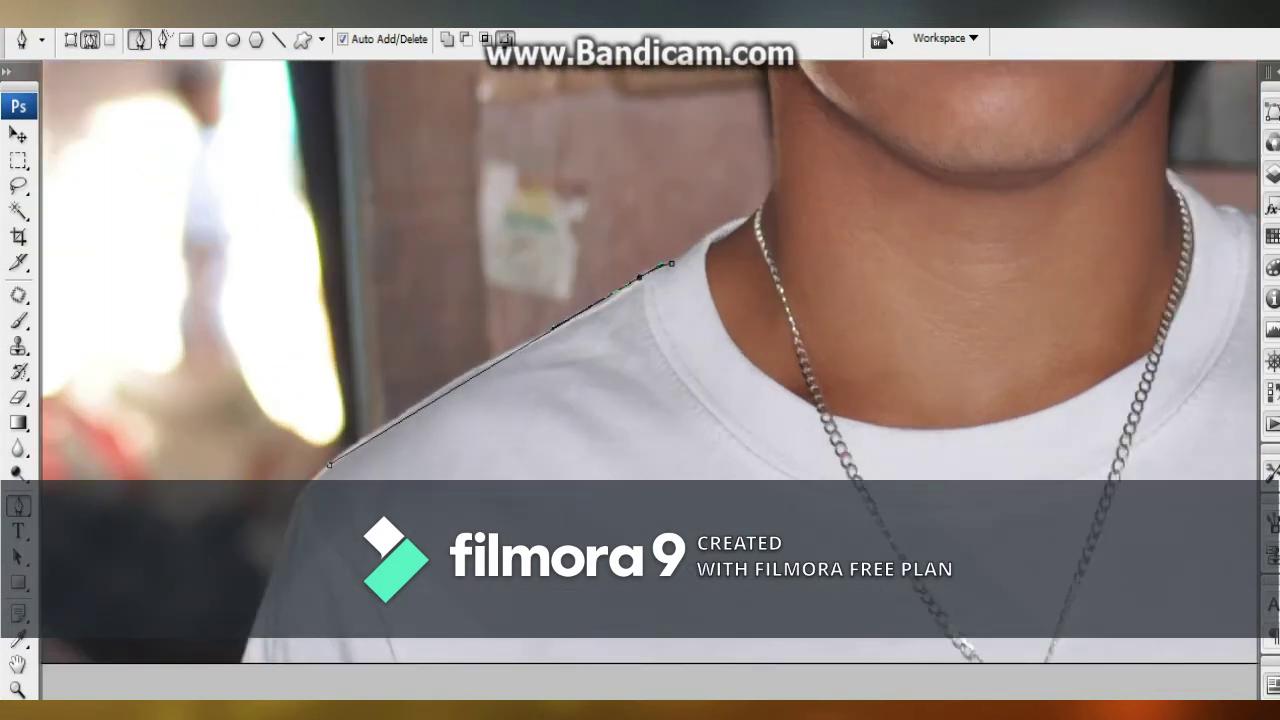
drag(473, 377, 464, 373)
drag(464, 373, 300, 507)
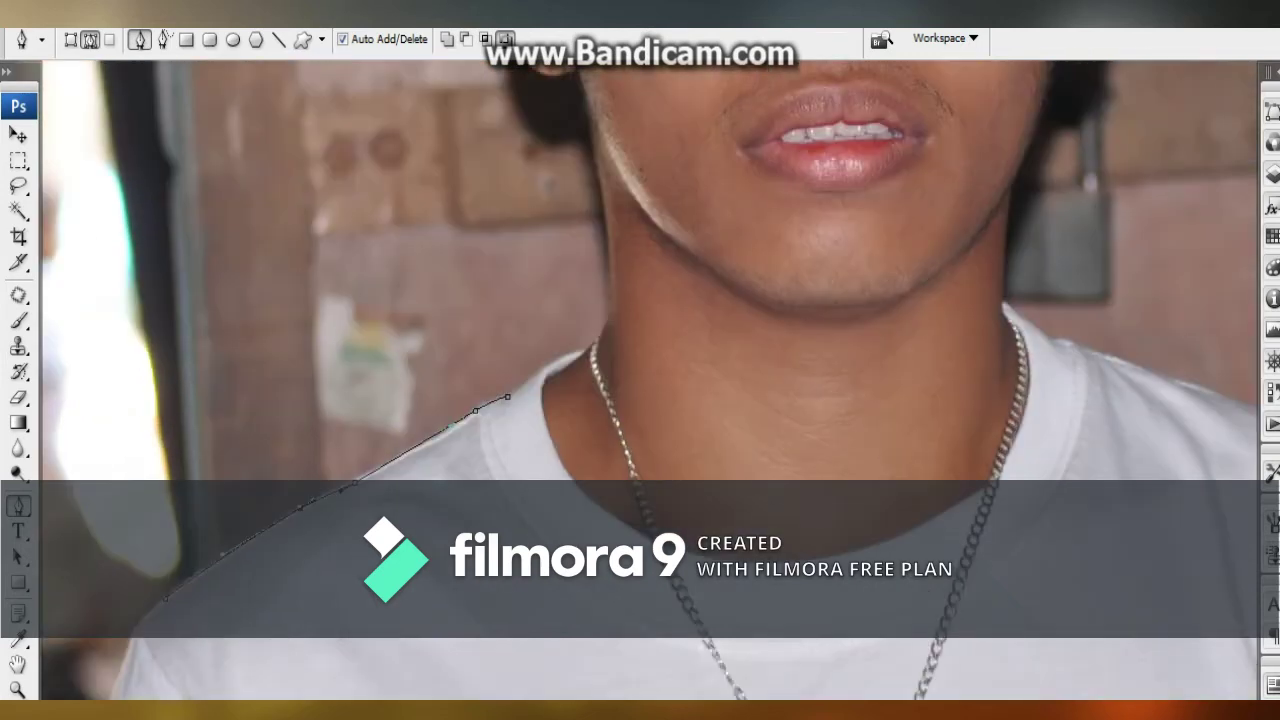
Continue the path over the collar and up the left edge of the neck and jaw to the earlobe.
drag(573, 357, 560, 357)
drag(585, 350, 505, 418)
key(ctrl+plus)
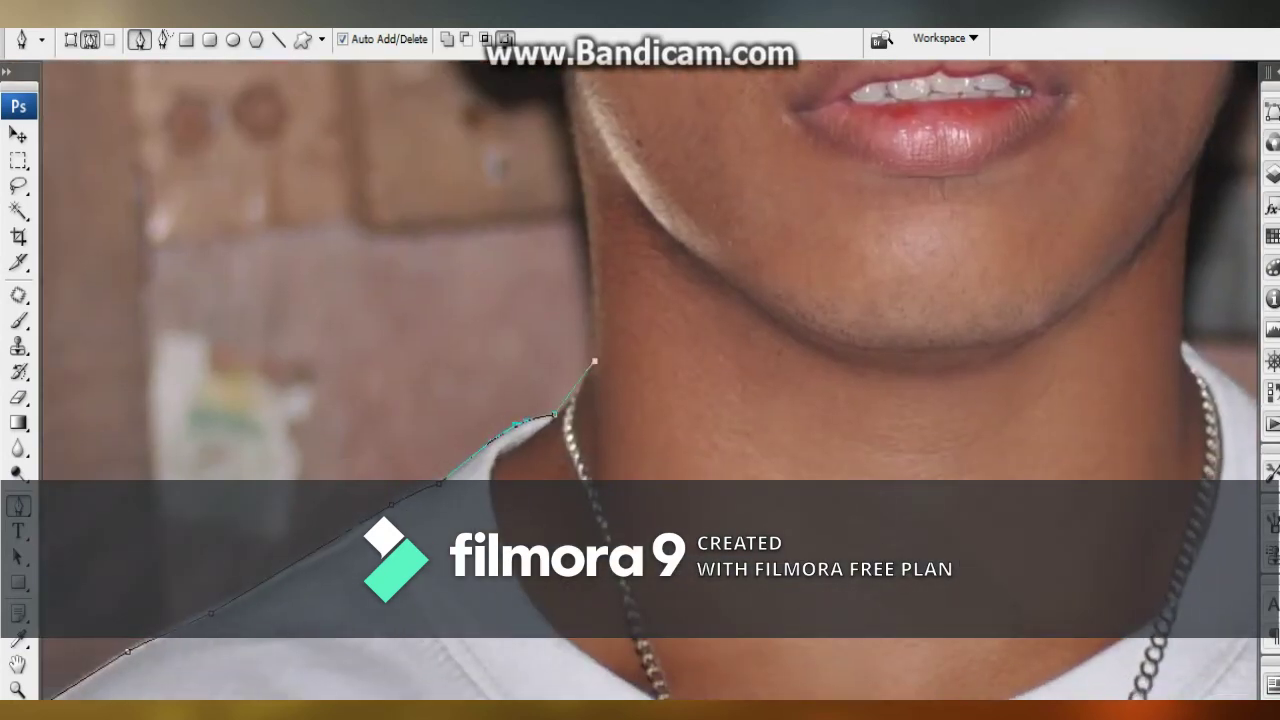
scroll(650, 380, up, 1)
click(562, 128)
click(577, 271)
drag(578, 272, 589, 493)
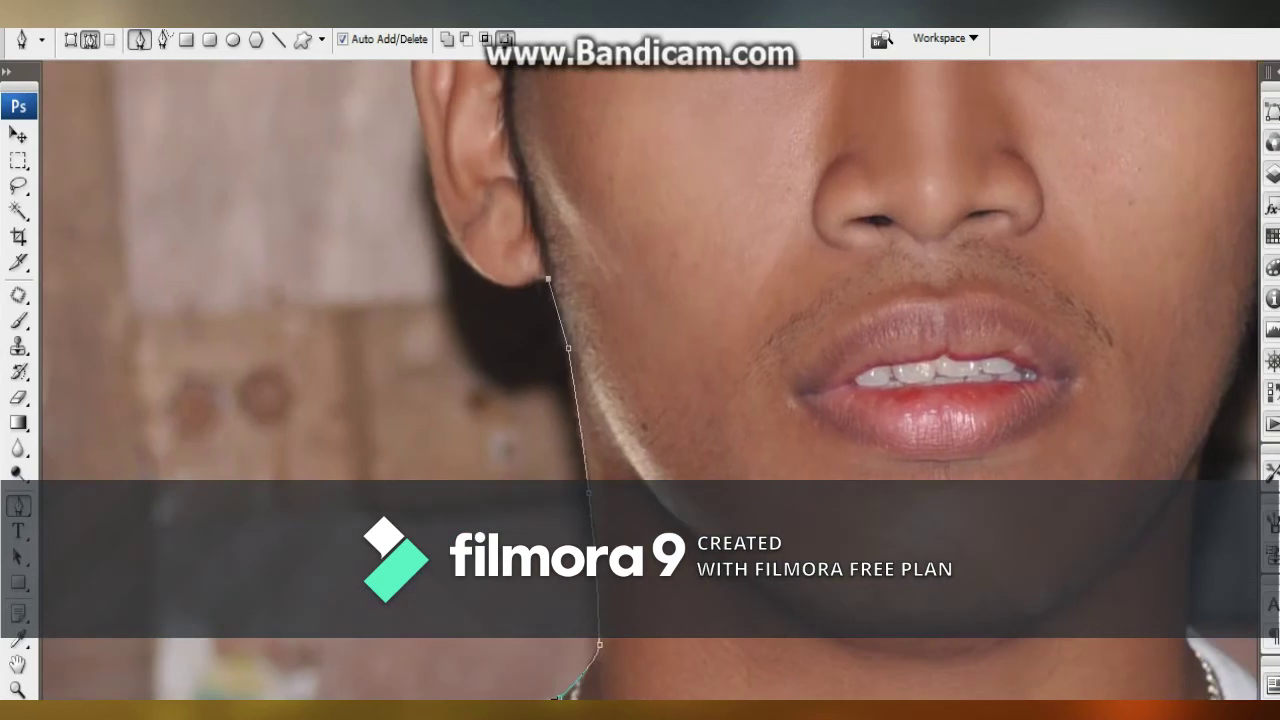
Trace the path around the ear on the photo's left side, from the lobe to the upper tip.
scroll(650, 380, up, 3)
click(554, 201)
drag(583, 332, 454, 200)
drag(531, 331, 553, 405)
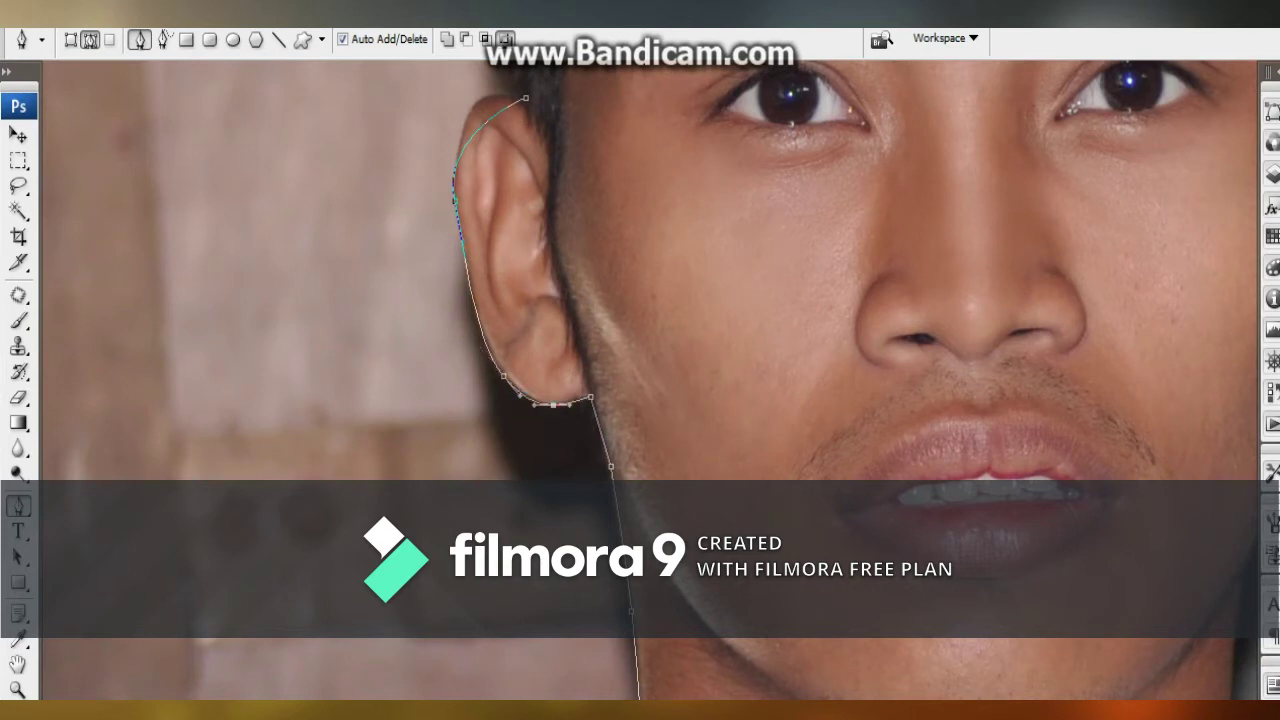
drag(520, 180, 530, 260)
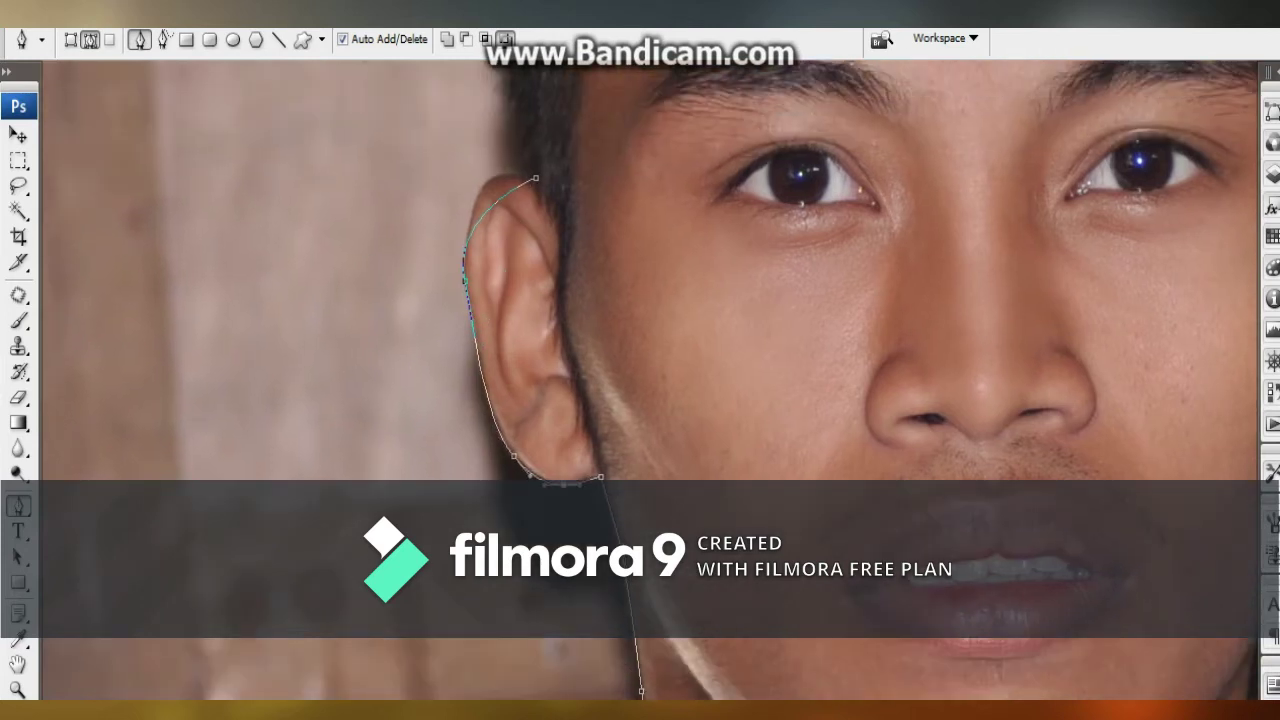
scroll(650, 380, up, 3)
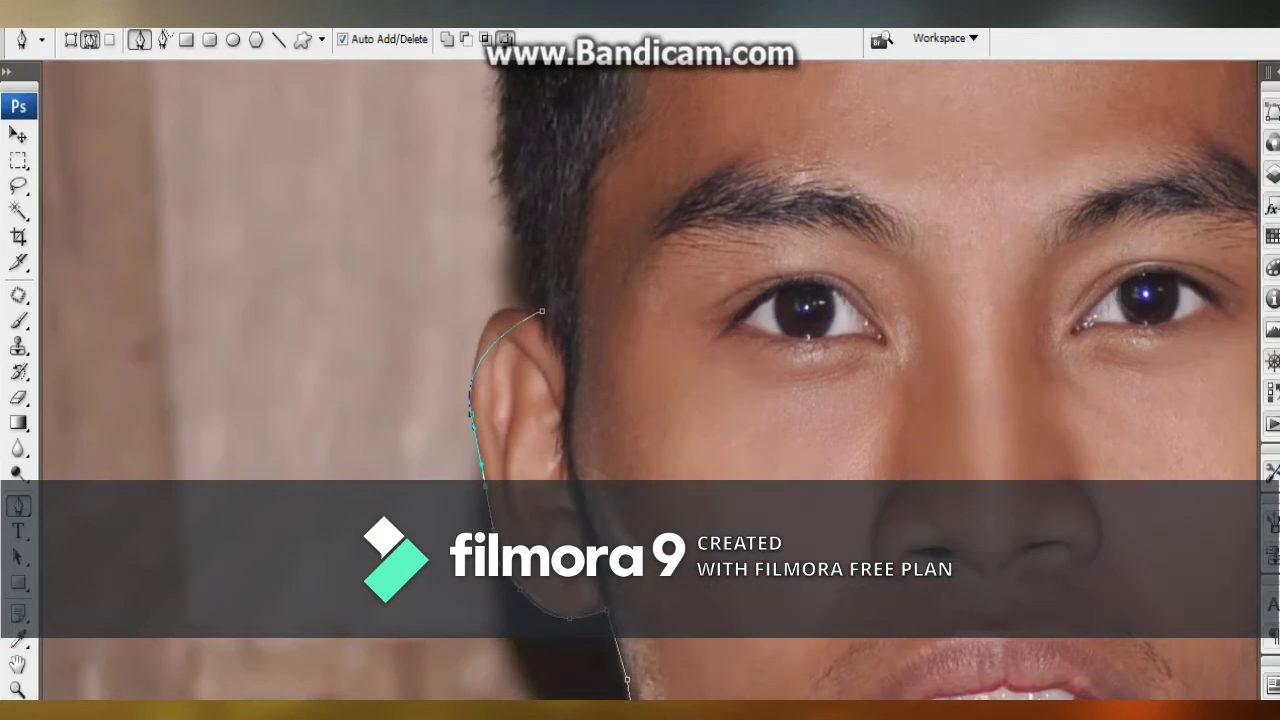
drag(517, 324, 497, 314)
scroll(650, 380, up, 3)
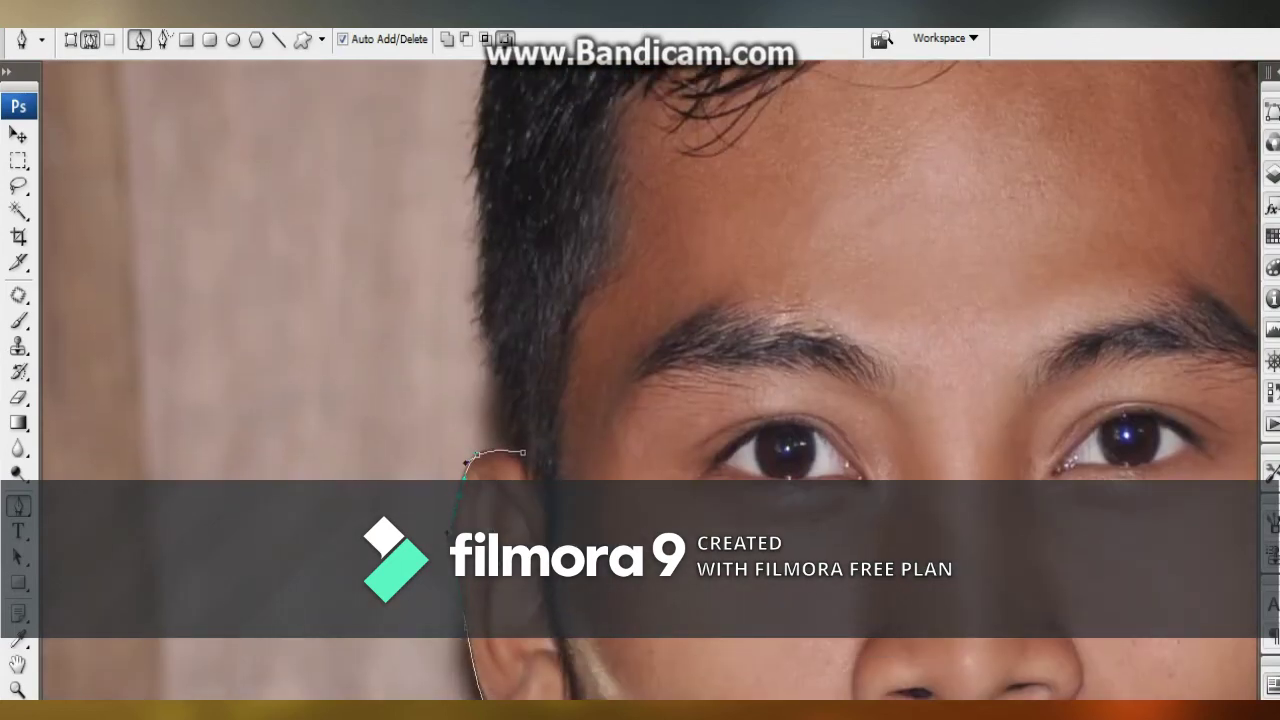
Extend the path in wide curves around the outside of the hair and over the top of the head.
scroll(650, 380, up, 3)
drag(400, 483, 369, 346)
scroll(371, 342, down, 1)
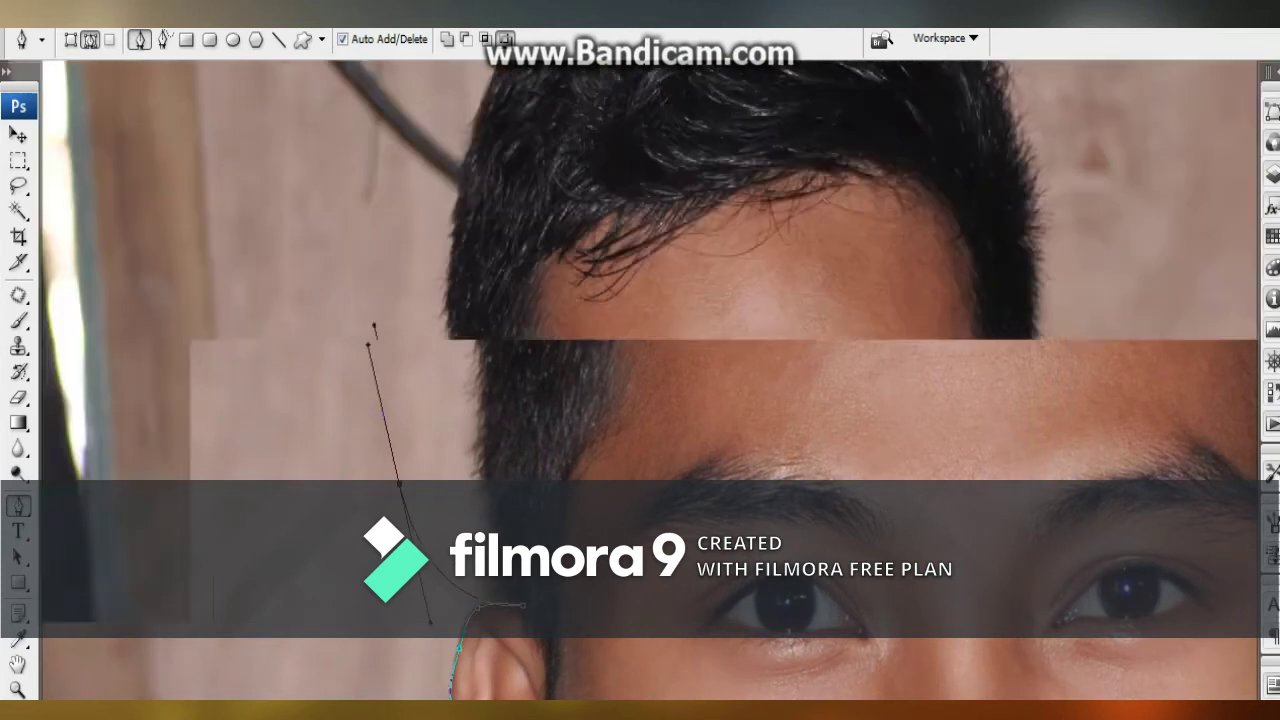
scroll(371, 342, up, 3)
drag(406, 268, 417, 205)
drag(417, 205, 383, 429)
drag(811, 254, 882, 292)
drag(882, 292, 574, 169)
Bring the path down beside the hair to the upper tip of the ear on the photo's right side.
drag(714, 357, 652, 143)
drag(650, 333, 635, 360)
drag(622, 380, 609, 402)
click(580, 430)
ctrl+click(583, 457)
drag(583, 457, 551, 338)
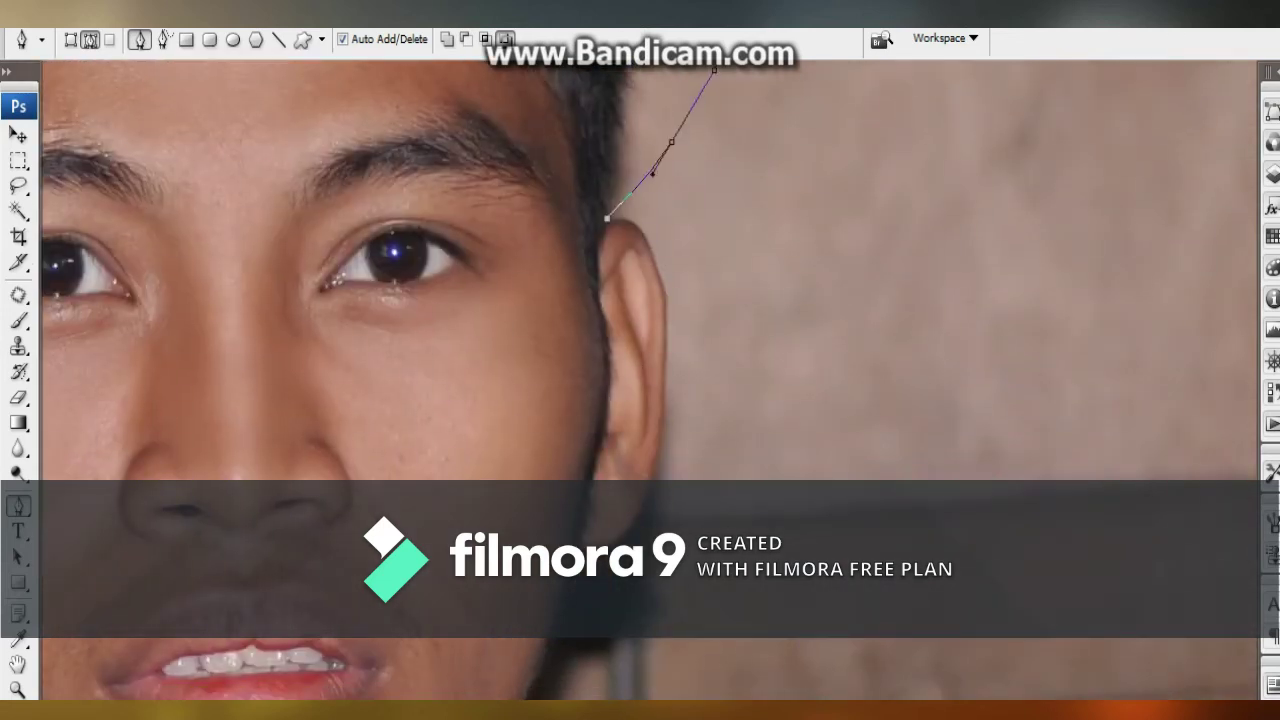
Trace the path around the ear on the photo's right side and refine the curve near its tip.
drag(663, 313, 656, 402)
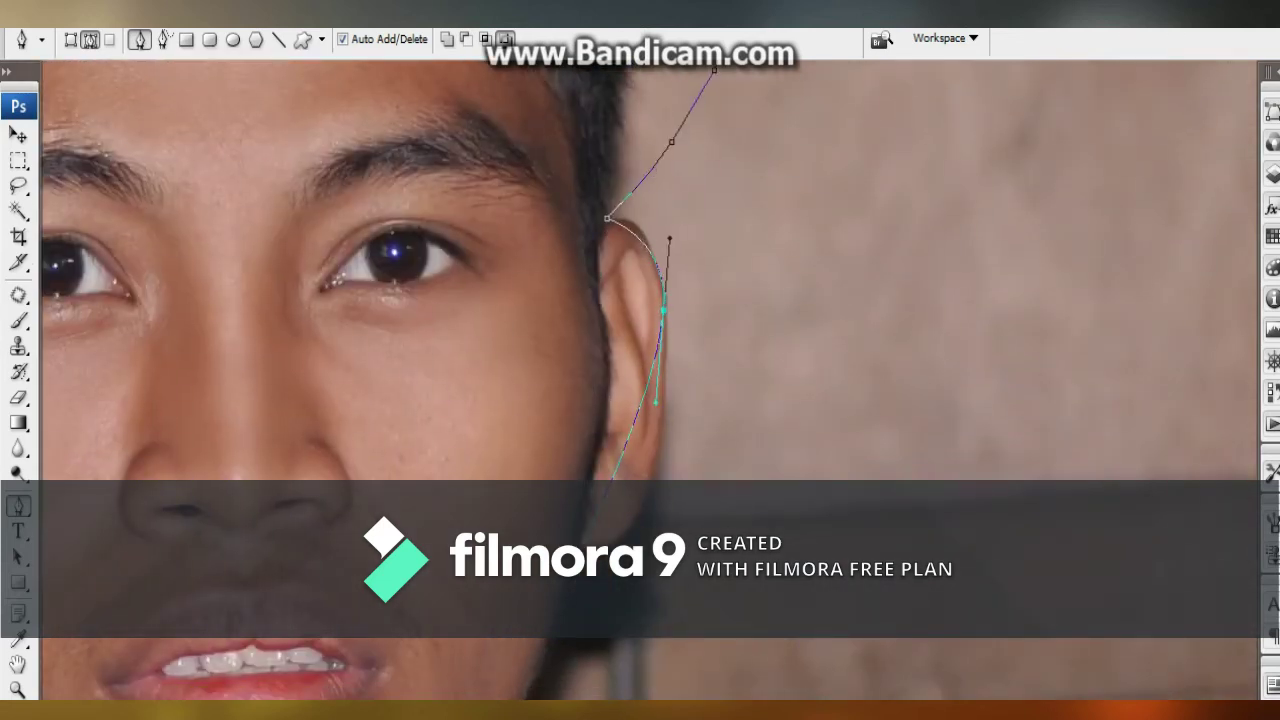
drag(660, 465, 635, 537)
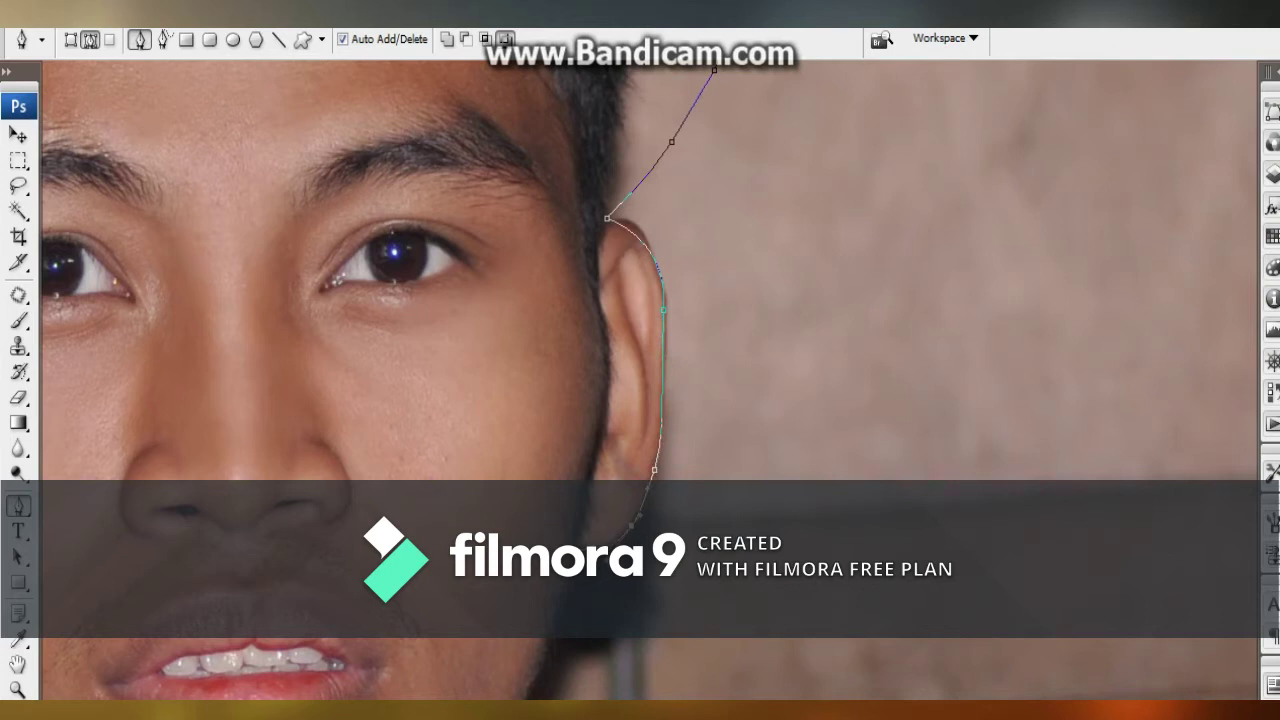
click(639, 239)
drag(639, 239, 645, 228)
Continue the path down the right jawline and neck to where the collar begins, curving the neck segment.
scroll(650, 300, down, 5)
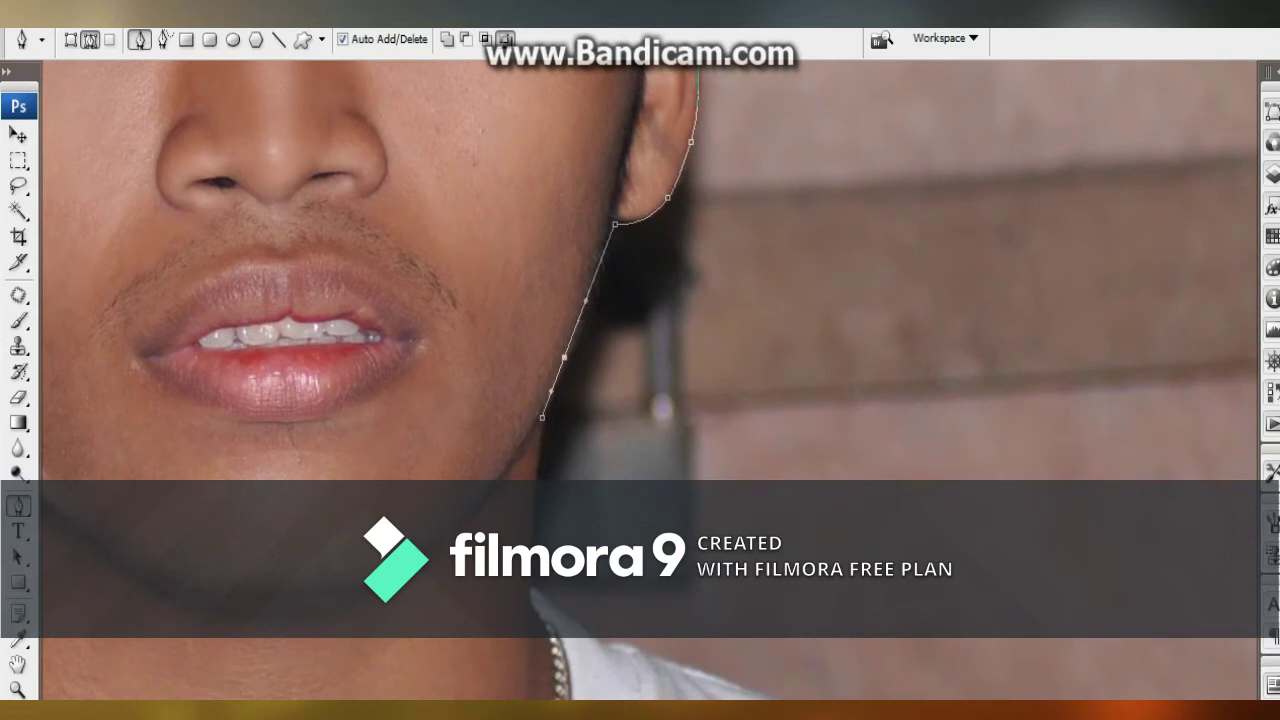
scroll(560, 400, down, 3)
click(541, 394)
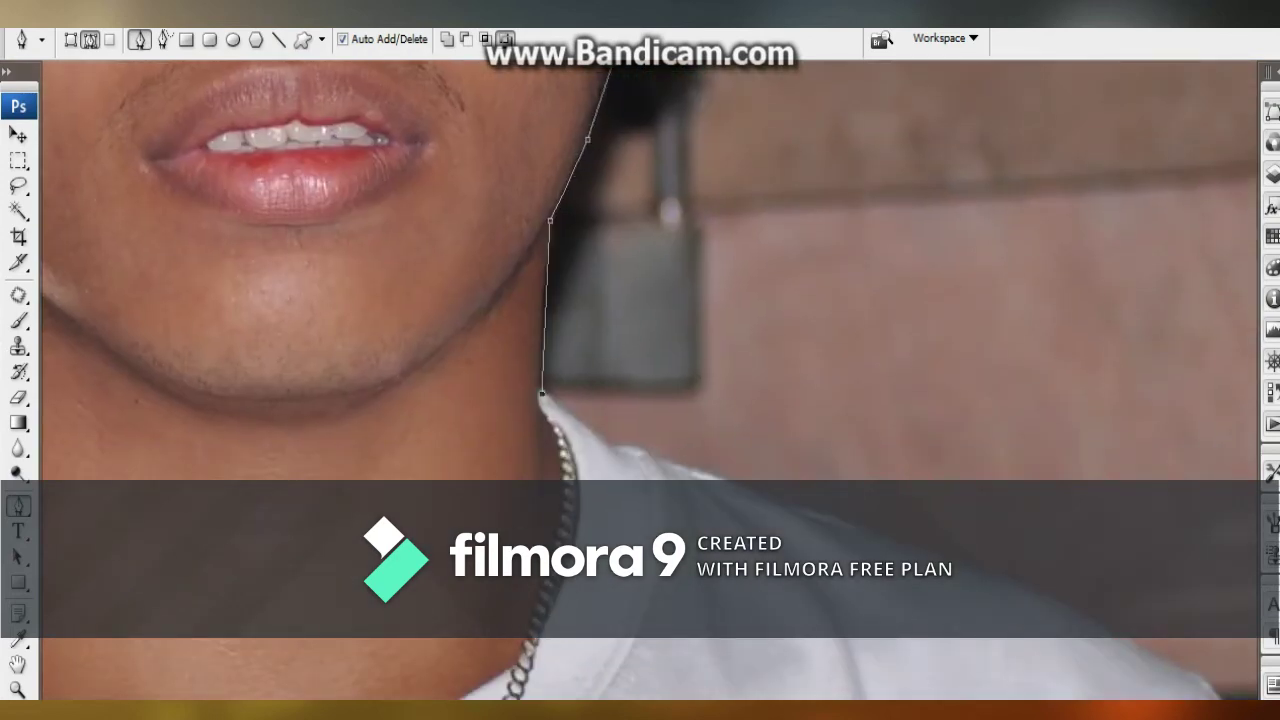
drag(544, 337, 541, 337)
drag(541, 337, 491, 247)
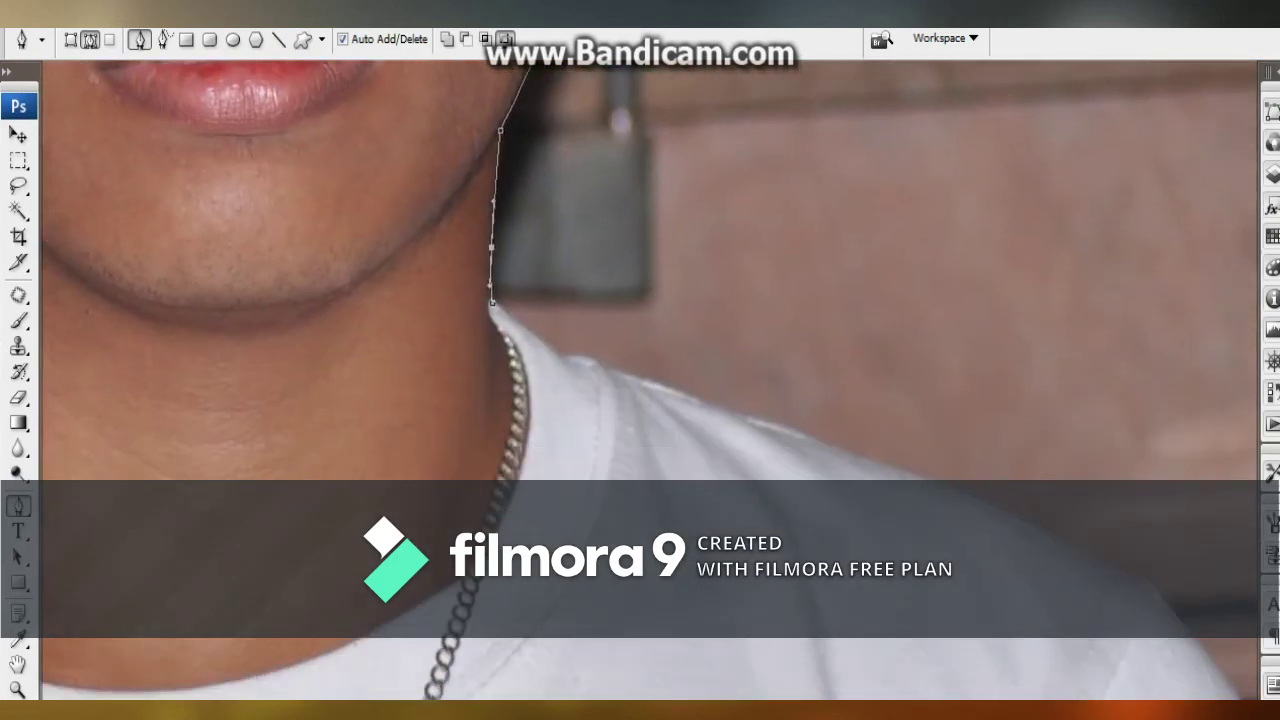
Trace the path over the right collar, shoulder and sleeve down past the photo's lower edge.
drag(670, 387, 316, 257)
drag(643, 381, 580, 186)
key(ctrl+minus)
drag(740, 324, 784, 420)
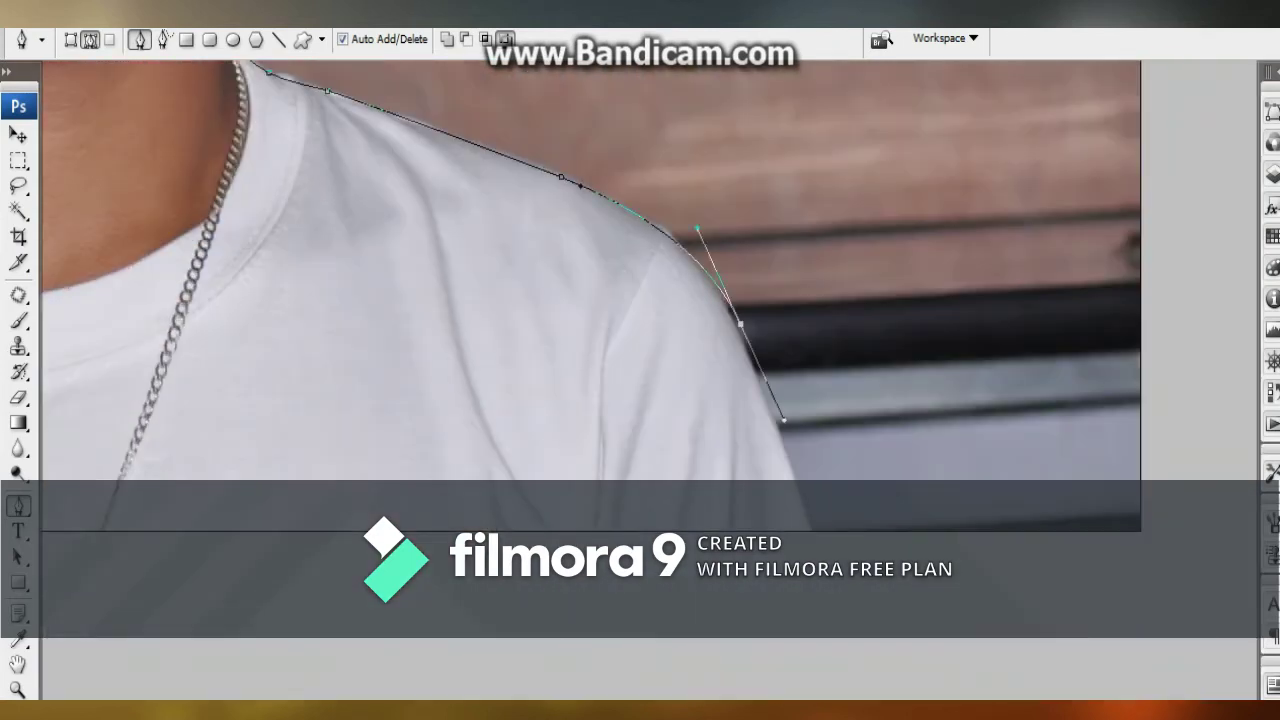
scroll(650, 380, down, 2)
scroll(650, 380, right, 1)
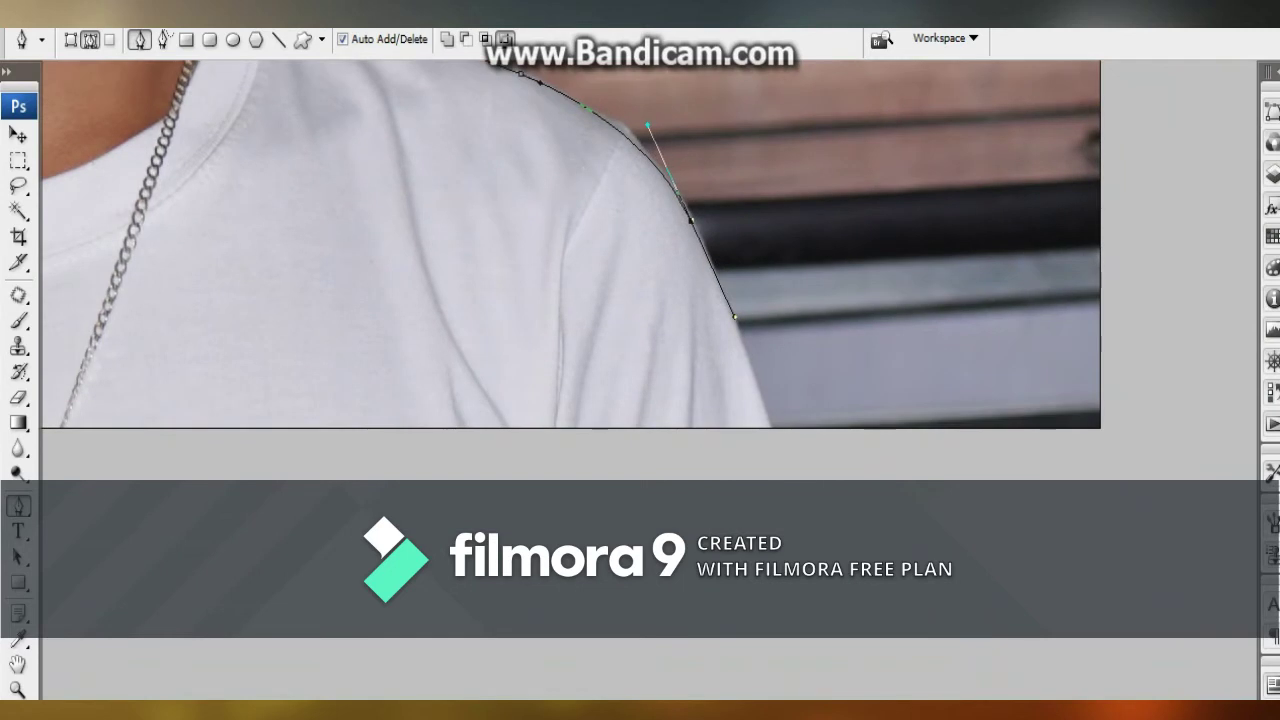
drag(773, 425, 780, 451)
Carry the path around the background outside the photo's borders, back towards the shoulder where it started.
key(ctrl+minus)
key(ctrl+minus)
key(ctrl+minus)
key(ctrl+minus)
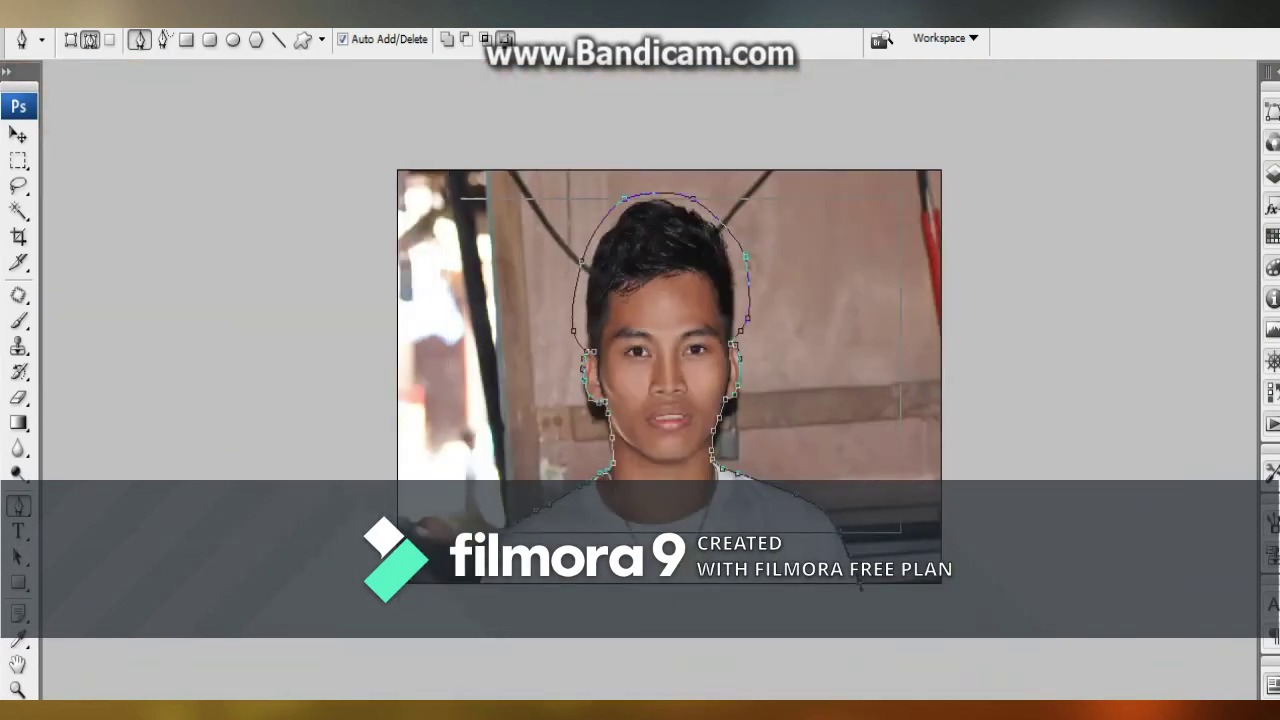
key(ctrl+minus)
drag(870, 448, 897, 323)
drag(878, 243, 853, 172)
drag(817, 149, 675, 130)
drag(520, 134, 434, 169)
drag(356, 279, 379, 386)
drag(419, 450, 431, 487)
Convert the path around the background into a new selection.
right_click(526, 368)
click(560, 480)
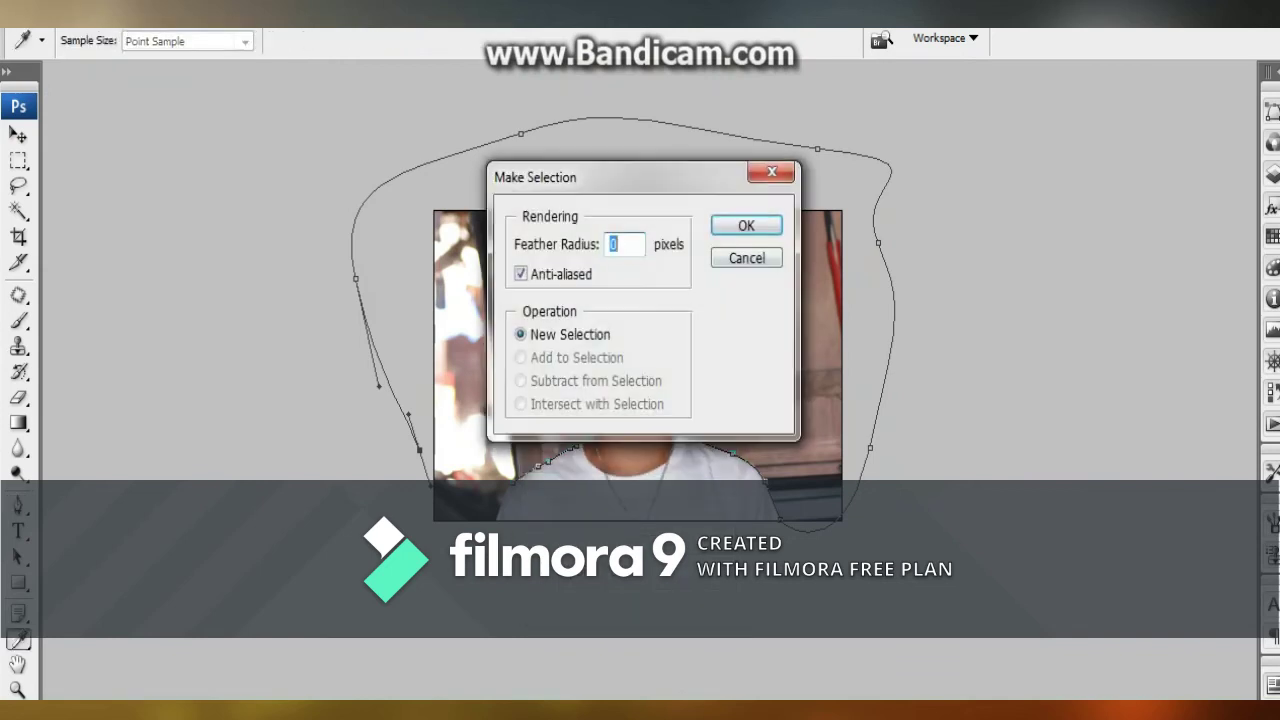
click(746, 223)
right_click(746, 250)
click(843, 321)
click(847, 308)
right_click(785, 311)
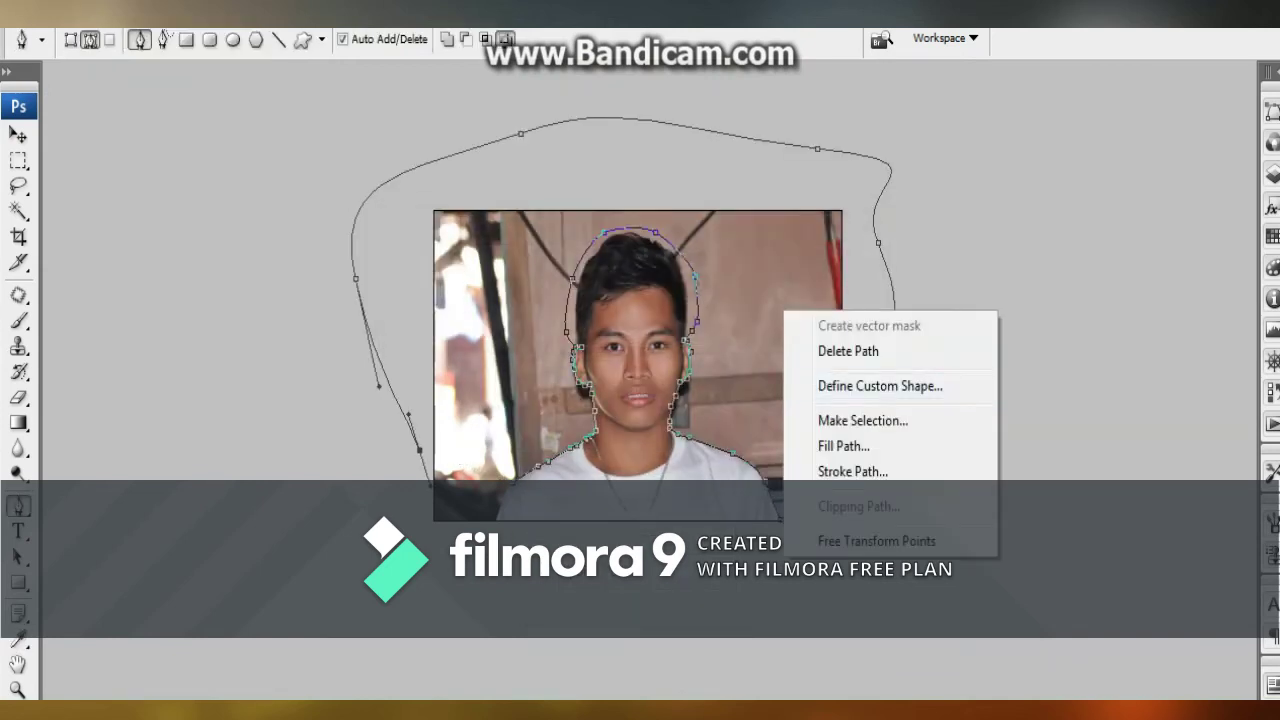
click(879, 386)
click(847, 308)
right_click(766, 282)
click(846, 393)
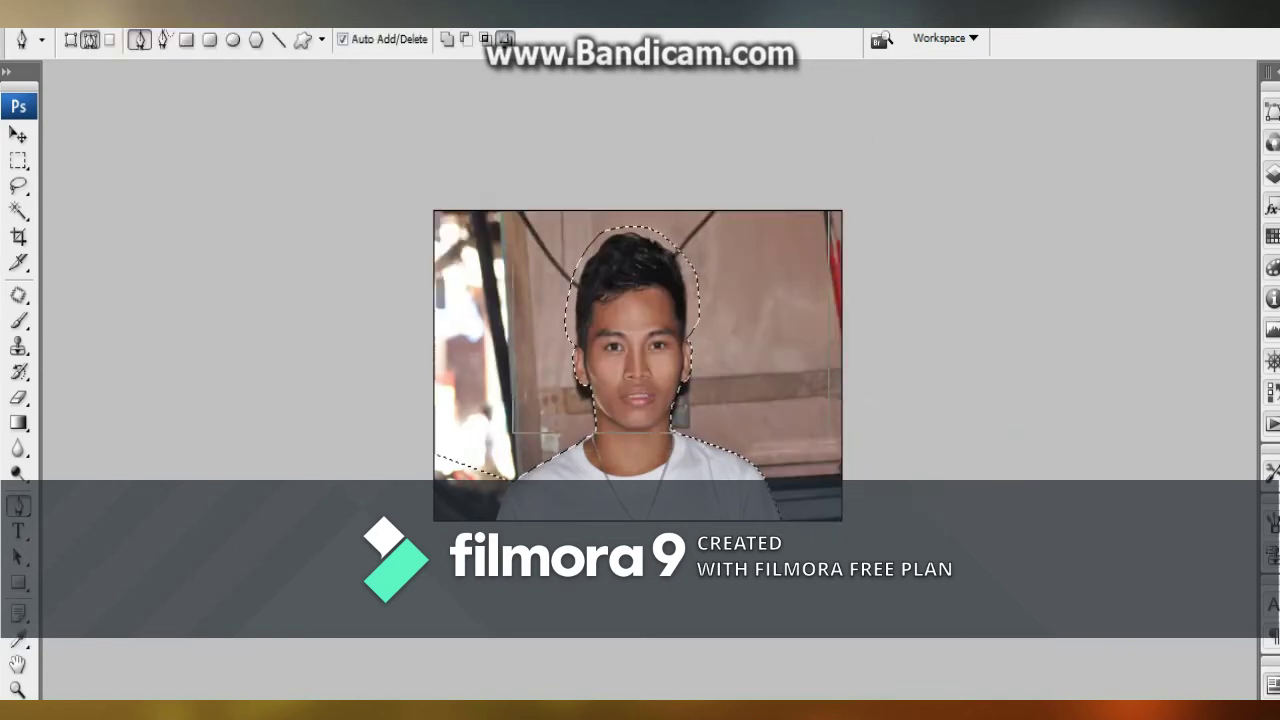
Undo the conversion to a selection and bring back the background path.
key(ctrl+plus)
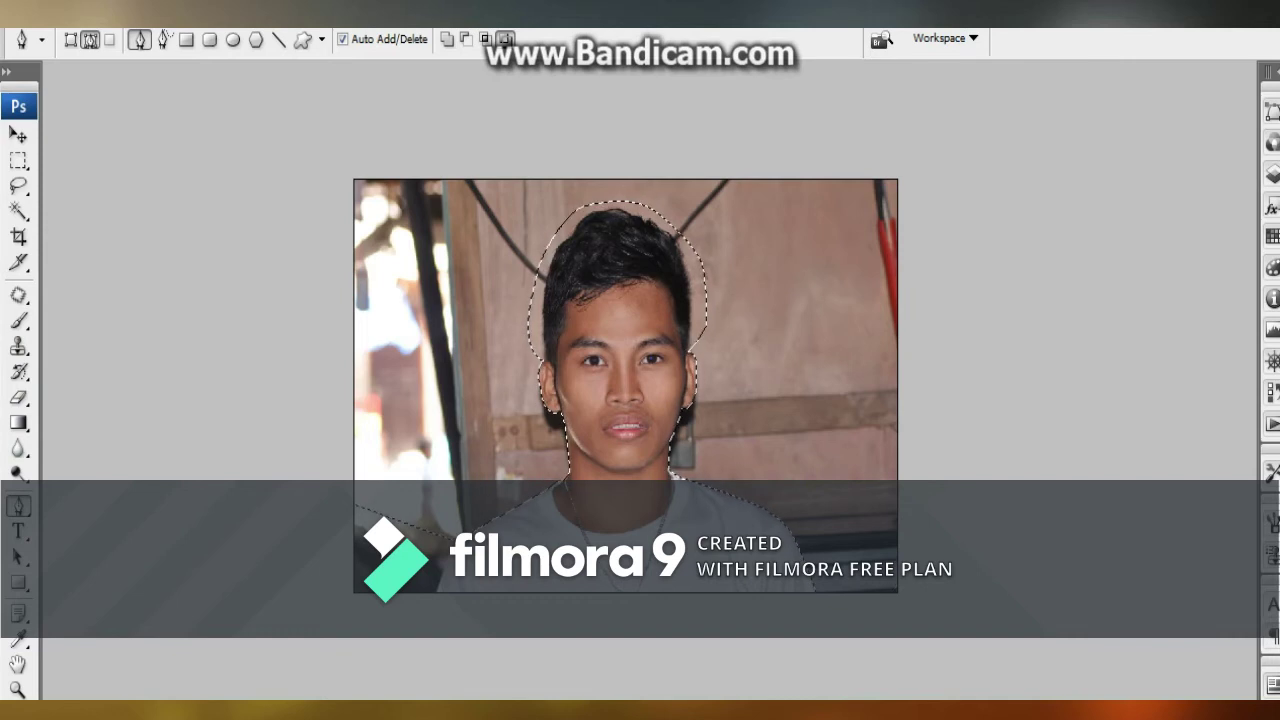
key(ctrl+z)
right_click(489, 307)
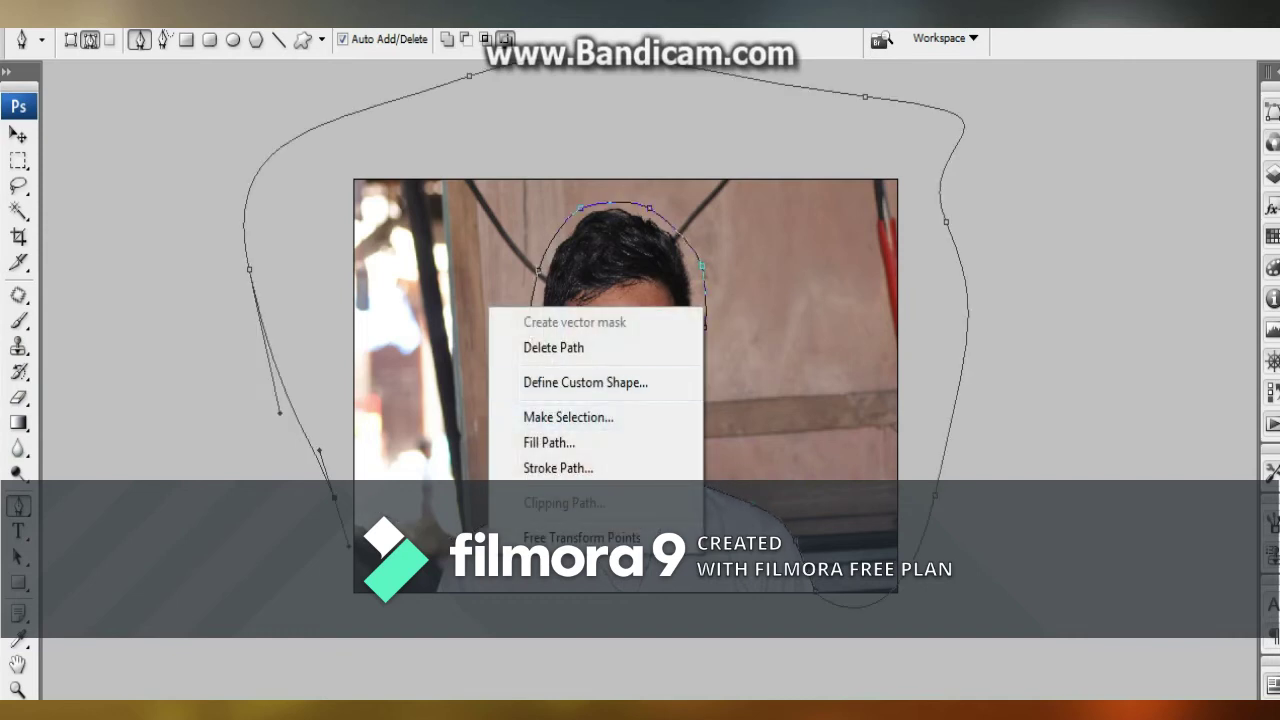
key(Escape)
Write the note "Right click" in red 72 pt text over the photo and erase it again.
key(t)
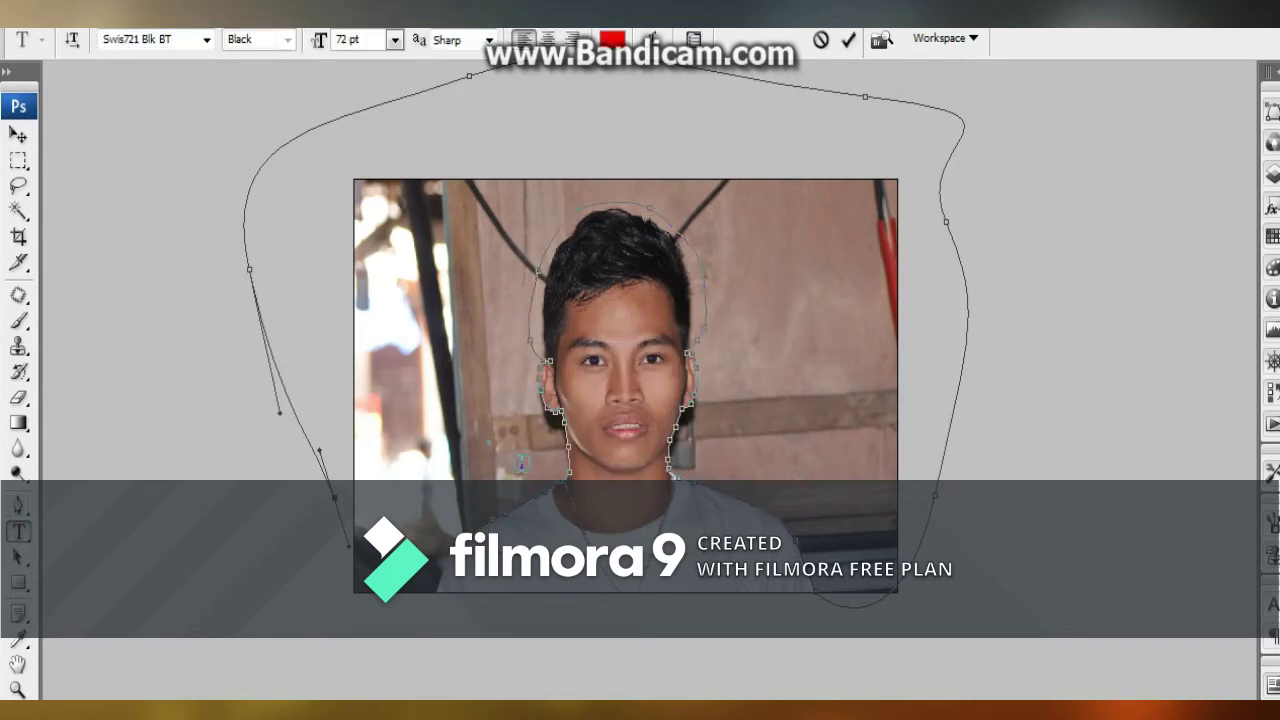
click(494, 440)
text(R)
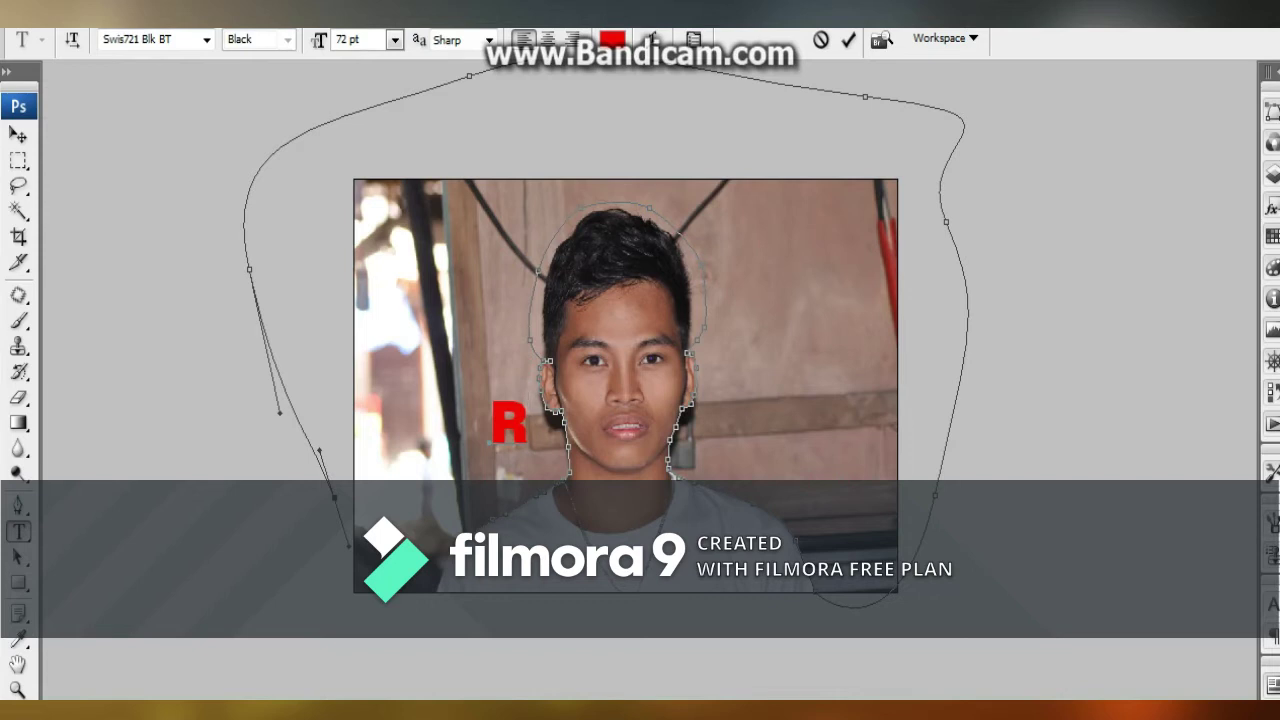
text(ight)
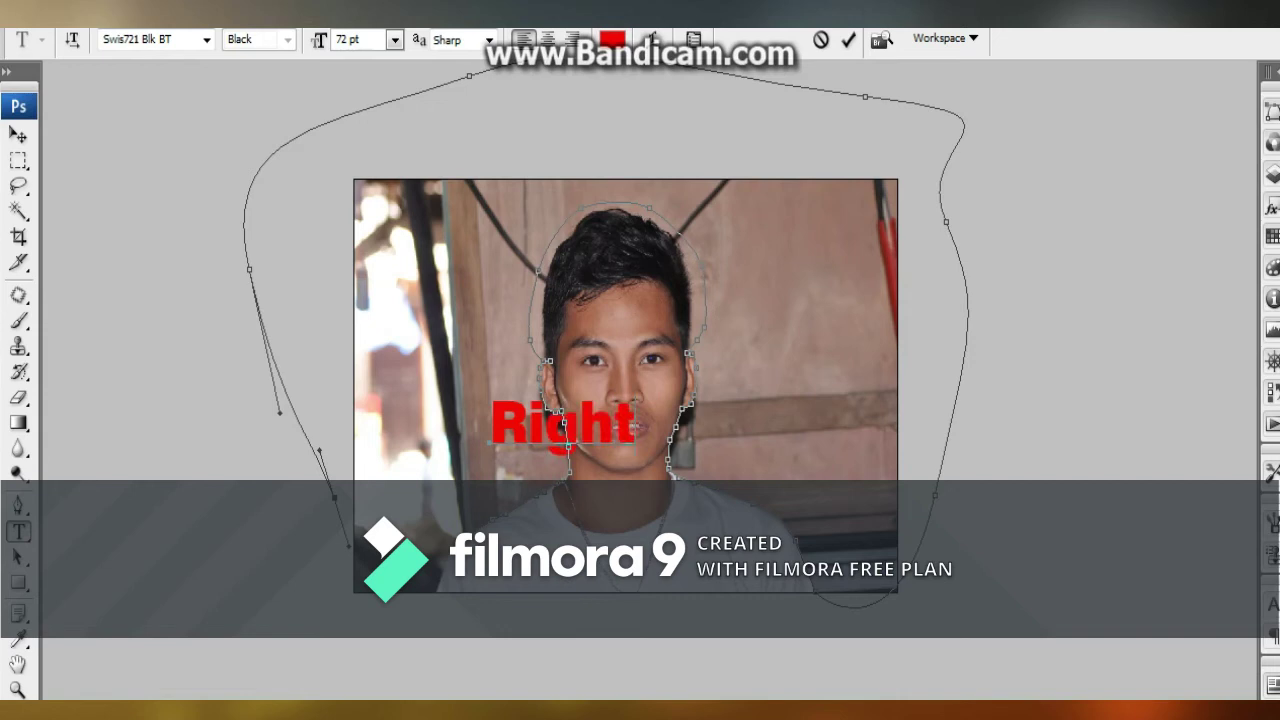
text( click)
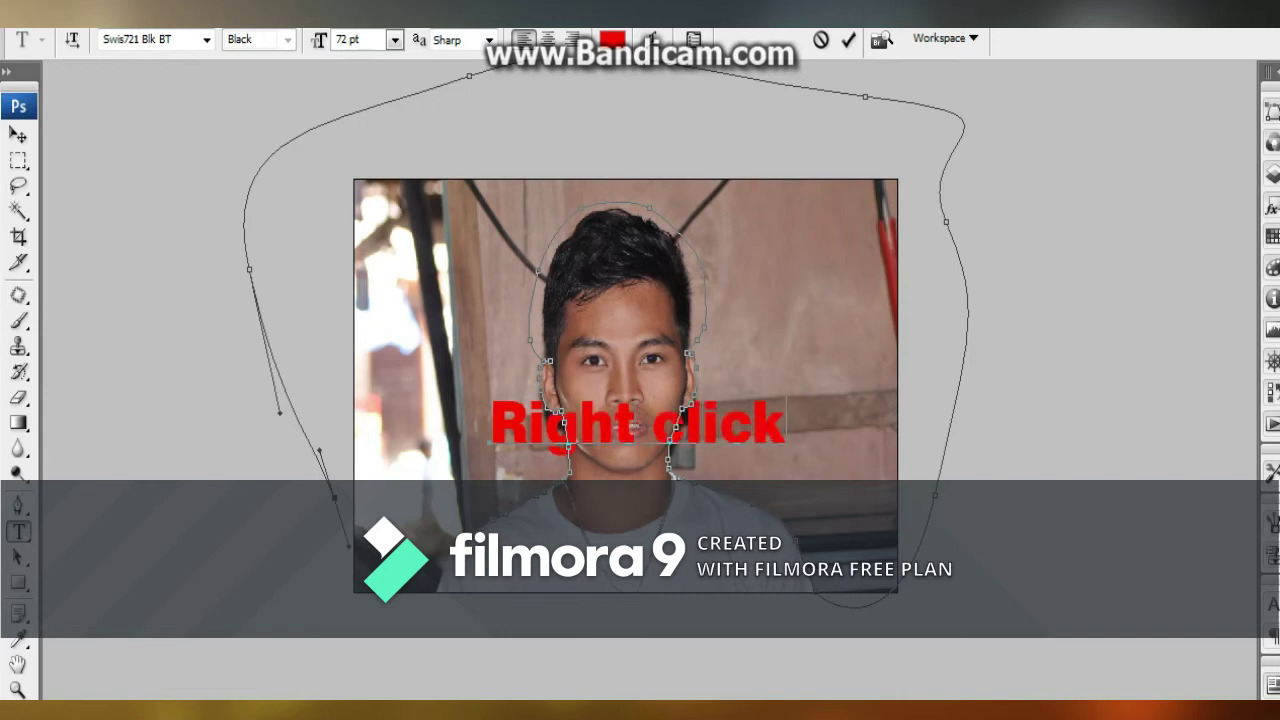
key(BackSpace)
key(BackSpace)
key(BackSpace)
key(BackSpace)
key(BackSpace)
key(BackSpace)
key(BackSpace)
key(BackSpace)
key(BackSpace)
key(BackSpace)
key(BackSpace)
right_click(525, 301)
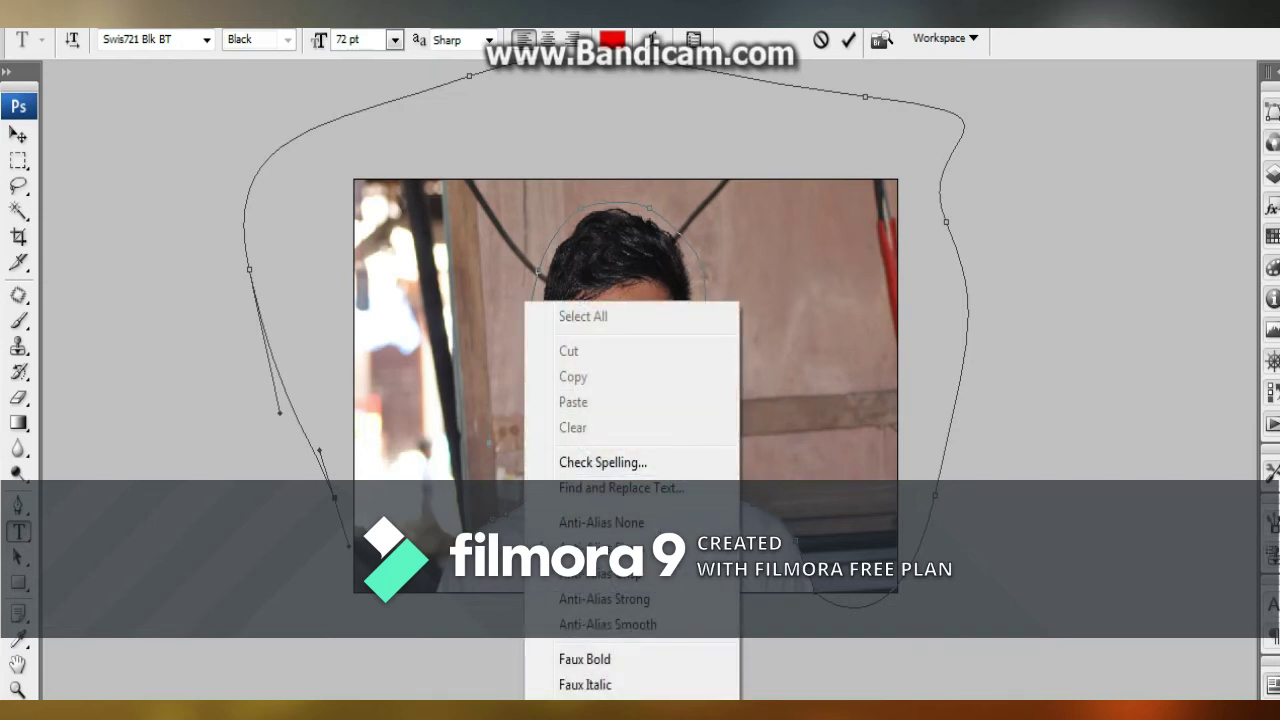
key(Escape)
text(p)
right_click(506, 301)
key(Escape)
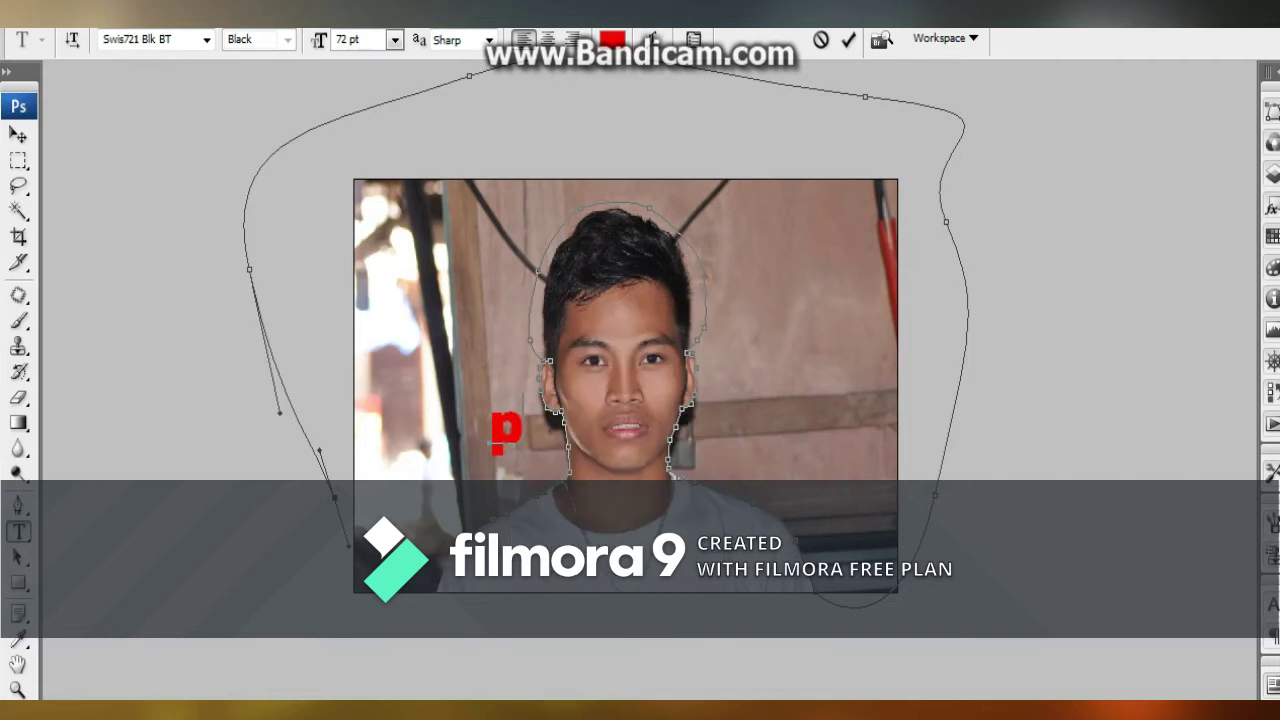
key(BackSpace)
Convert the path around the background into a new anti-aliased selection with a feather radius of 2 pixels.
click(18, 505)
right_click(497, 346)
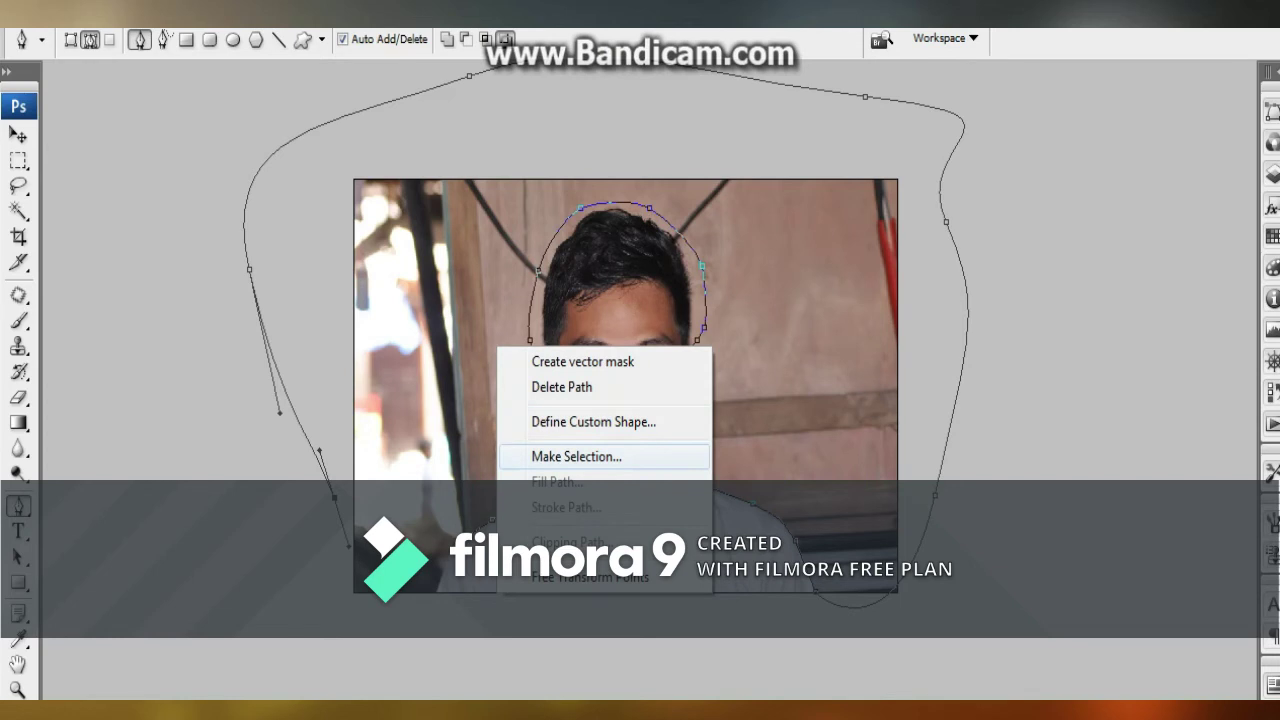
click(576, 456)
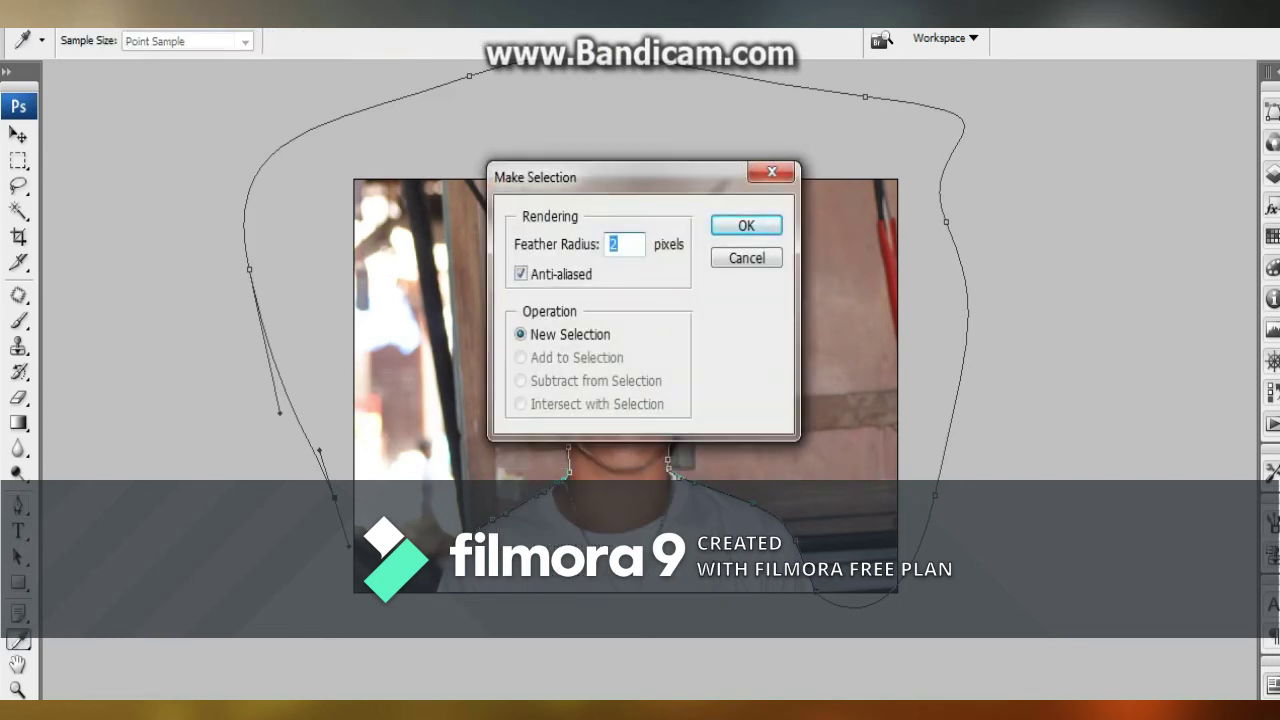
key(Return)
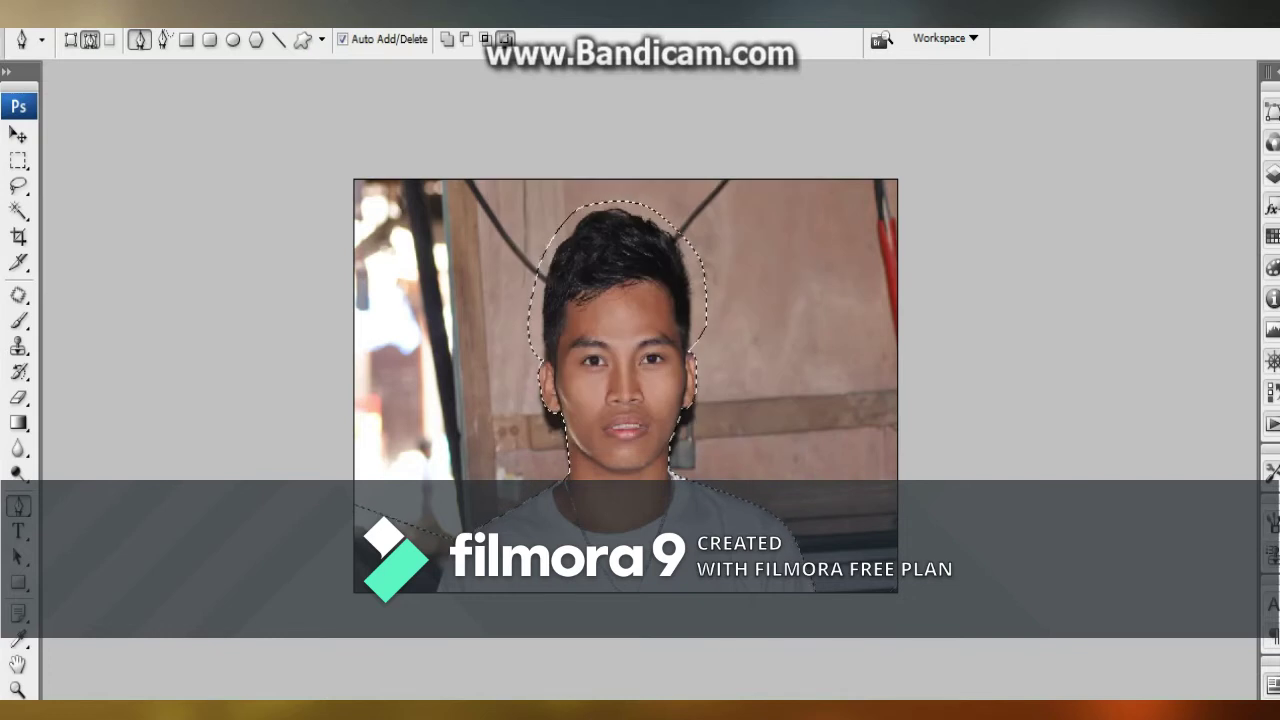
Write the note "DELETE" in red 48 pt text over the face and erase it again.
key(t)
click(396, 333)
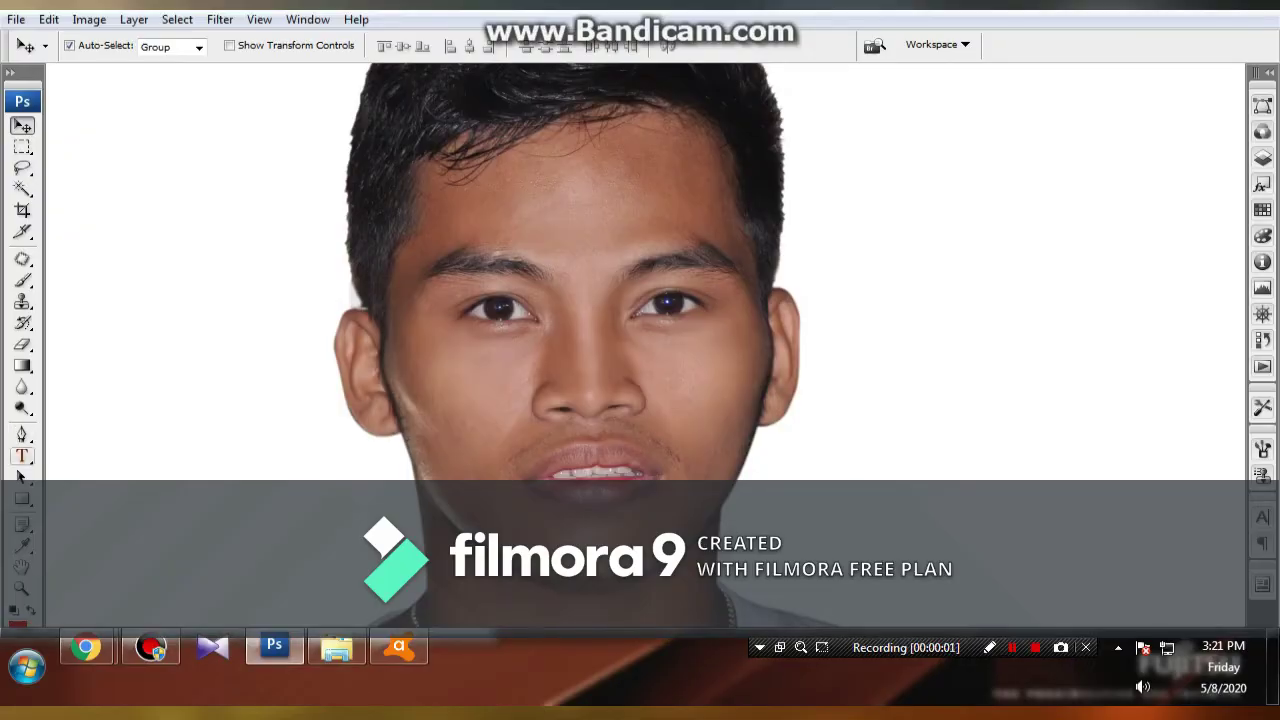
click(22, 456)
click(467, 378)
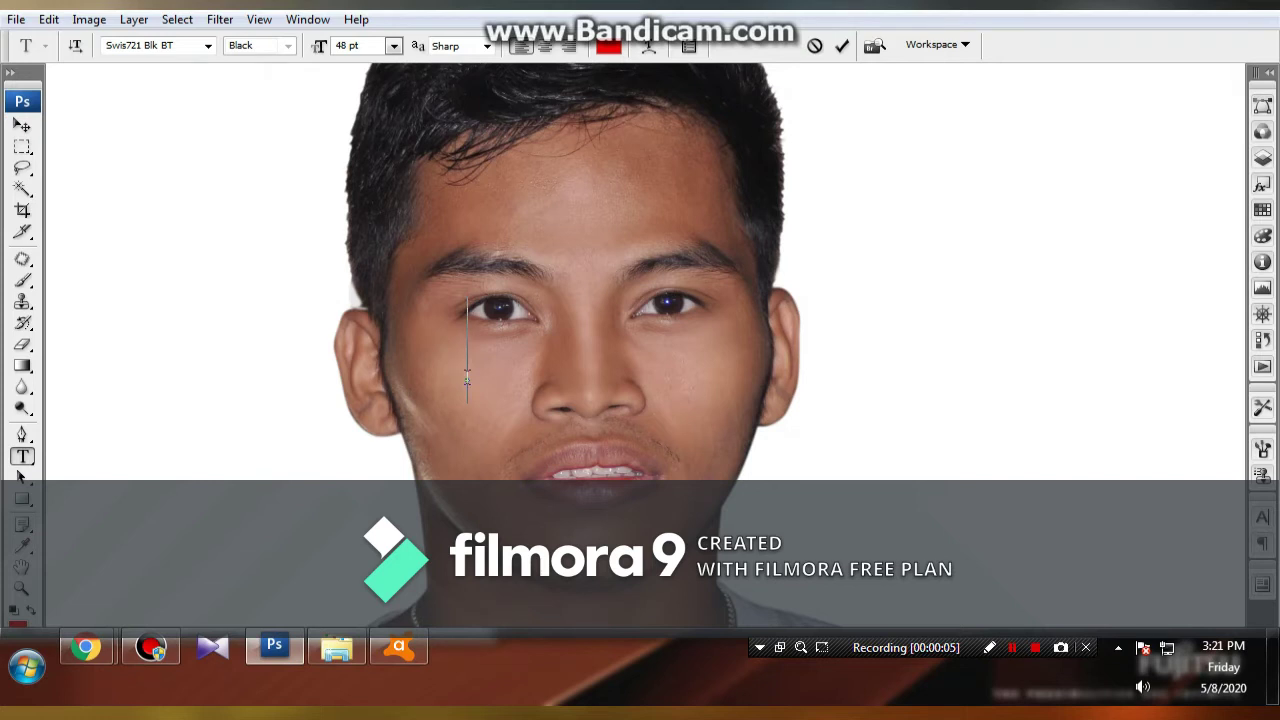
text(DL)
key(BackSpace)
text(ELETE)
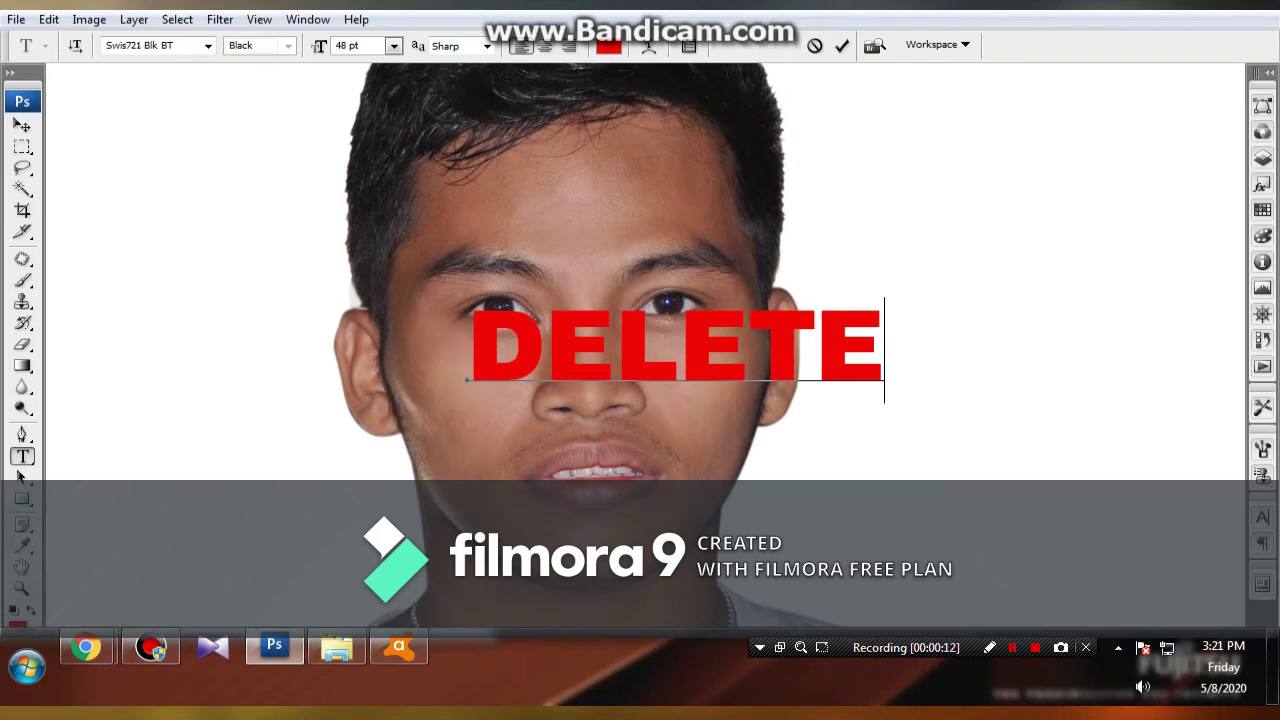
key(BackSpace)
key(BackSpace)
key(BackSpace)
key(BackSpace)
key(BackSpace)
key(BackSpace)
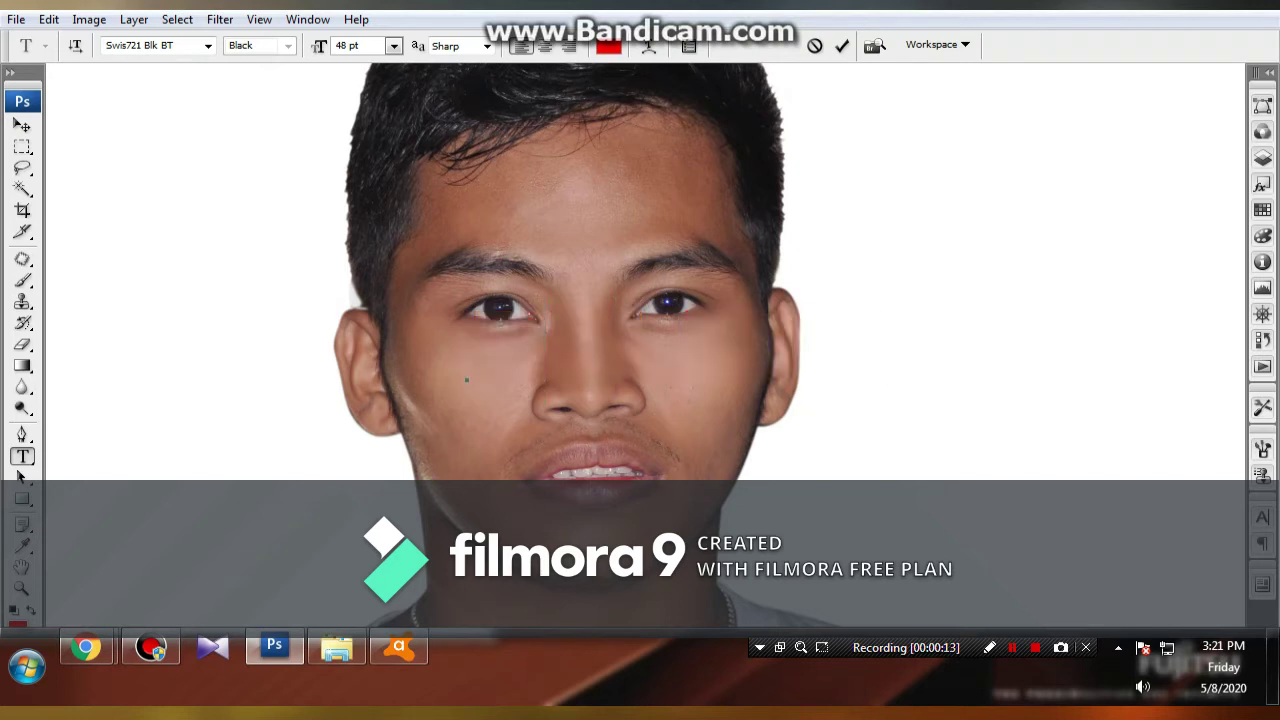
click(22, 126)
drag(590, 350, 580, 357)
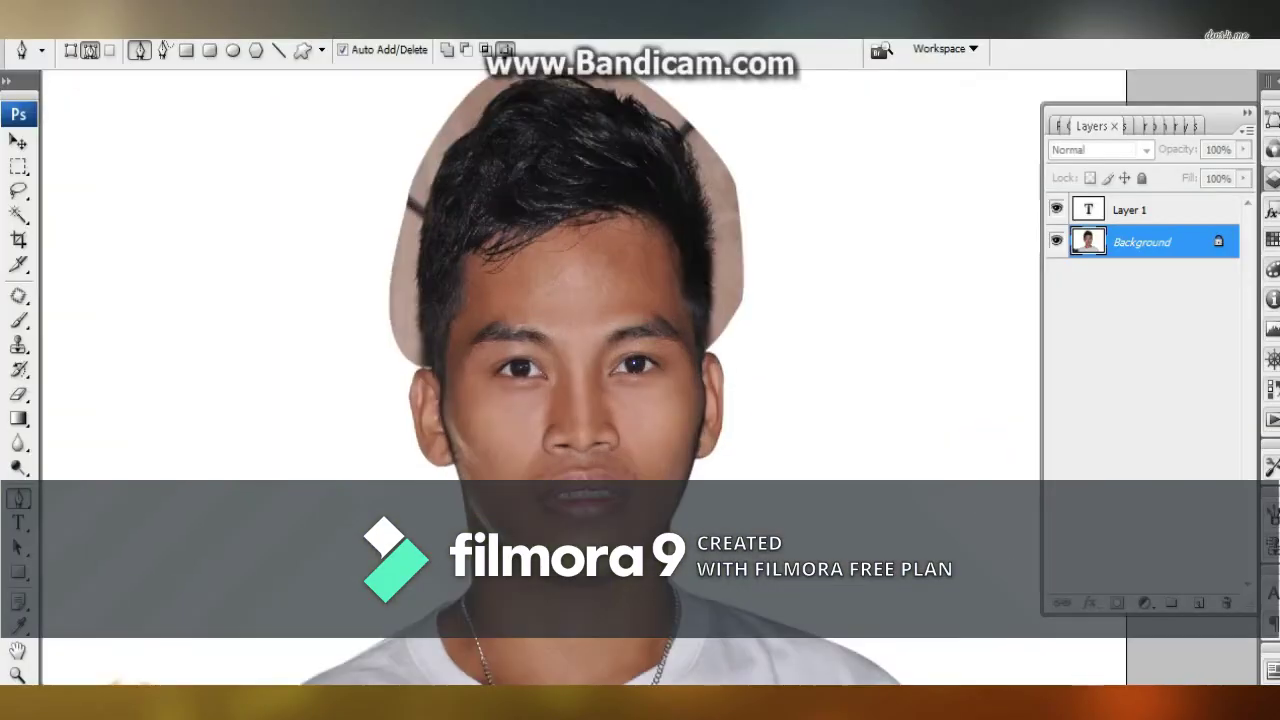
Select the leftover background strips around the hair with the Magic Wand at tolerance 32, adding each strip to the selection.
key(w)
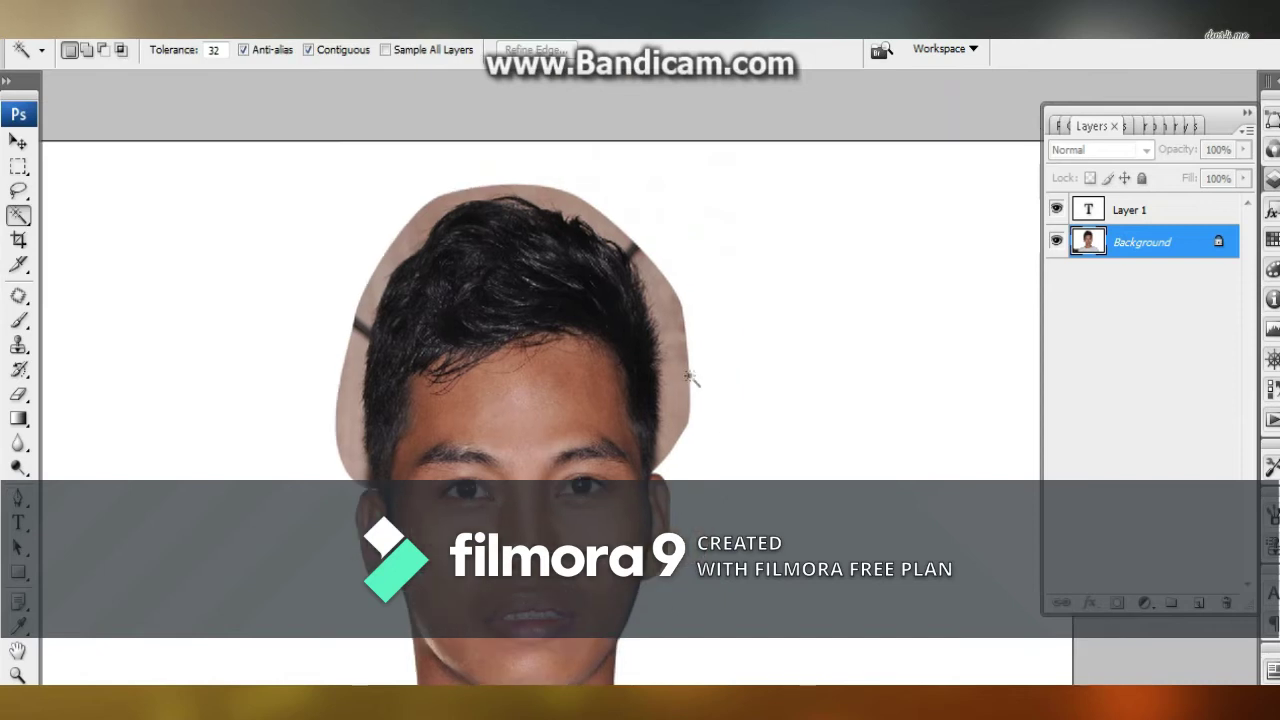
click(684, 375)
key(ctrl+plus)
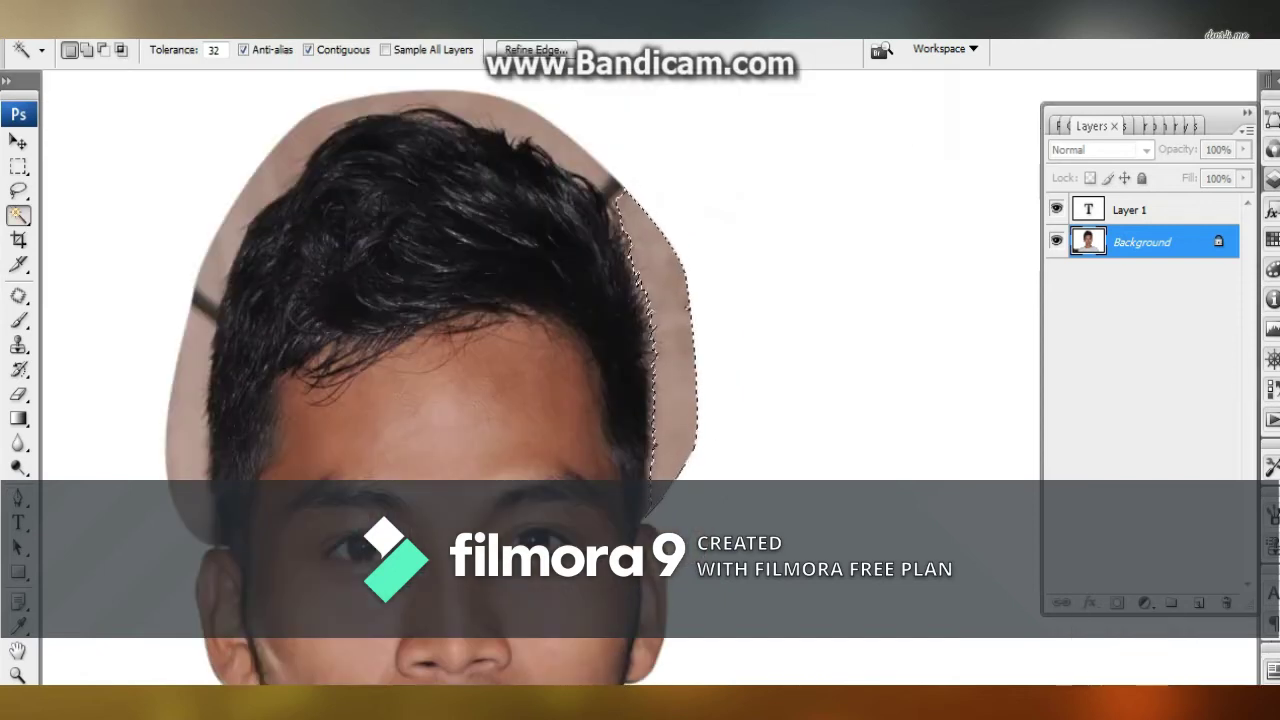
right_click(19, 216)
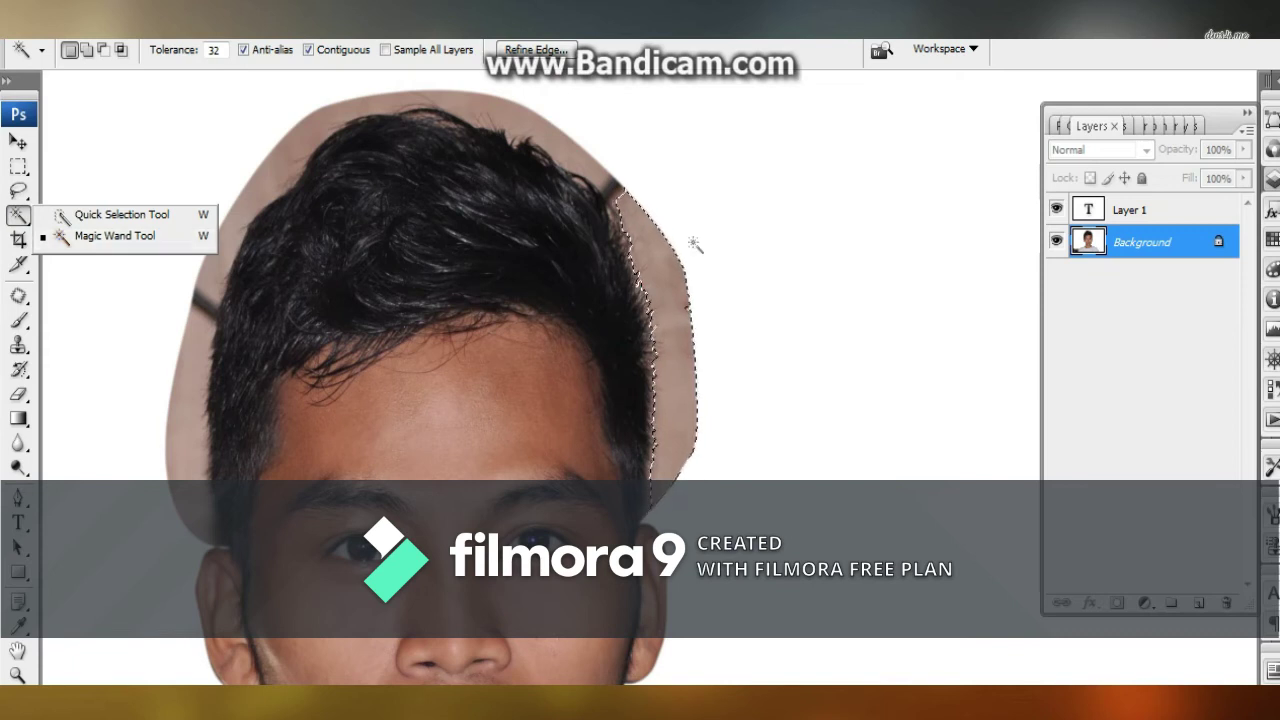
click(570, 165)
click(570, 164)
shift+click(196, 368)
drag(196, 446, 277, 366)
key(ctrl+z)
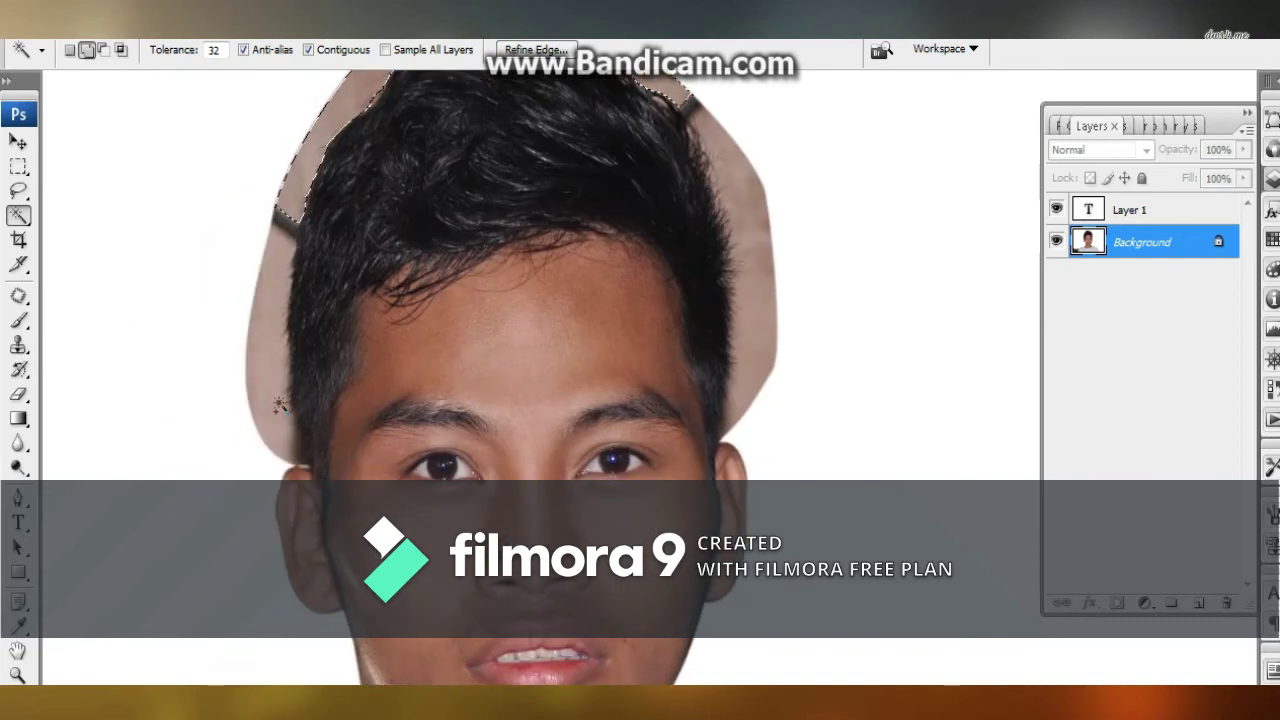
shift+click(279, 396)
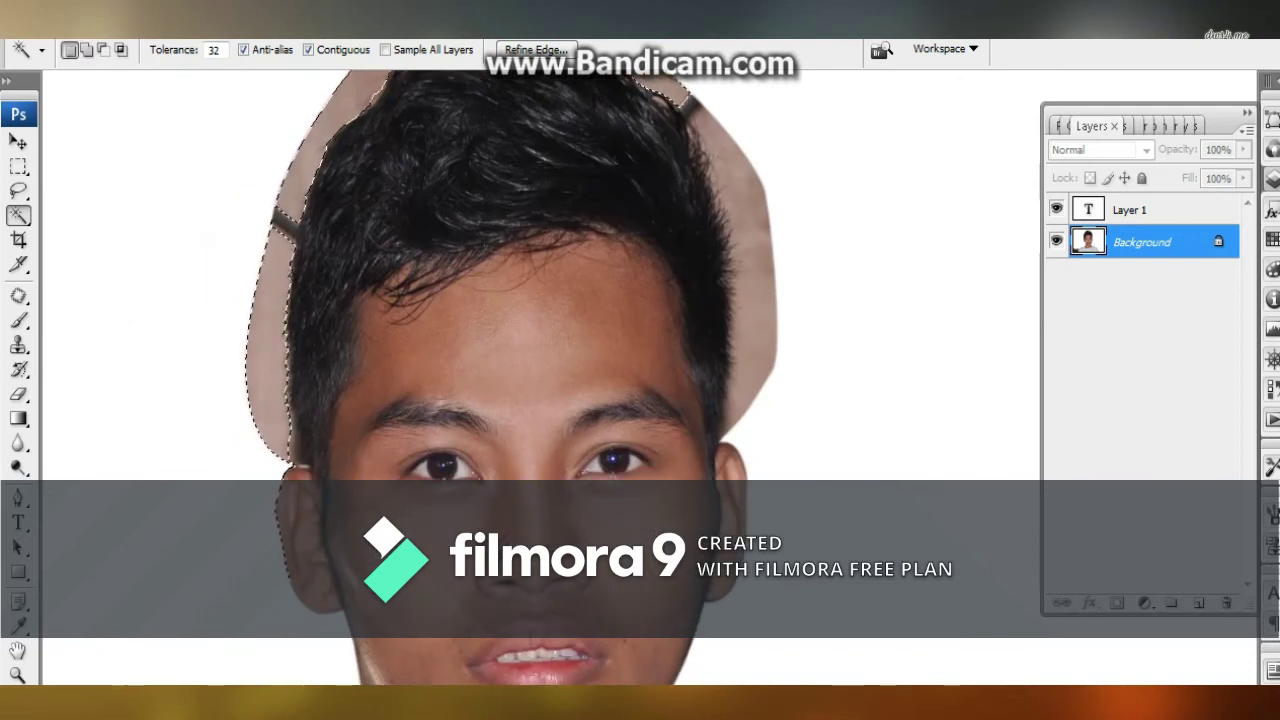
Write the note "click shift" in red 72 pt text over the forehead and erase it again.
click(18, 522)
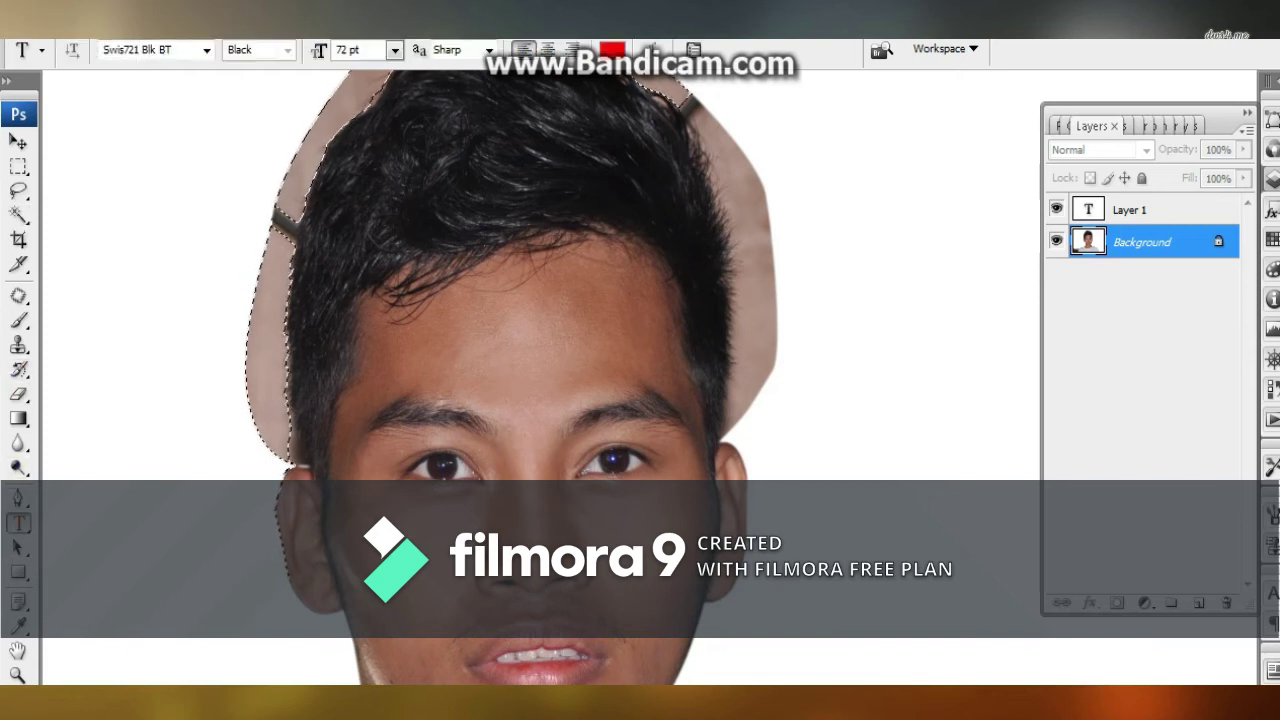
click(409, 328)
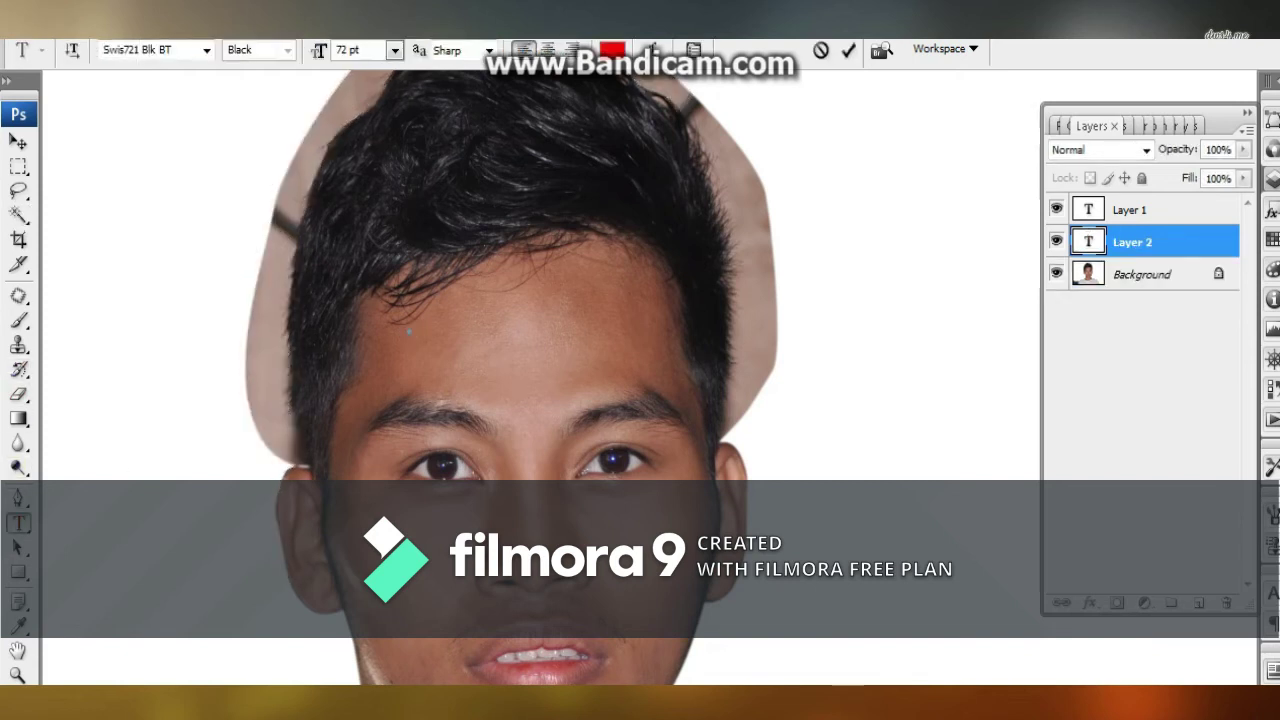
text(cli)
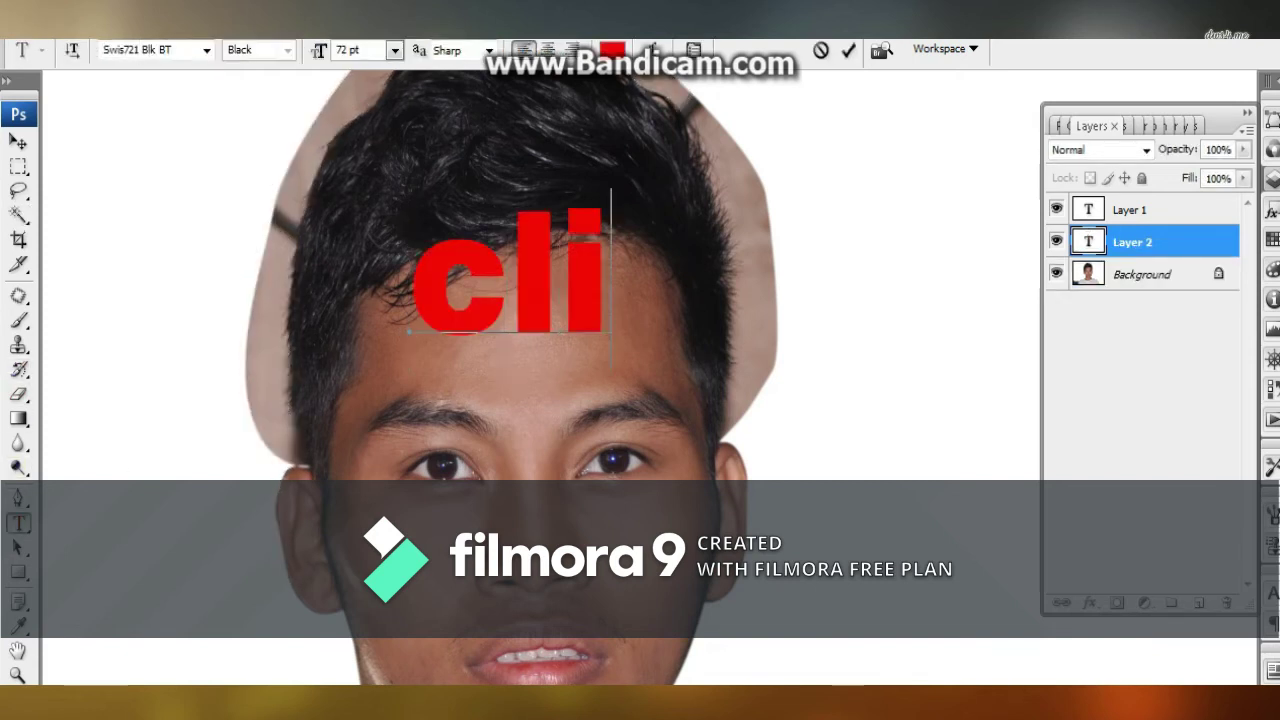
text(ck)
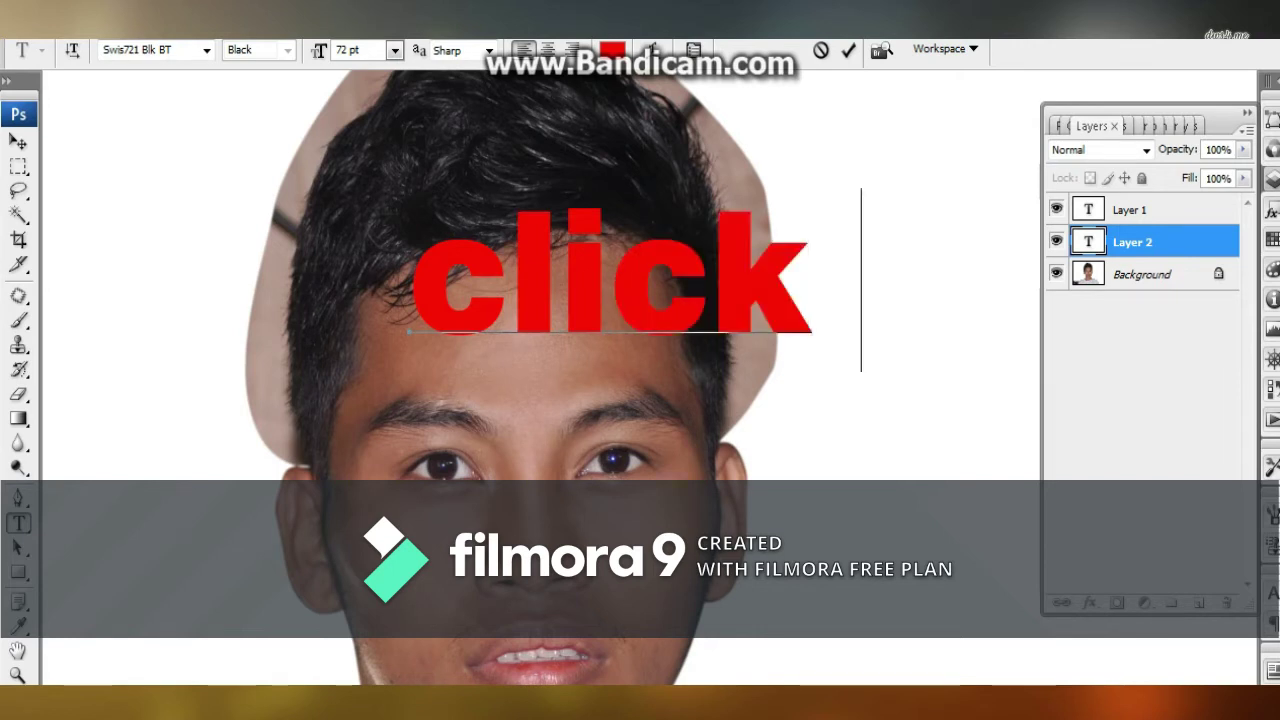
text( sh)
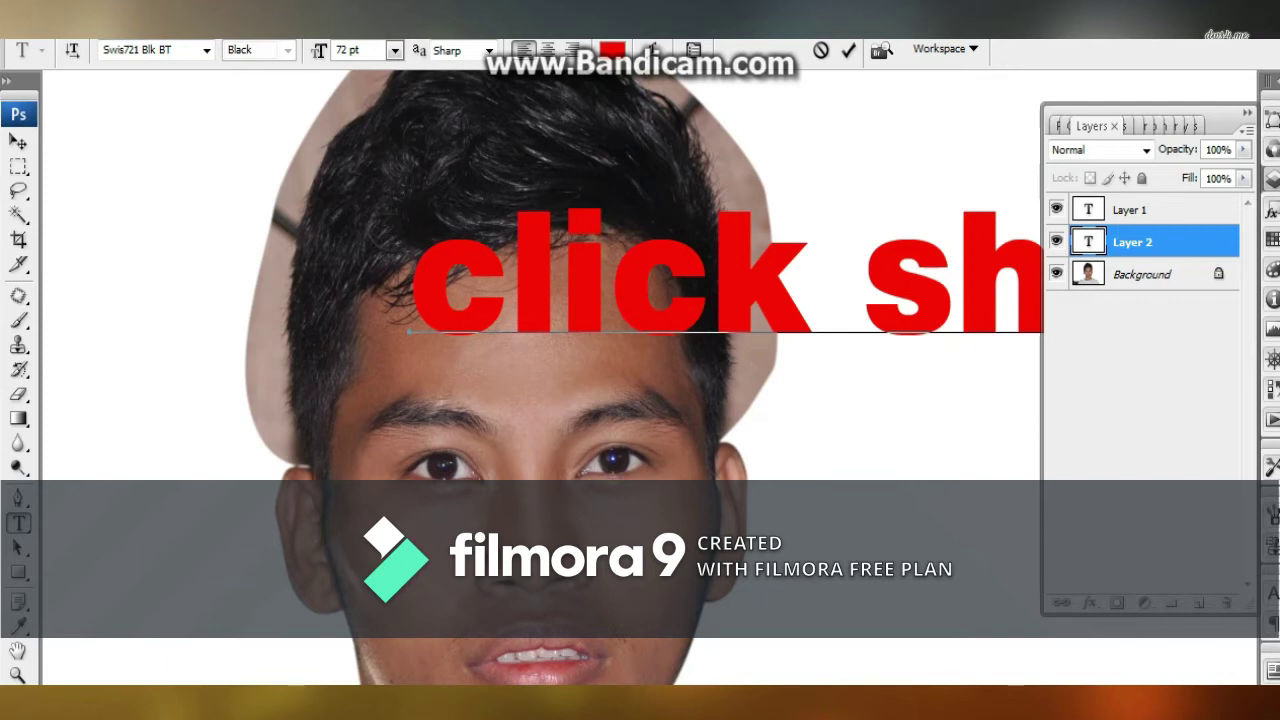
text(ift)
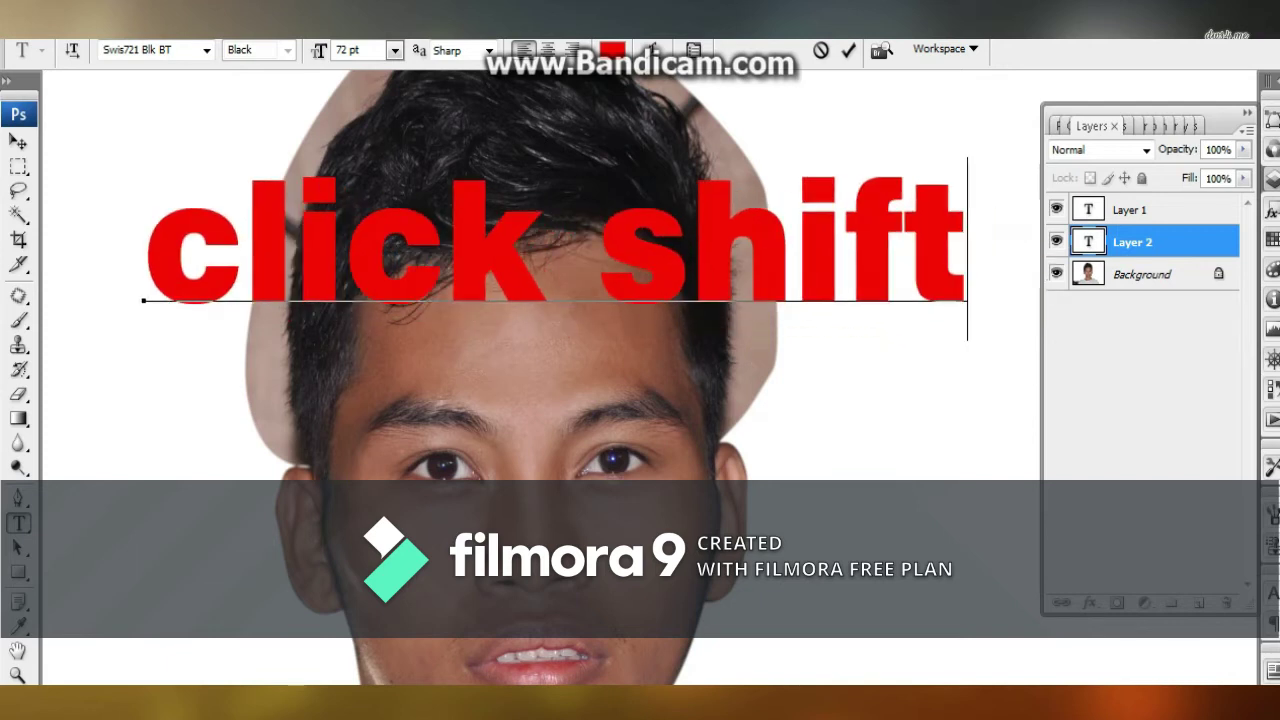
key(BackSpace)
key(BackSpace)
key(BackSpace)
key(BackSpace)
key(BackSpace)
key(BackSpace)
key(BackSpace)
key(BackSpace)
key(BackSpace)
key(BackSpace)
key(BackSpace)
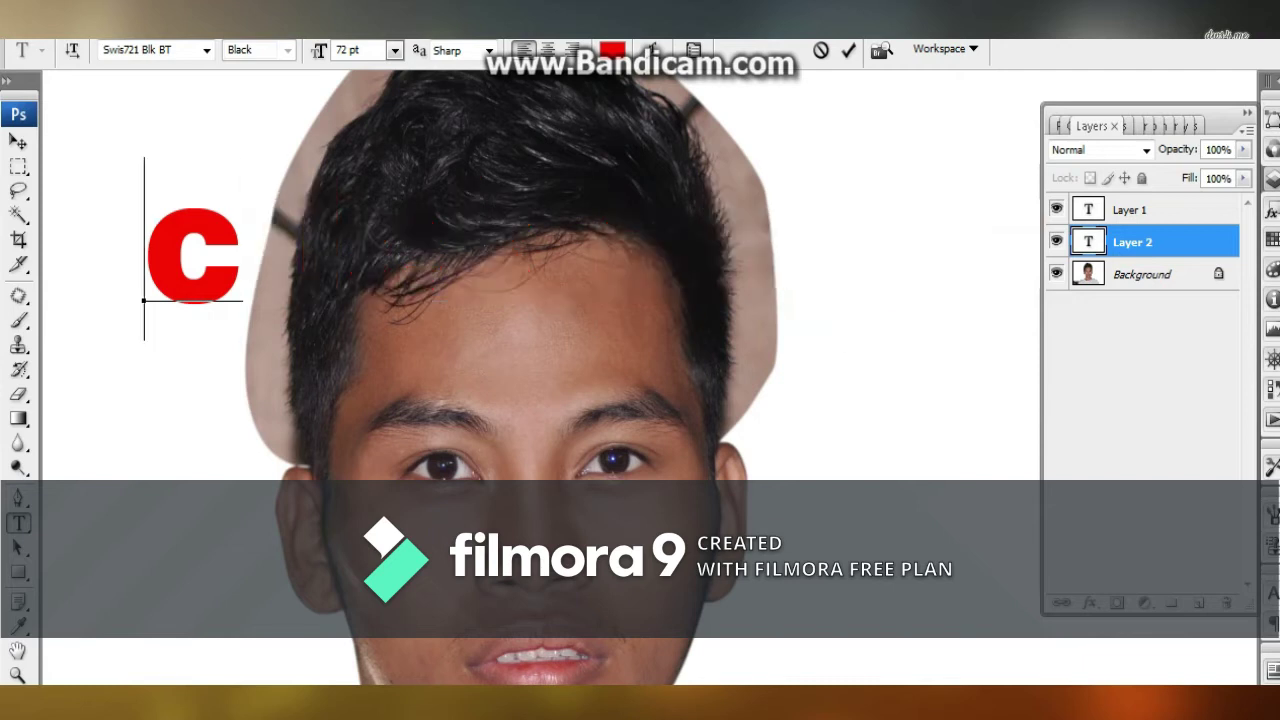
On the Background layer, select the leftover strips beside and above the hair with the Magic Wand, combining them in one selection.
click(18, 214)
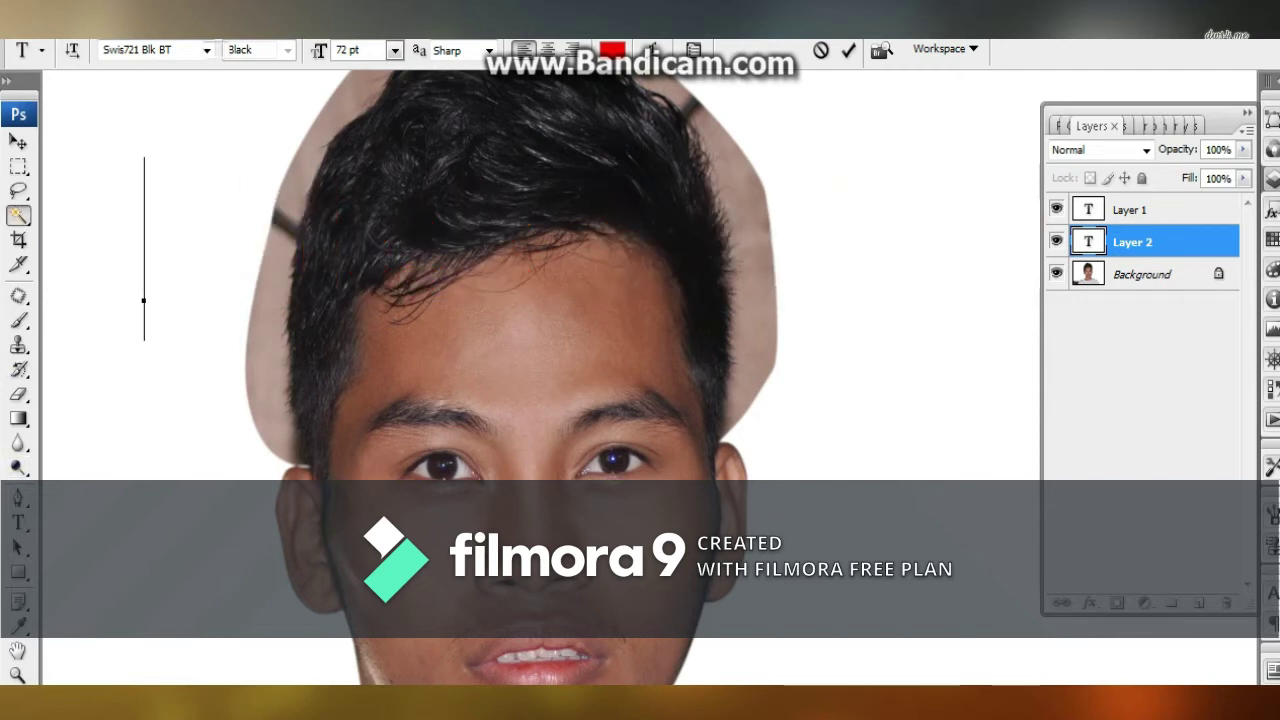
drag(770, 264, 782, 377)
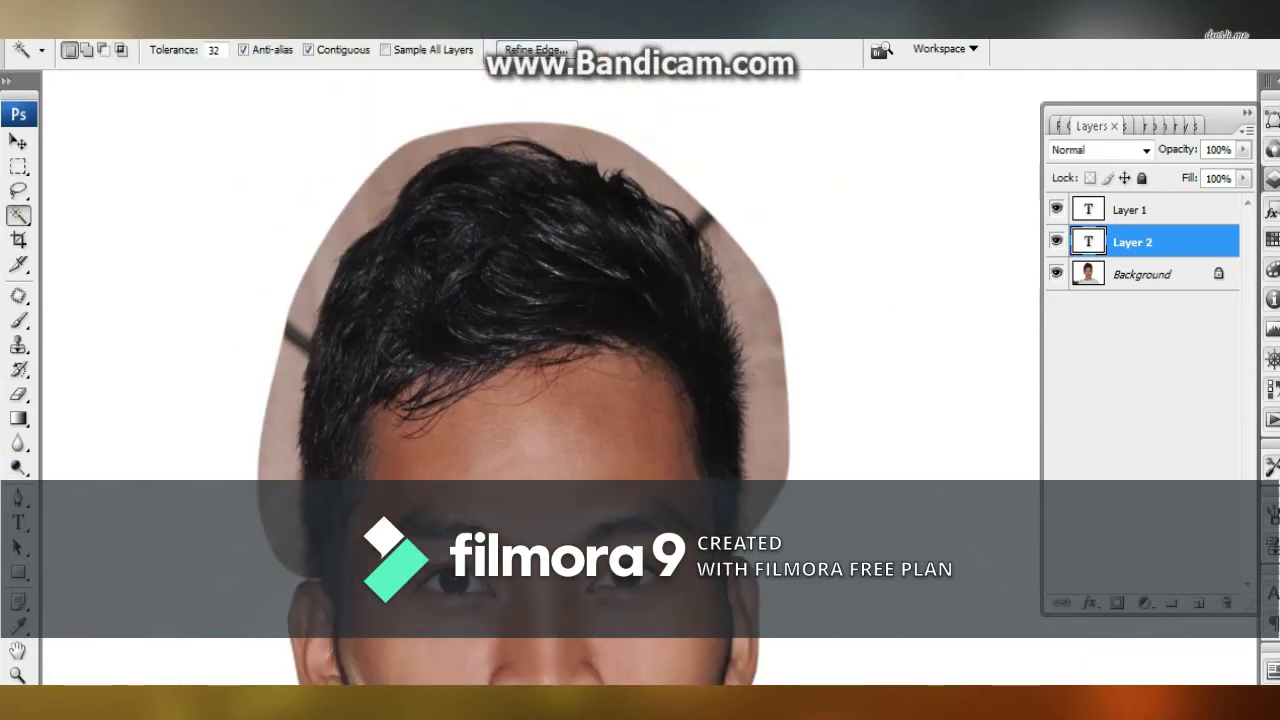
click(1144, 274)
click(754, 334)
shift+click(666, 186)
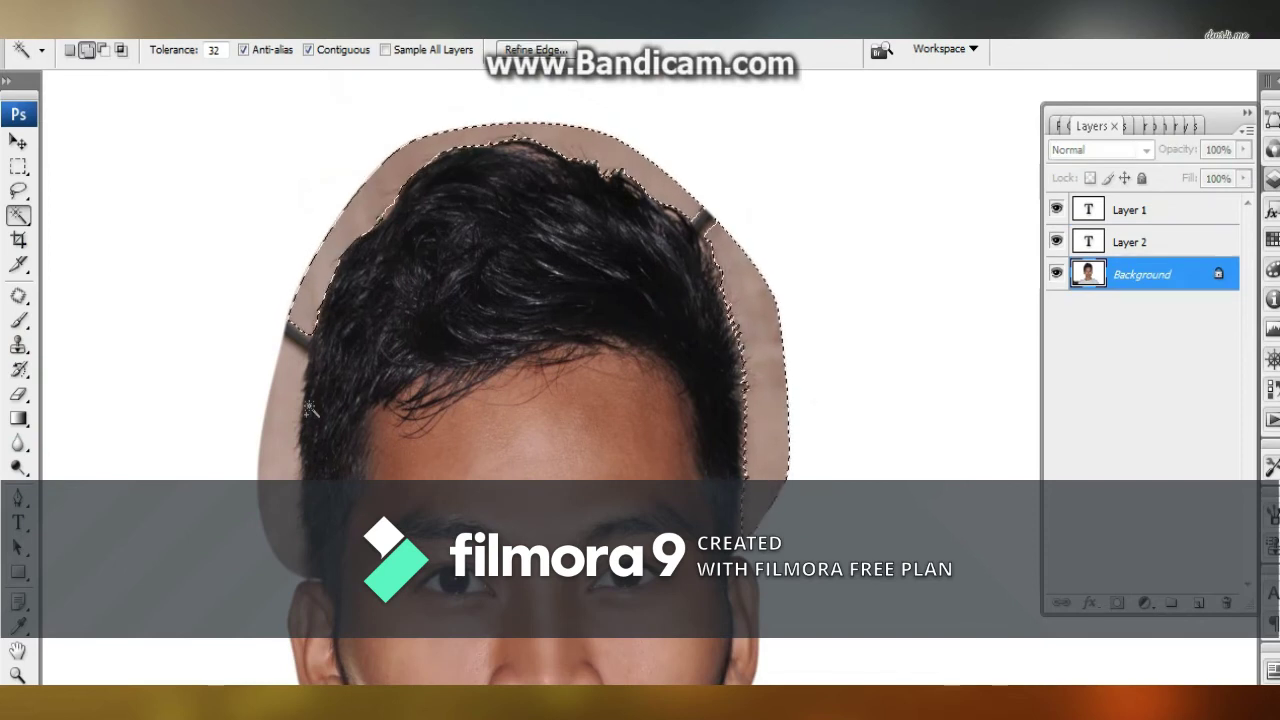
click(291, 372)
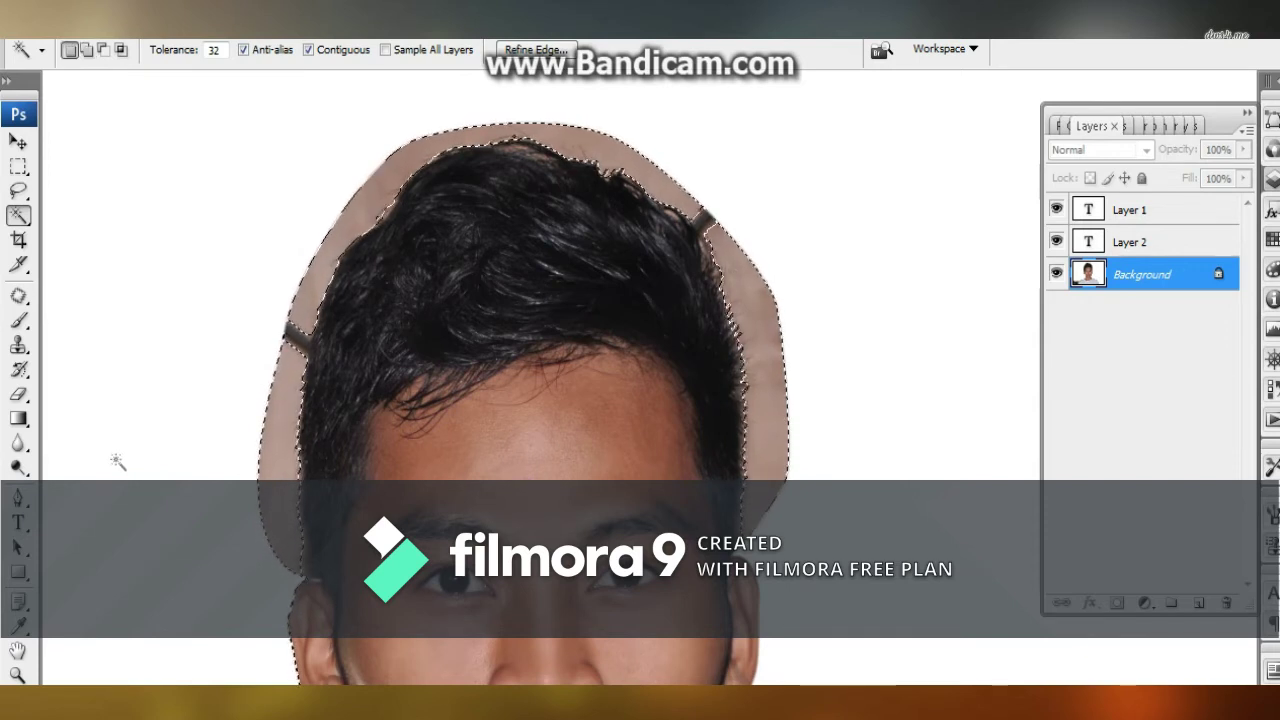
Switch to the Patch tool and its subtract-from-selection mode for the selected strips around the hair.
click(19, 296)
drag(306, 566, 365, 436)
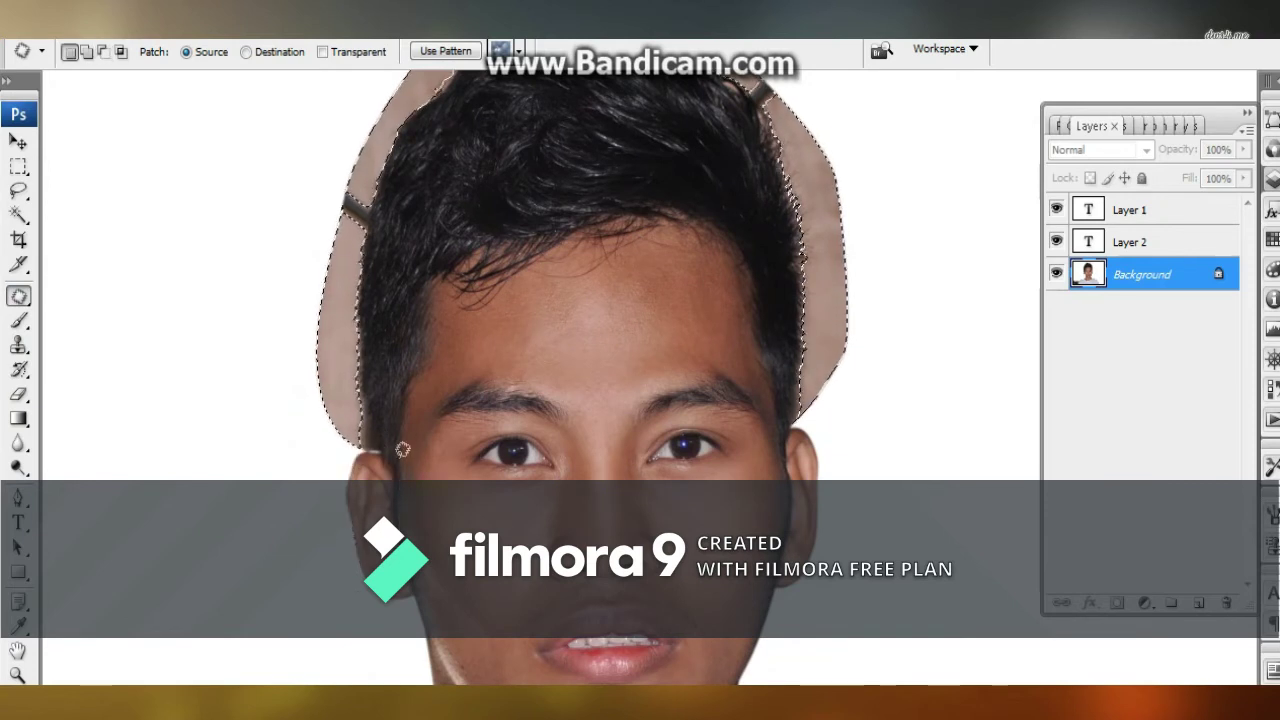
scroll(400, 449, up, 1)
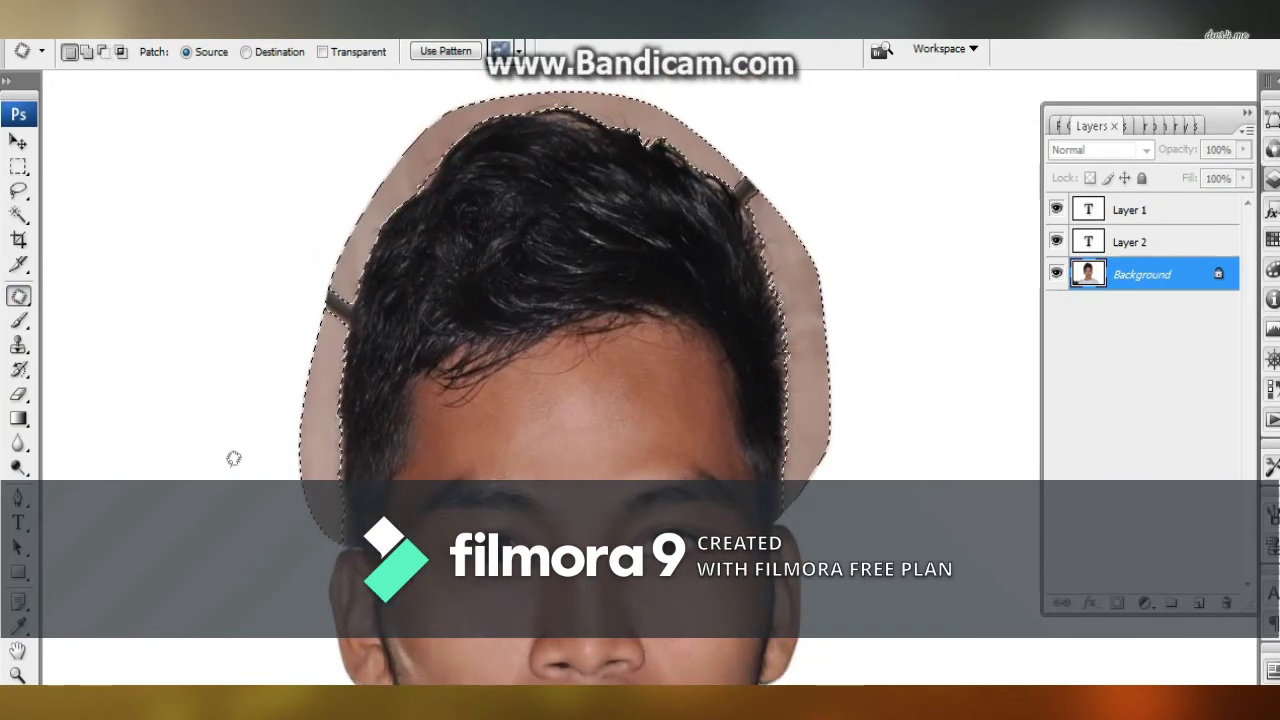
key(alt)
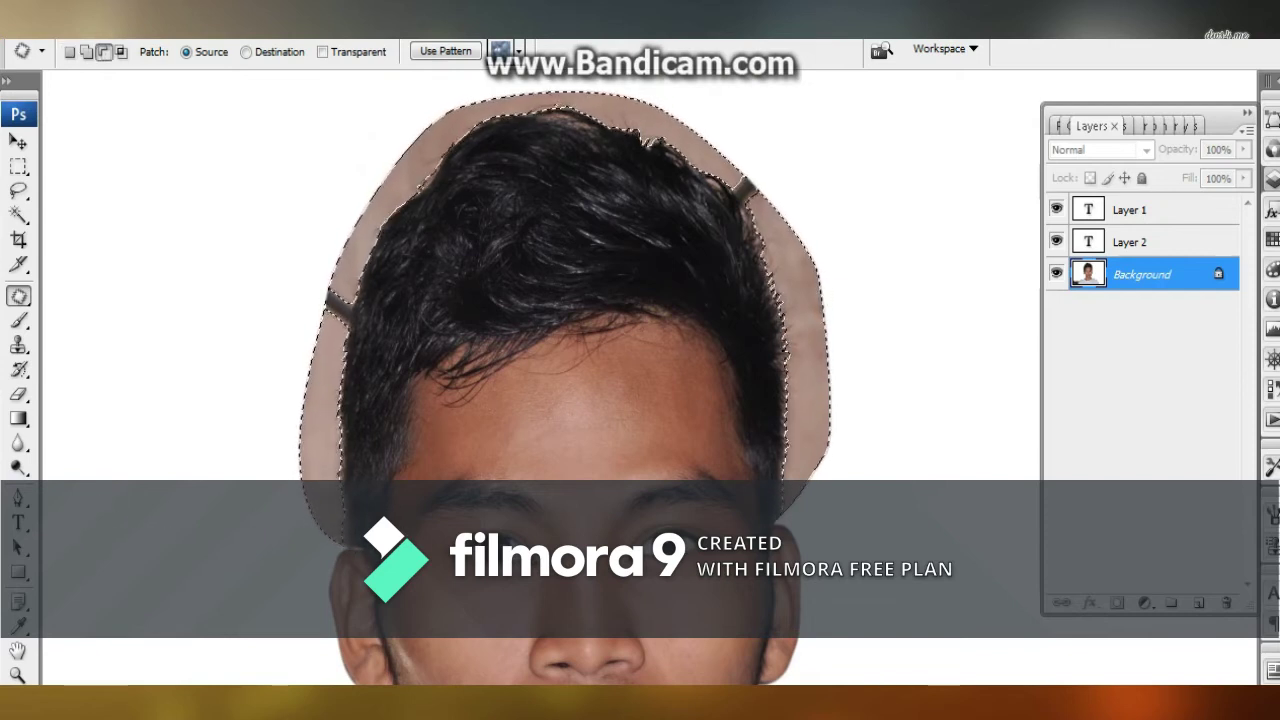
Write the note "click alt" in red 72 pt text over the forehead and erase it again.
key(t)
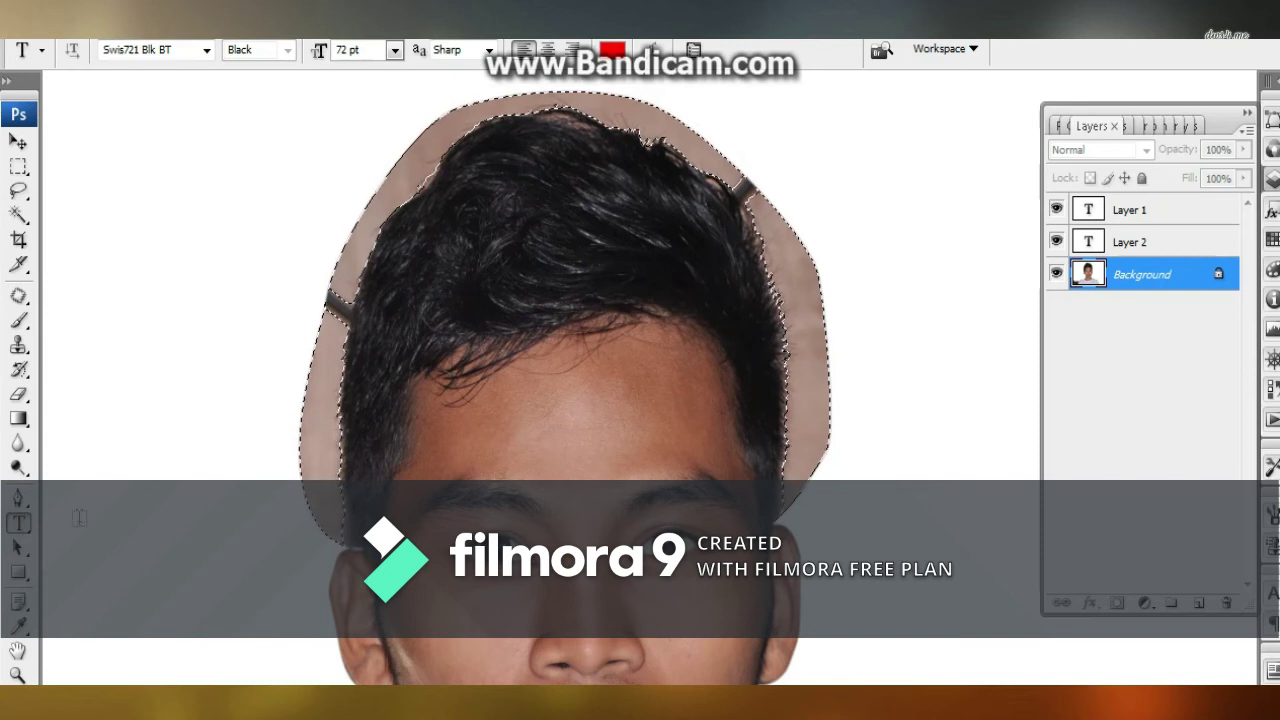
click(372, 510)
text(click)
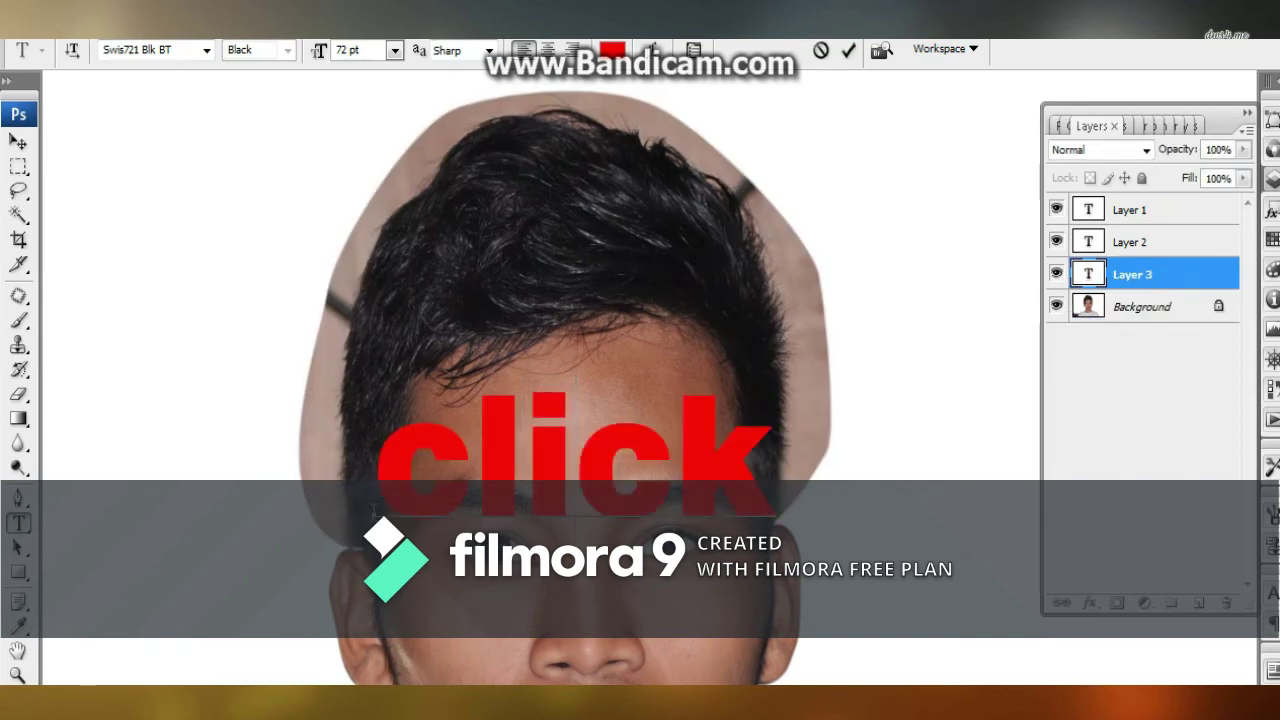
text( alt)
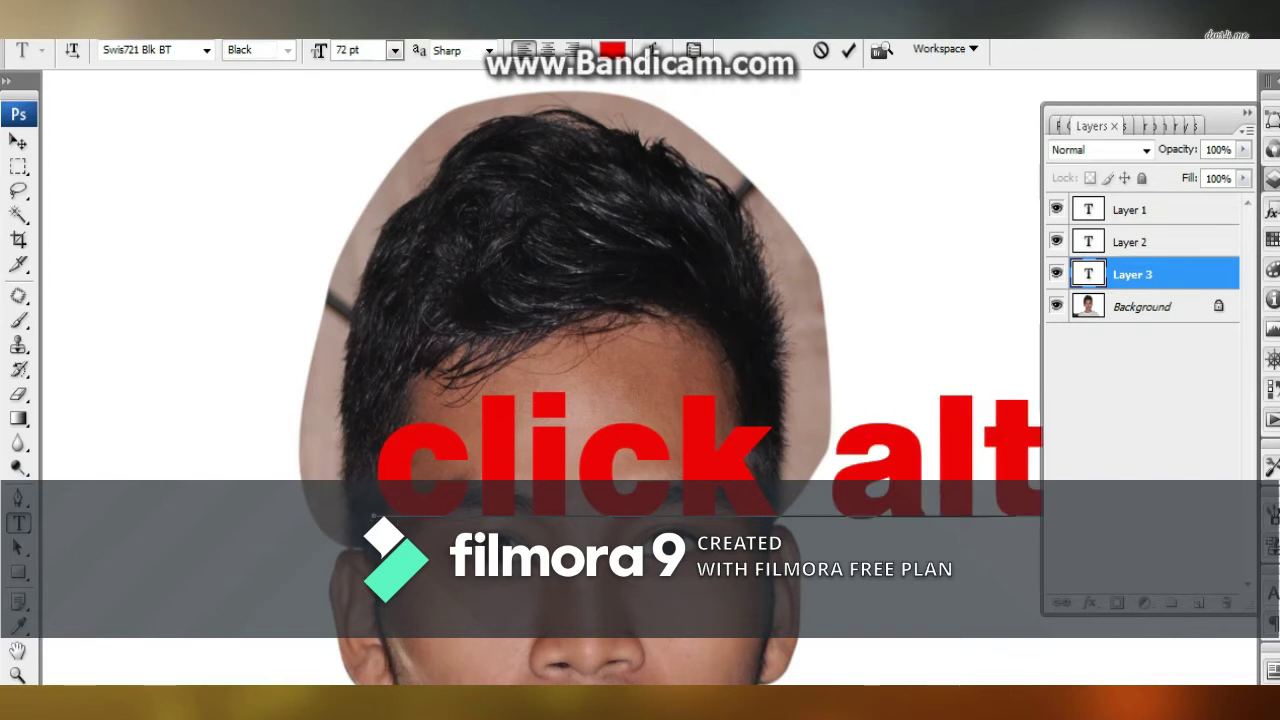
click(1247, 113)
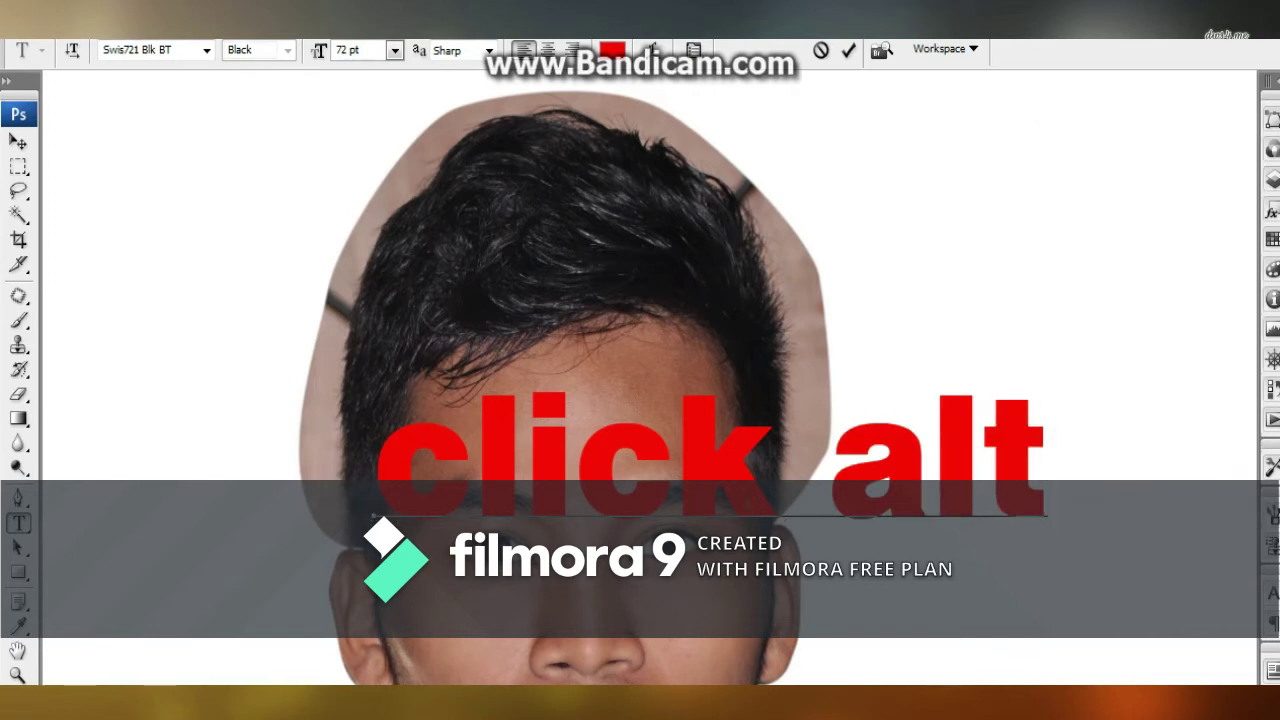
key(BackSpace)
key(BackSpace)
key(BackSpace)
key(BackSpace)
key(BackSpace)
key(BackSpace)
key(BackSpace)
key(BackSpace)
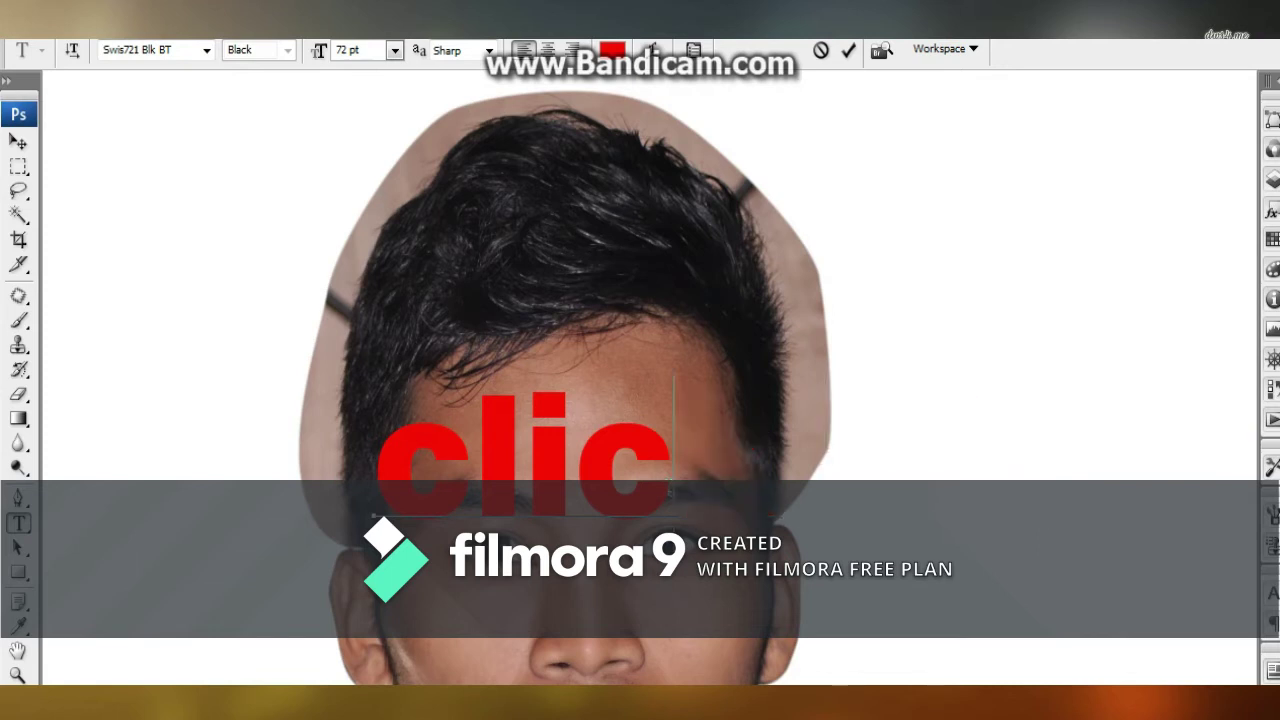
key(BackSpace)
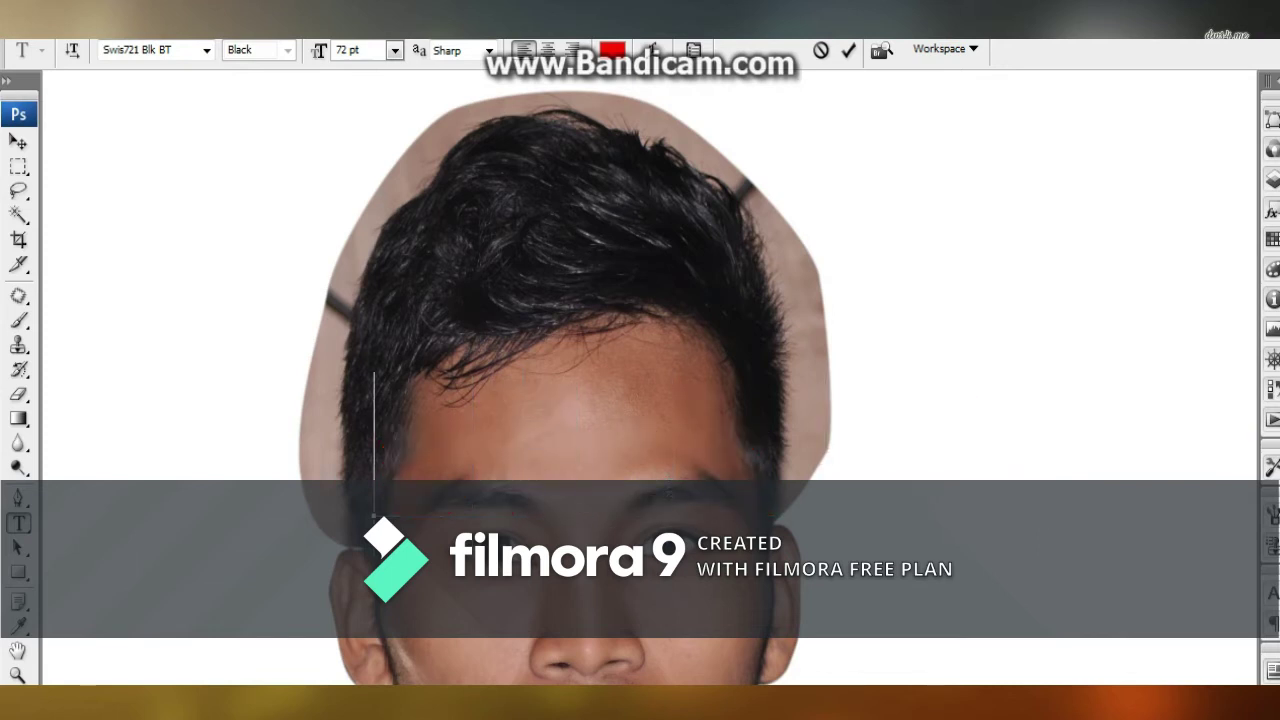
Restore the lost selection of the background strips around the hair, with the Patch tool active.
click(18, 498)
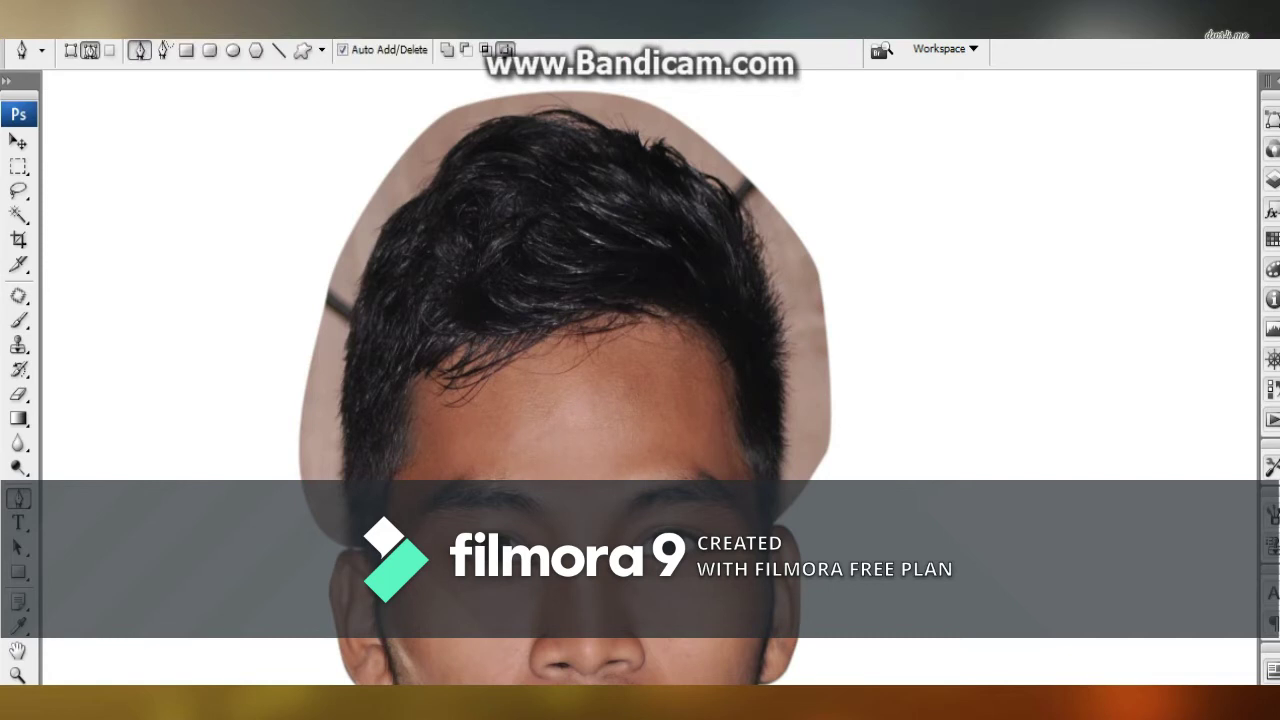
key(v)
click(18, 296)
key(ctrl+shift+d)
scroll(336, 292, up, 1)
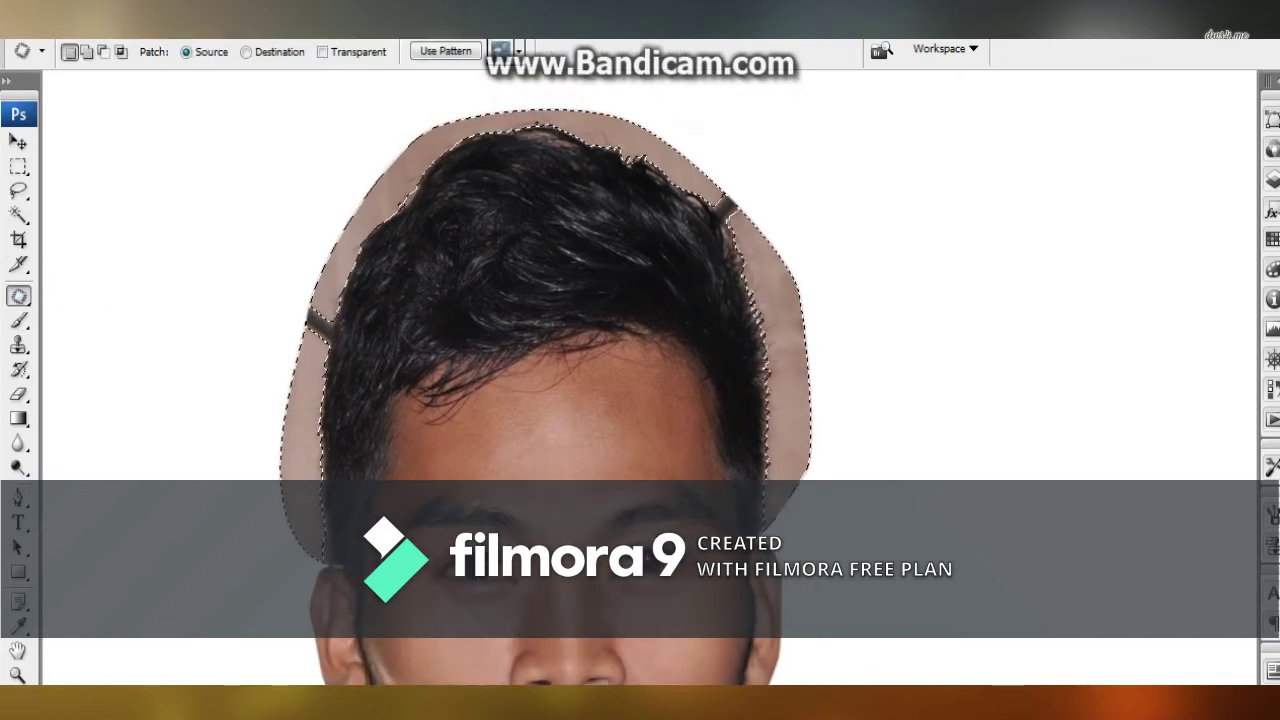
Extend the Patch tool selection over the gaps between the strips and the outer margin around the hair.
scroll(336, 292, up, 1)
mouse_move(336, 294)
mouse_down()
mouse_move(291, 303)
mouse_move(312, 290)
mouse_move(288, 229)
mouse_up()
mouse_move(449, 294)
mouse_down()
mouse_move(418, 366)
mouse_move(314, 316)
mouse_up()
drag(766, 166, 772, 207)
drag(729, 116, 727, 207)
key(shift)
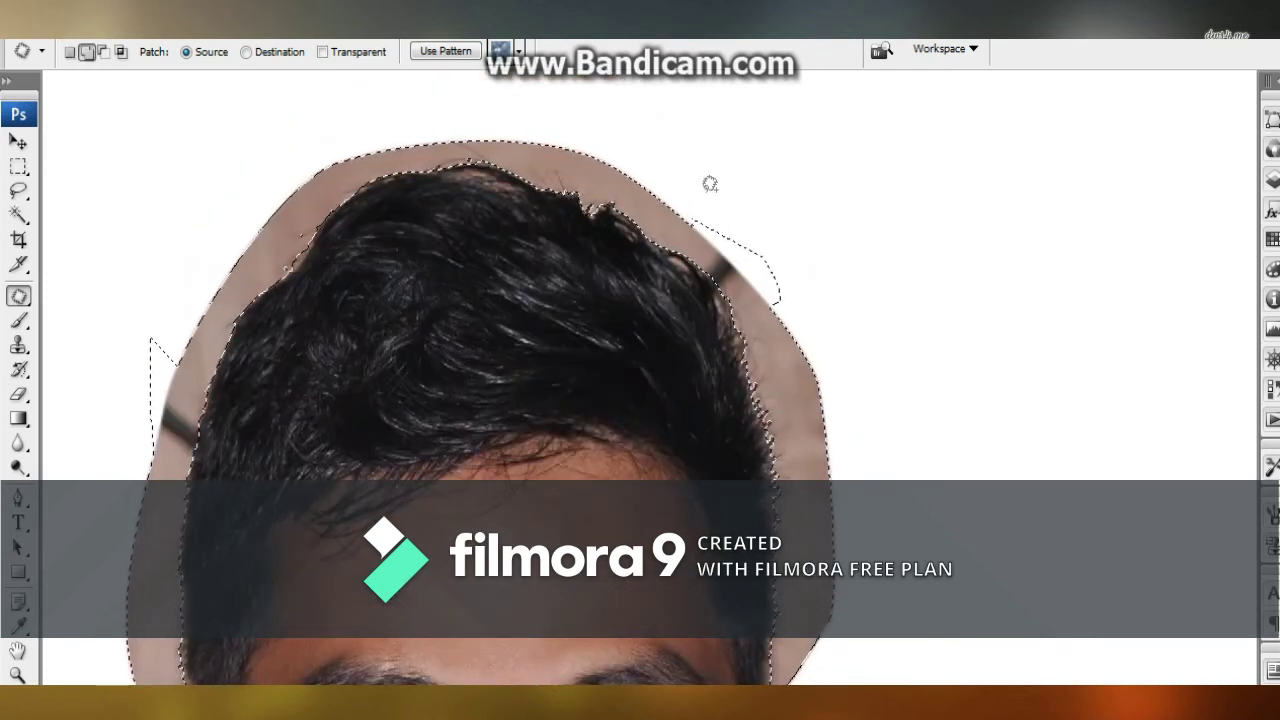
mouse_move(655, 134)
mouse_down()
mouse_move(660, 177)
mouse_move(598, 165)
mouse_move(438, 182)
mouse_up()
key(ctrl+minus)
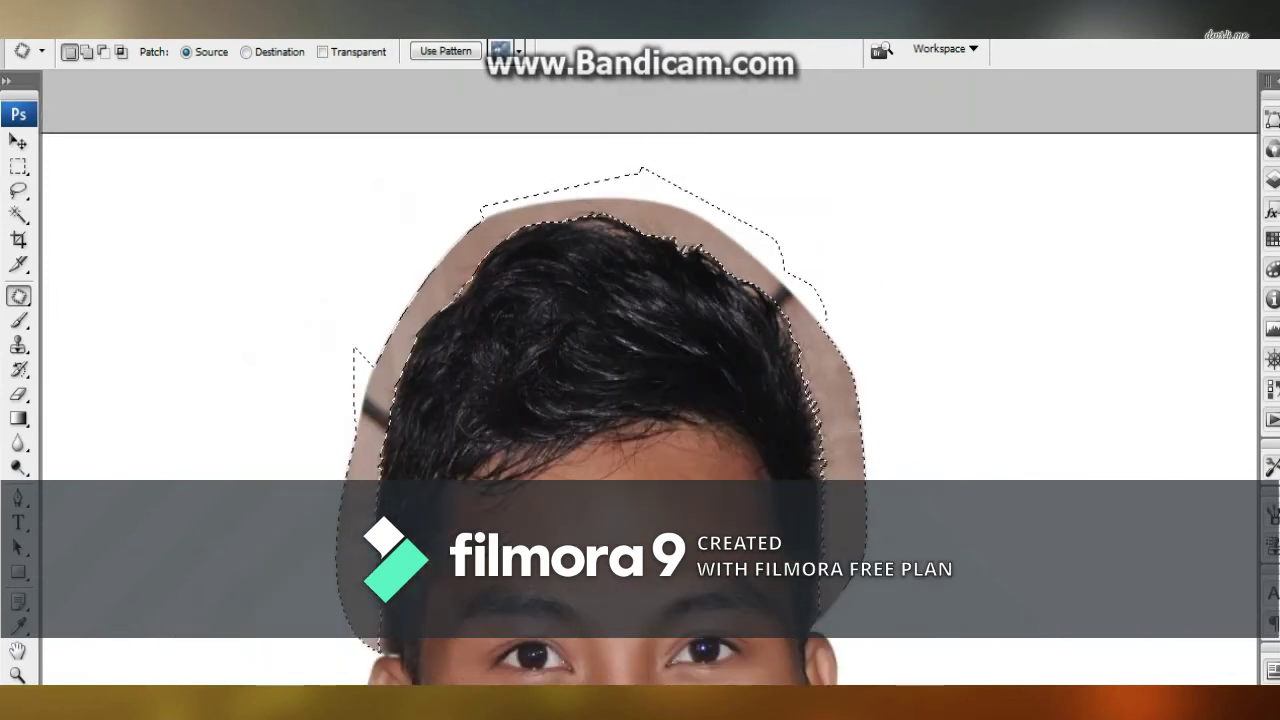
drag(790, 450, 678, 279)
mouse_move(803, 269)
mouse_down()
mouse_move(812, 330)
mouse_move(774, 419)
mouse_move(731, 433)
mouse_move(718, 425)
mouse_move(739, 345)
mouse_move(733, 238)
mouse_move(697, 149)
mouse_up()
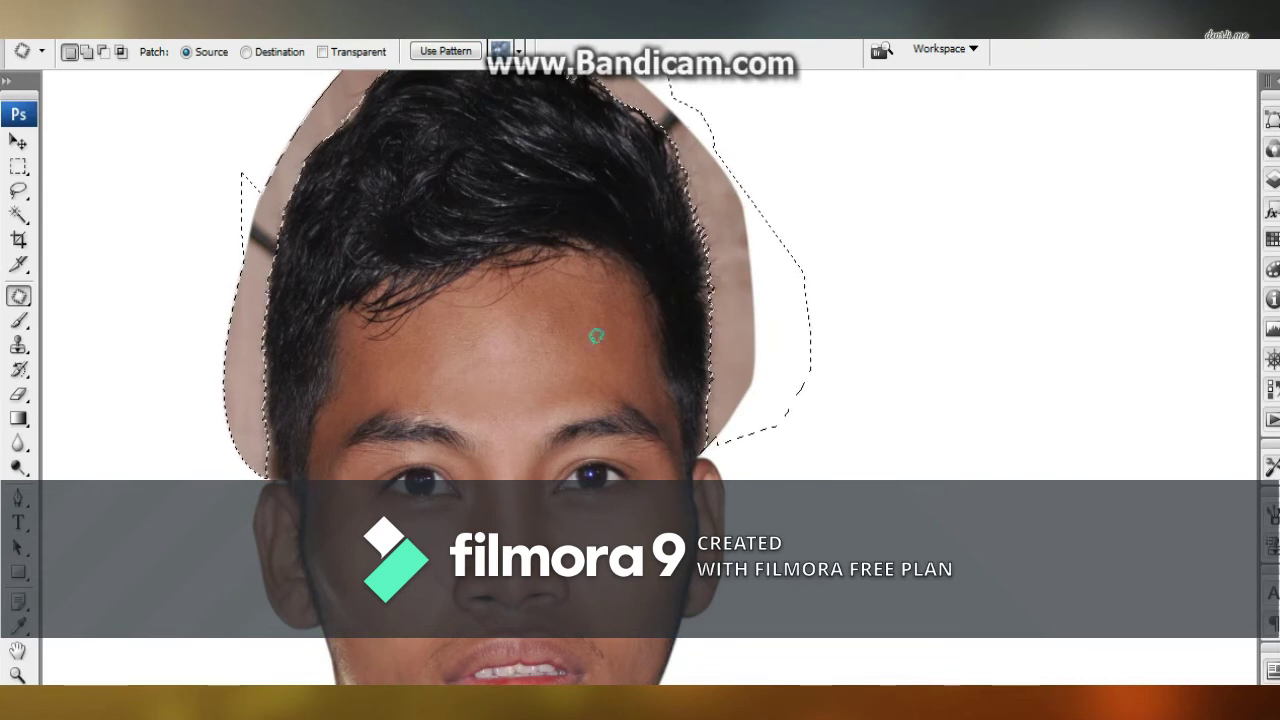
key(ctrl+alt+d)
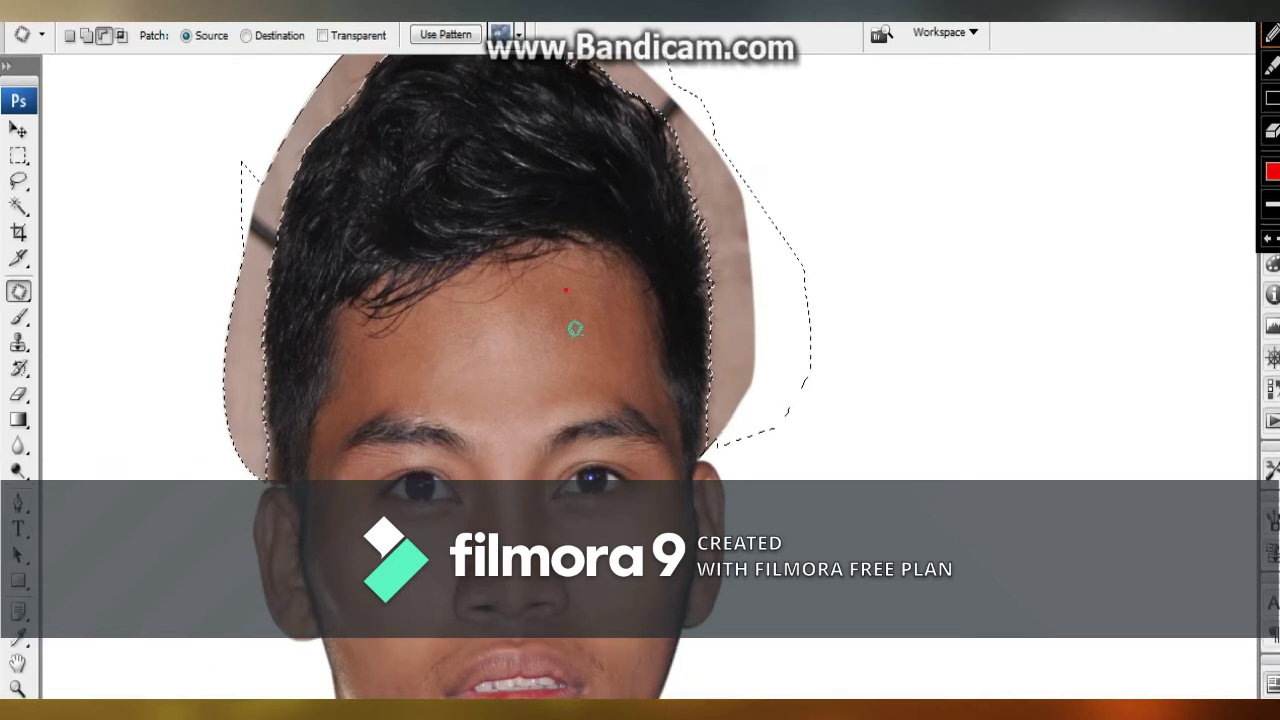
key(alt+Tab)
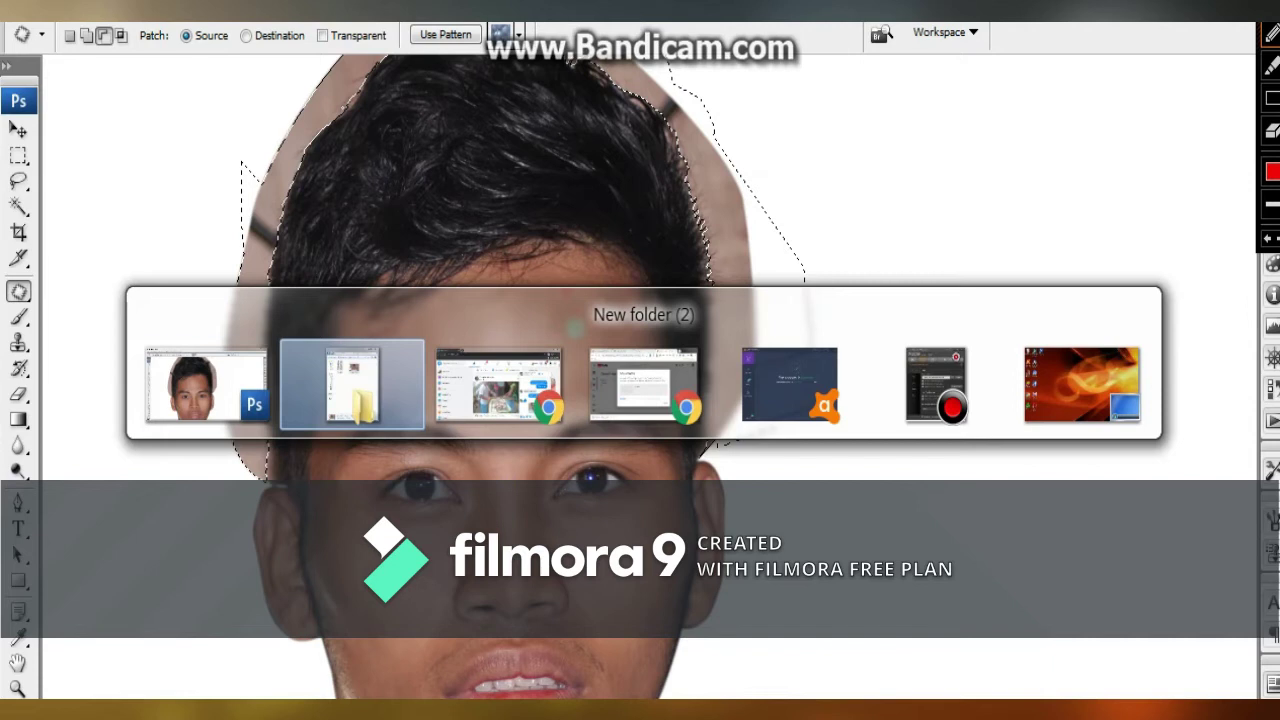
right_click(432, 219)
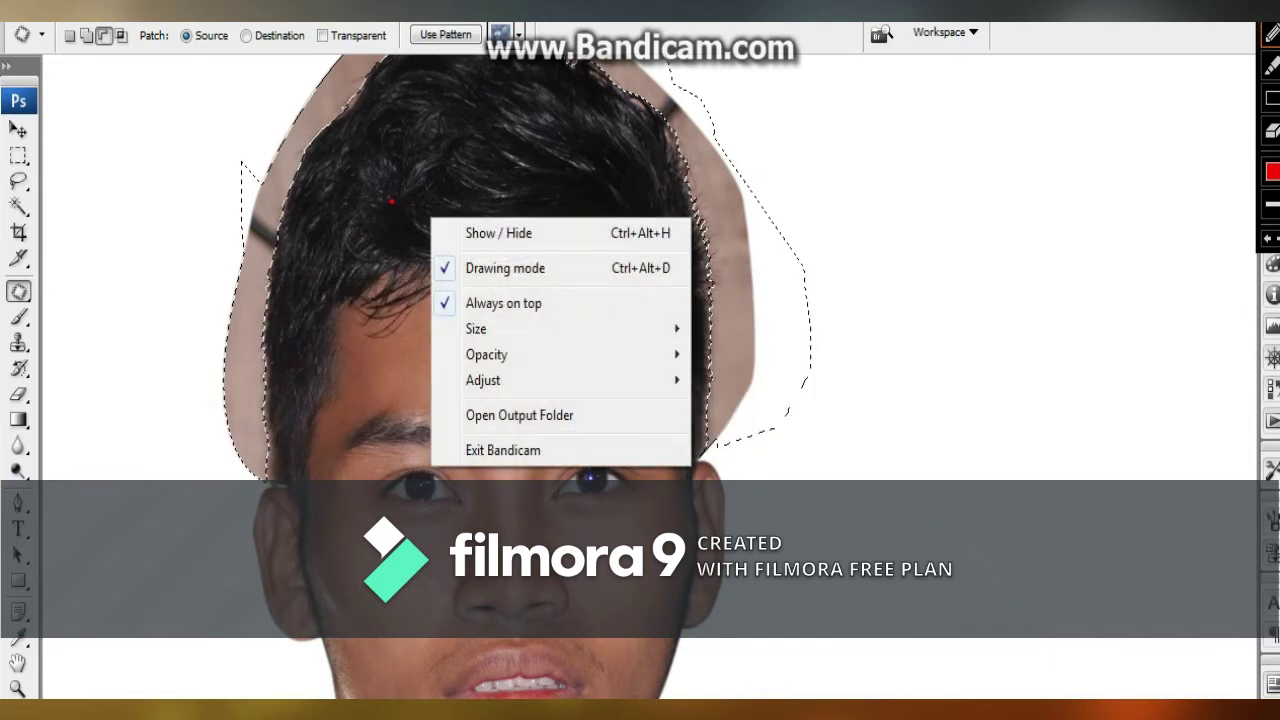
right_click(274, 229)
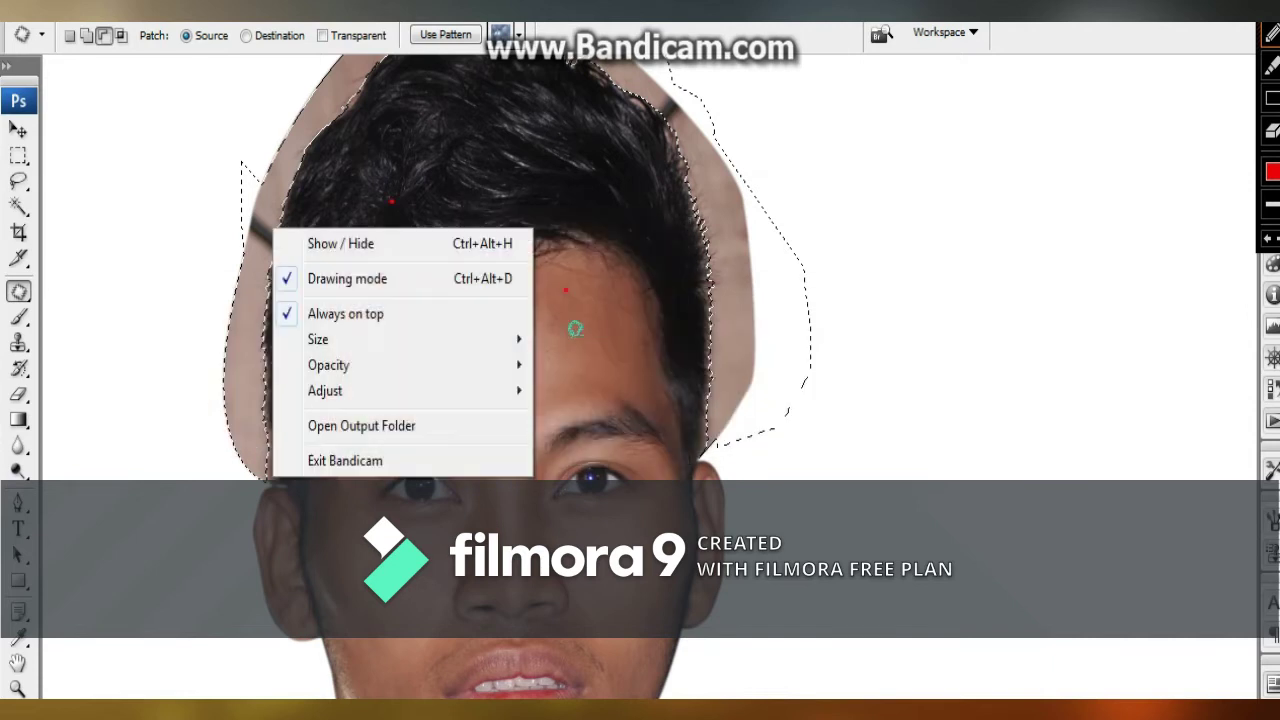
right_click(15, 304)
right_click(24, 289)
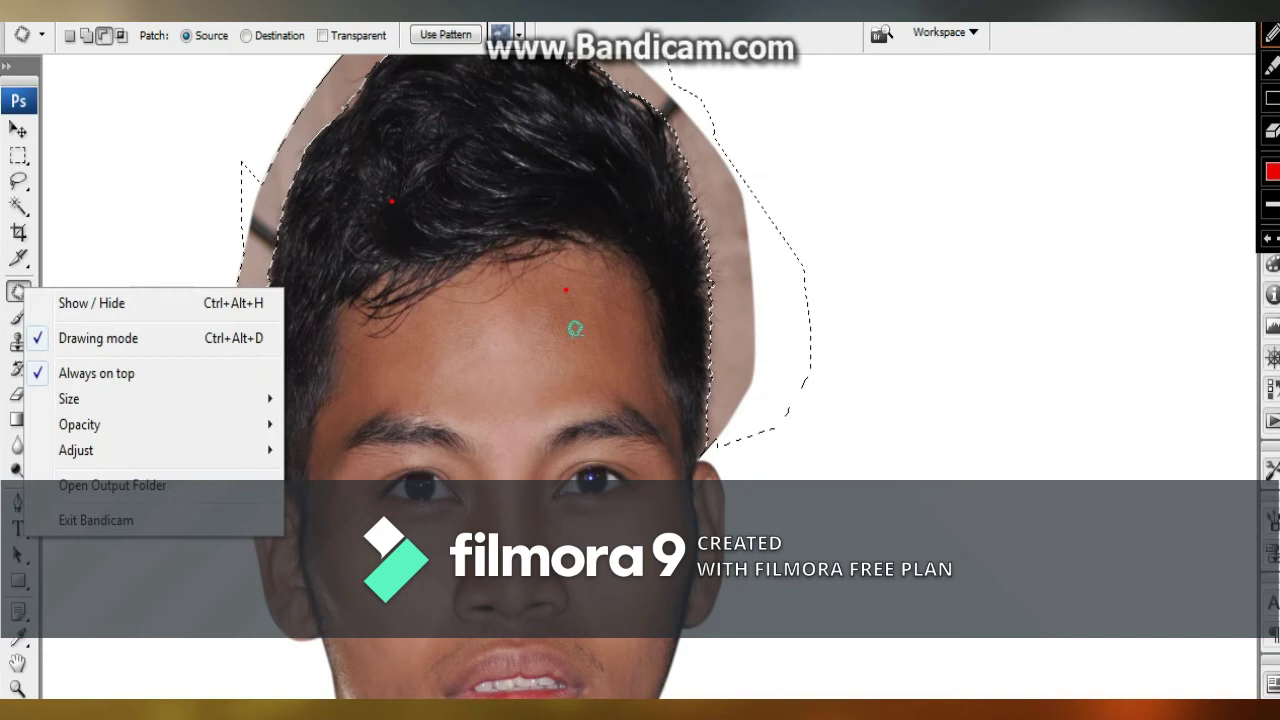
key(Escape)
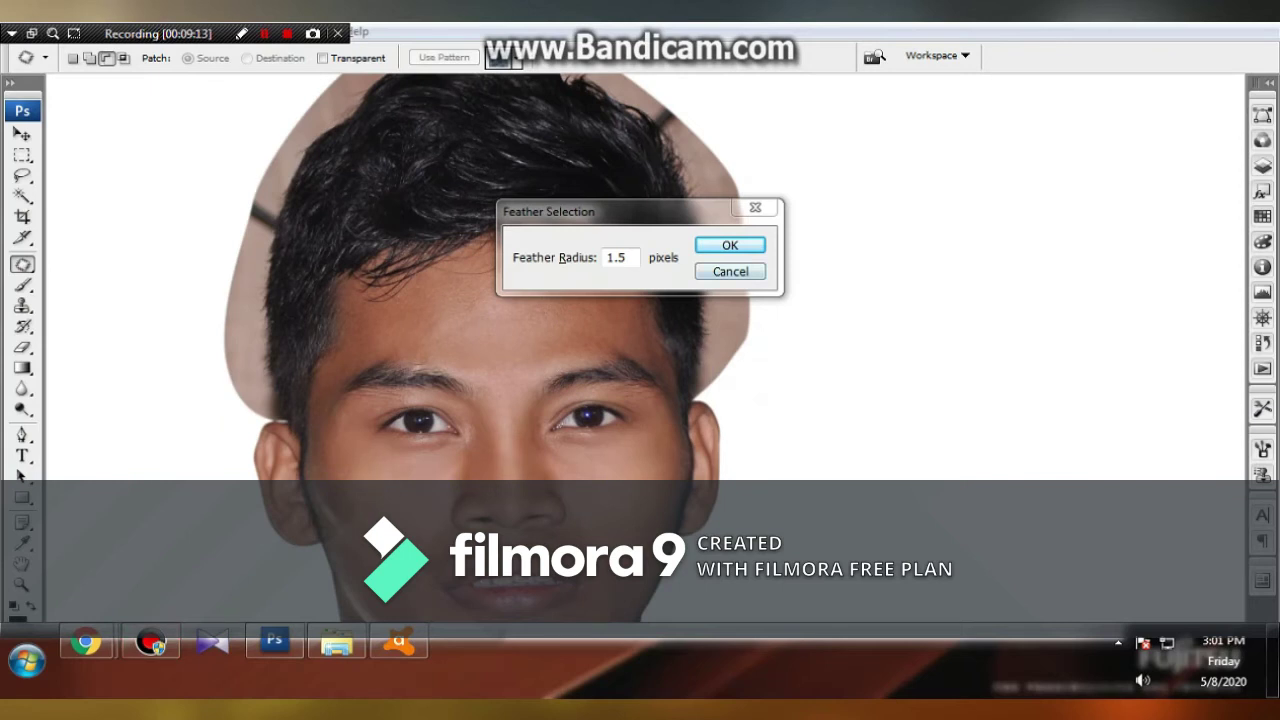
click(729, 272)
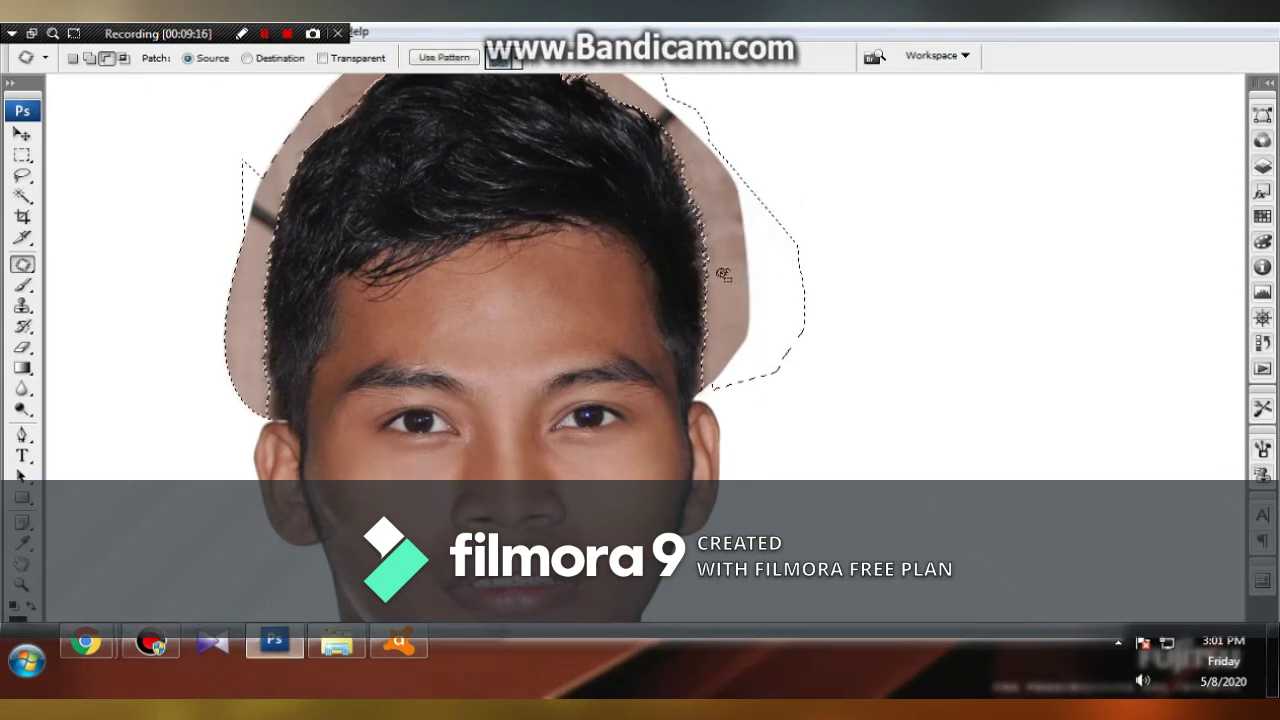
Delete the selected background strips around the hair with a 2-pixel feather and clear the selection.
key(ctrl+minus)
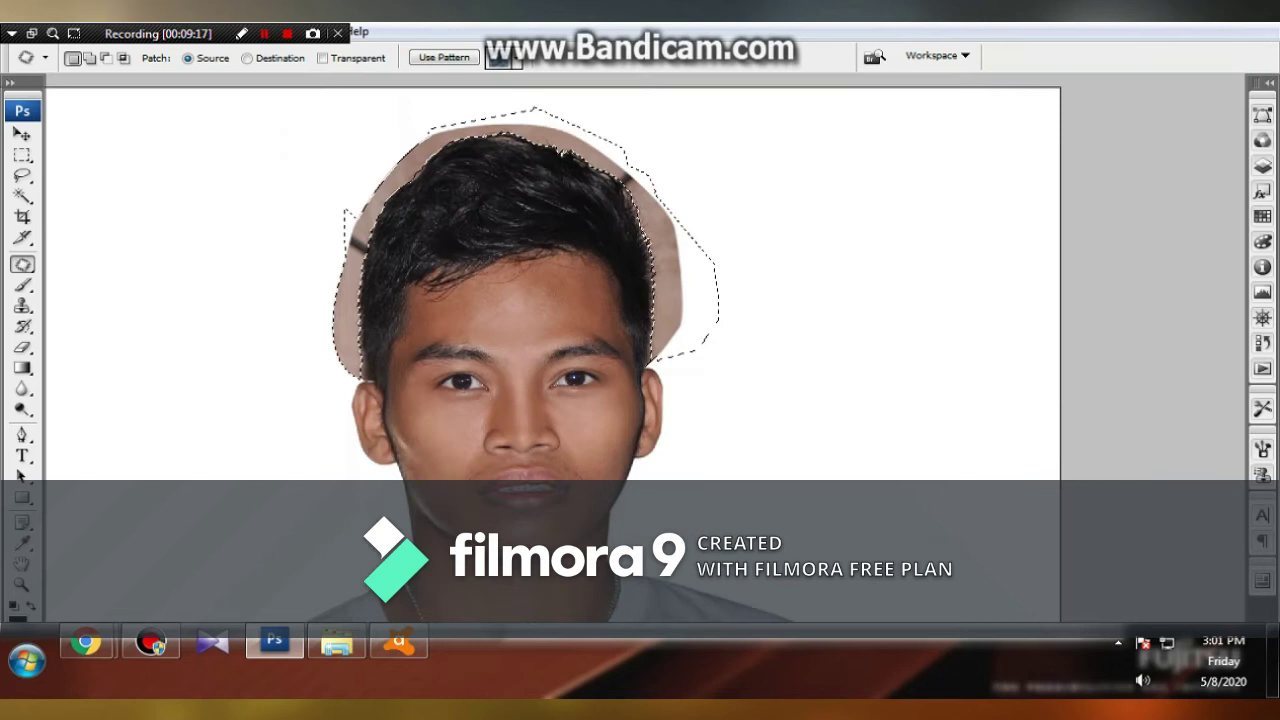
key(ctrl+plus)
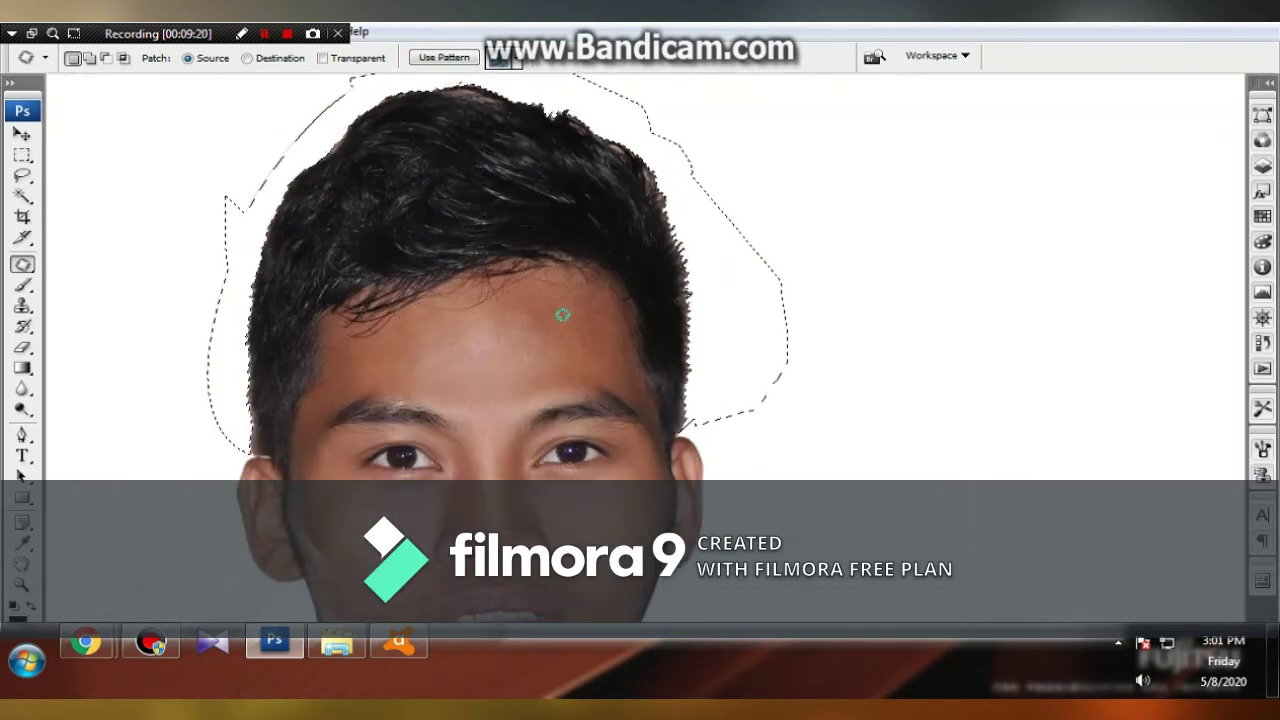
key(ctrl+alt+d)
text(2)
key(Return)
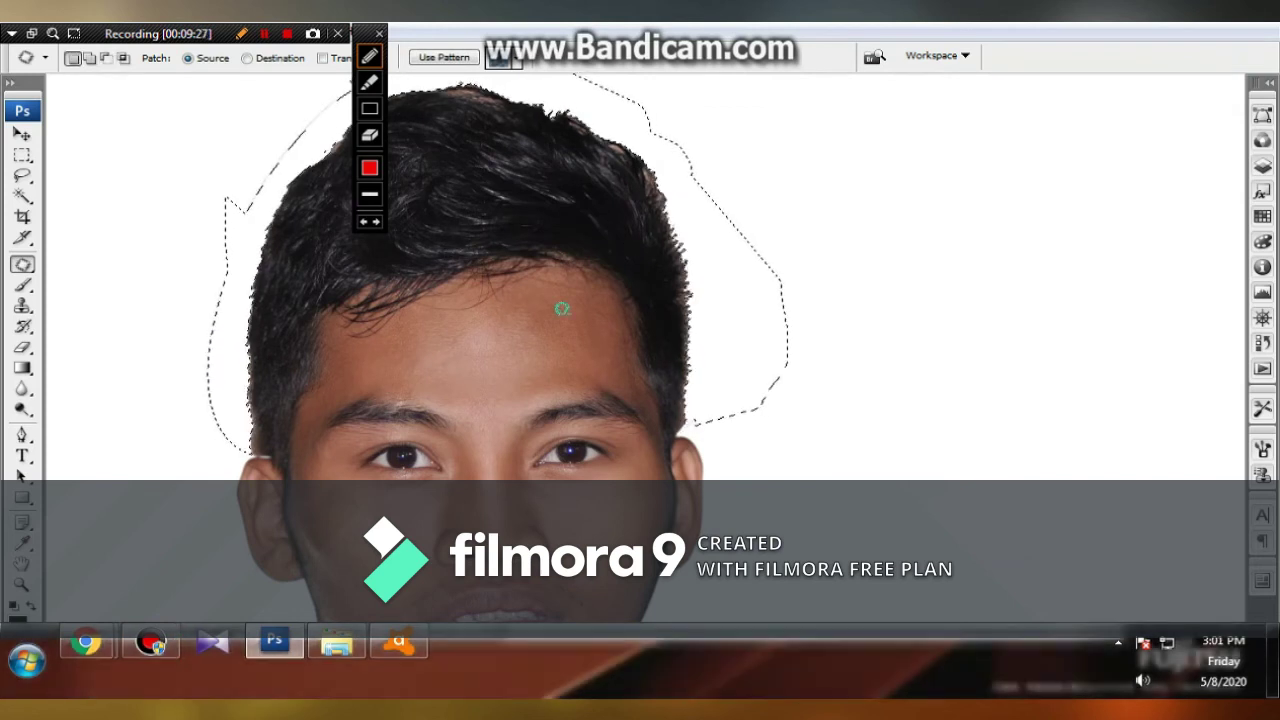
click(379, 33)
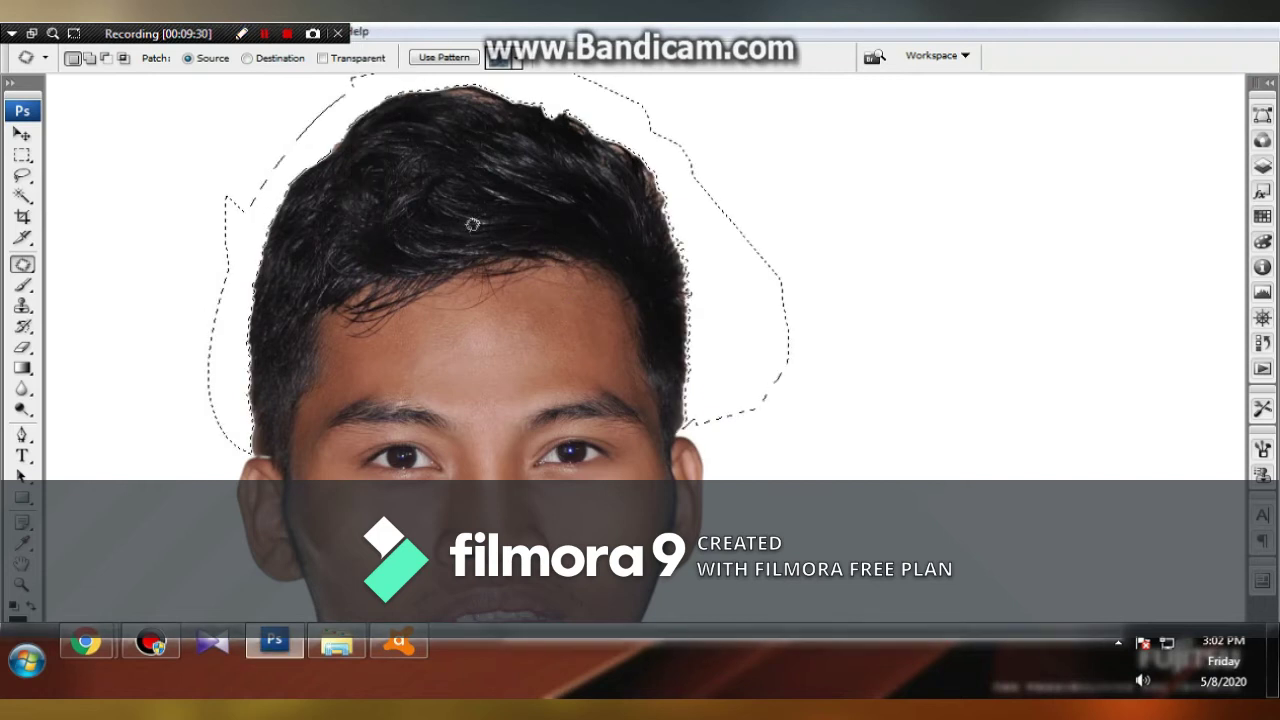
drag(471, 221, 488, 287)
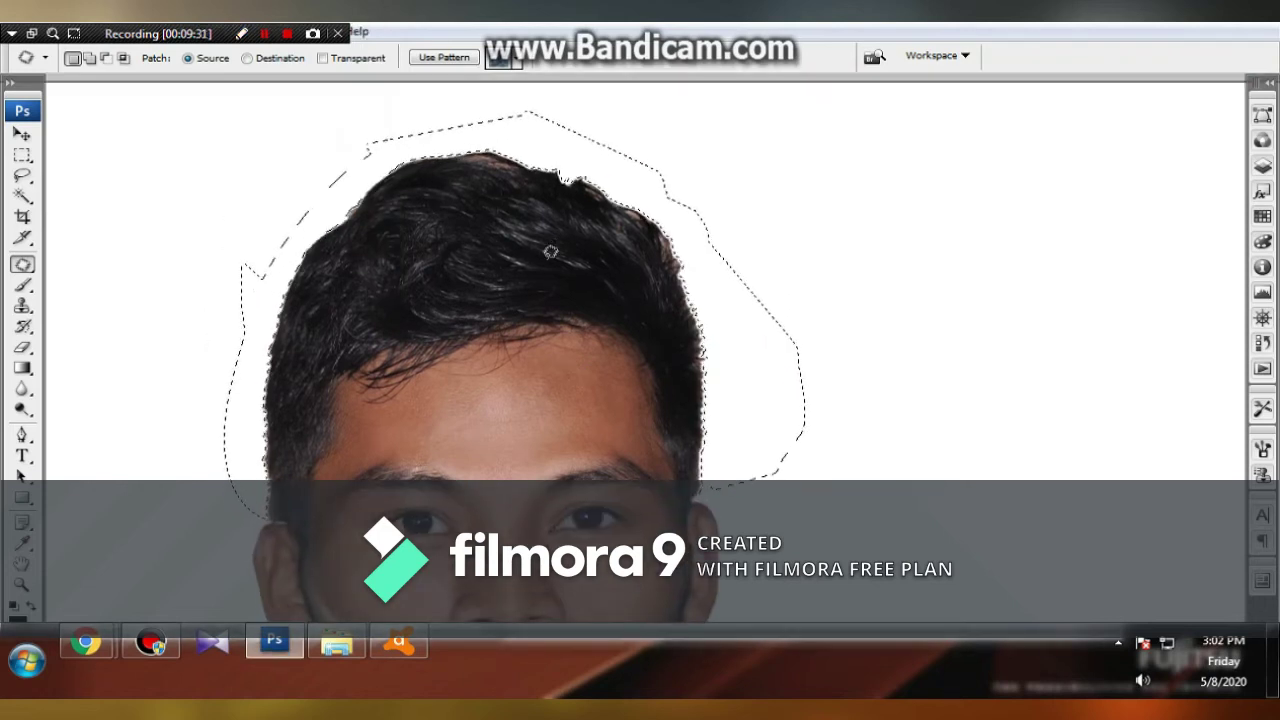
key(ctrl+d)
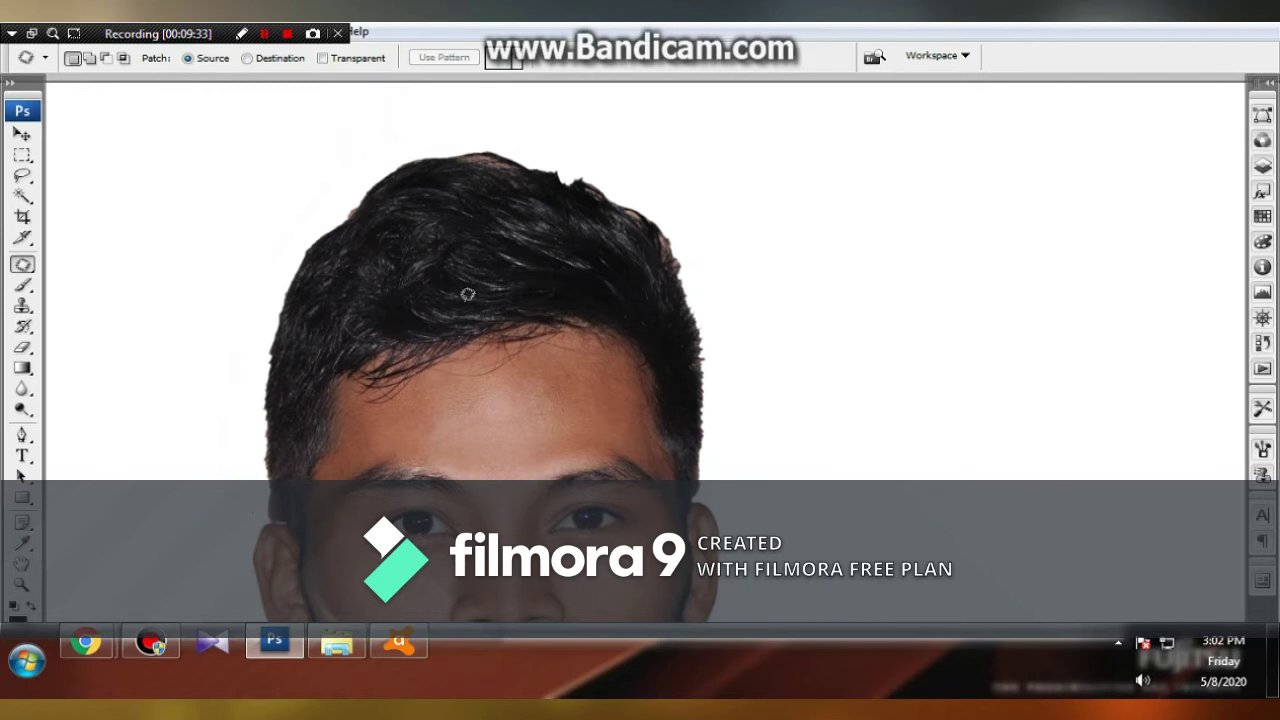
Set up the Eraser with a small brush of 30 and 87% opacity for cleaning the hair edge.
click(22, 347)
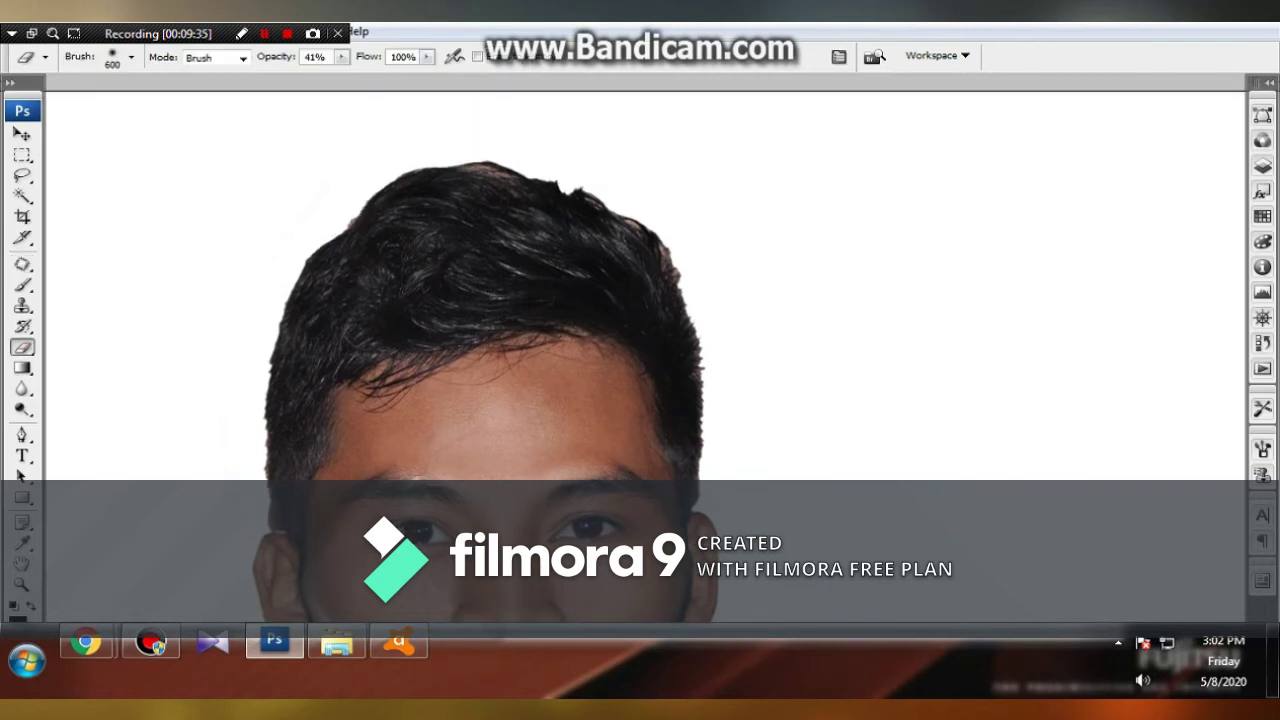
key(bracketleft)
key(bracketleft)
key(bracketleft)
key(bracketleft)
key(bracketleft)
key(bracketleft)
key(bracketleft)
key(bracketleft)
key(bracketleft)
key(bracketleft)
key(bracketleft)
key(bracketleft)
key(bracketleft)
key(bracketleft)
key(bracketleft)
click(341, 57)
drag(342, 75, 381, 75)
click(586, 181)
scroll(550, 205, up, 1)
key(bracketleft)
key(bracketleft)
key(bracketleft)
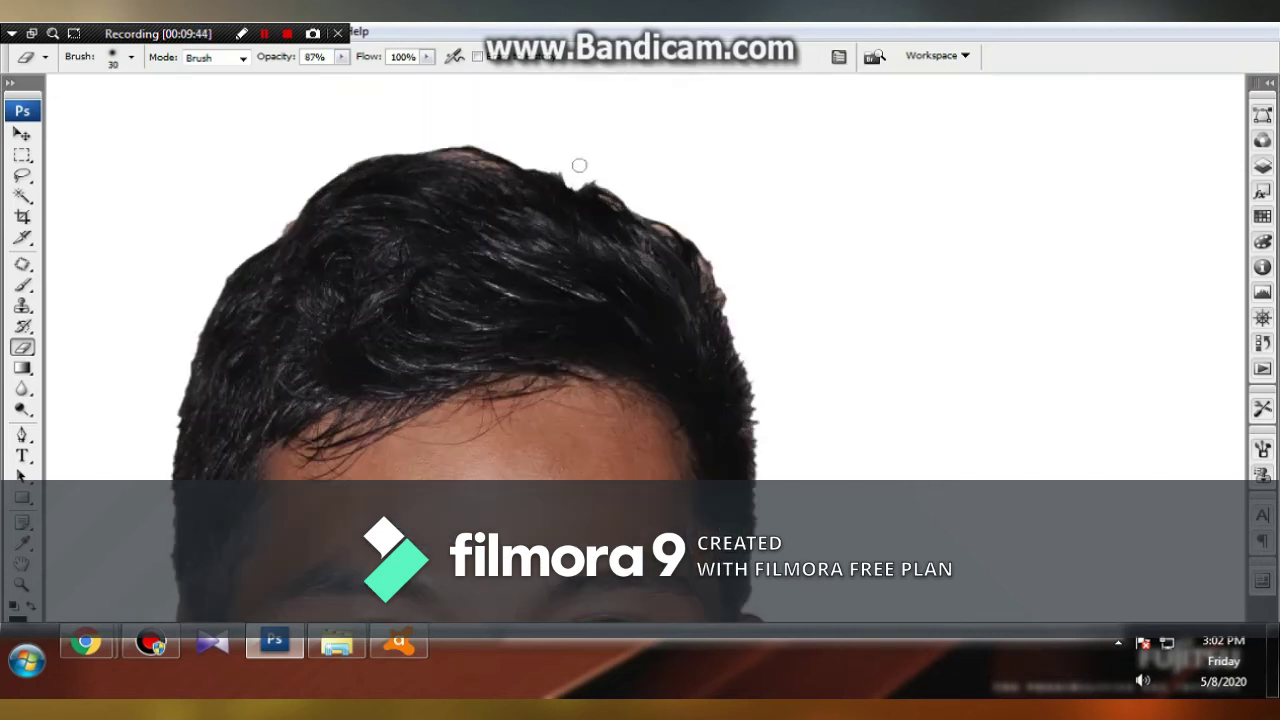
Erase the remaining background fringe along the hair outline down to both ears, using an Eraser brush of 20.
drag(578, 174, 613, 179)
drag(719, 244, 681, 174)
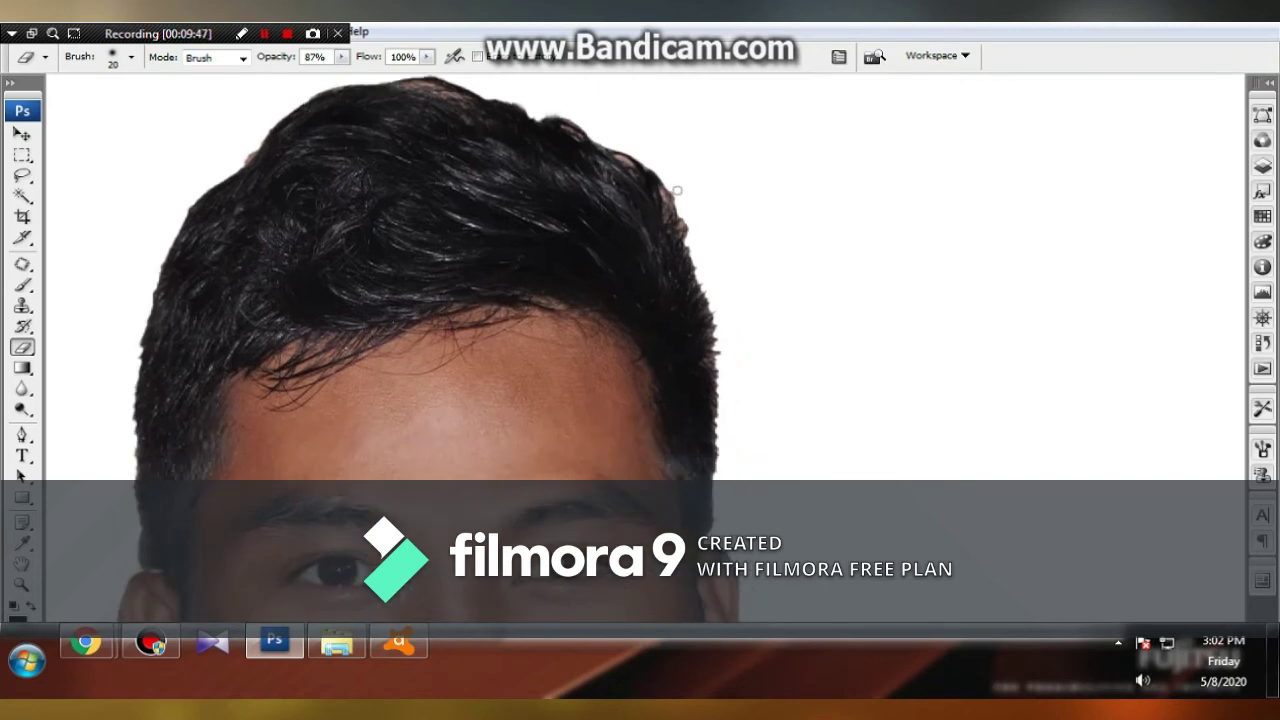
drag(691, 252, 739, 165)
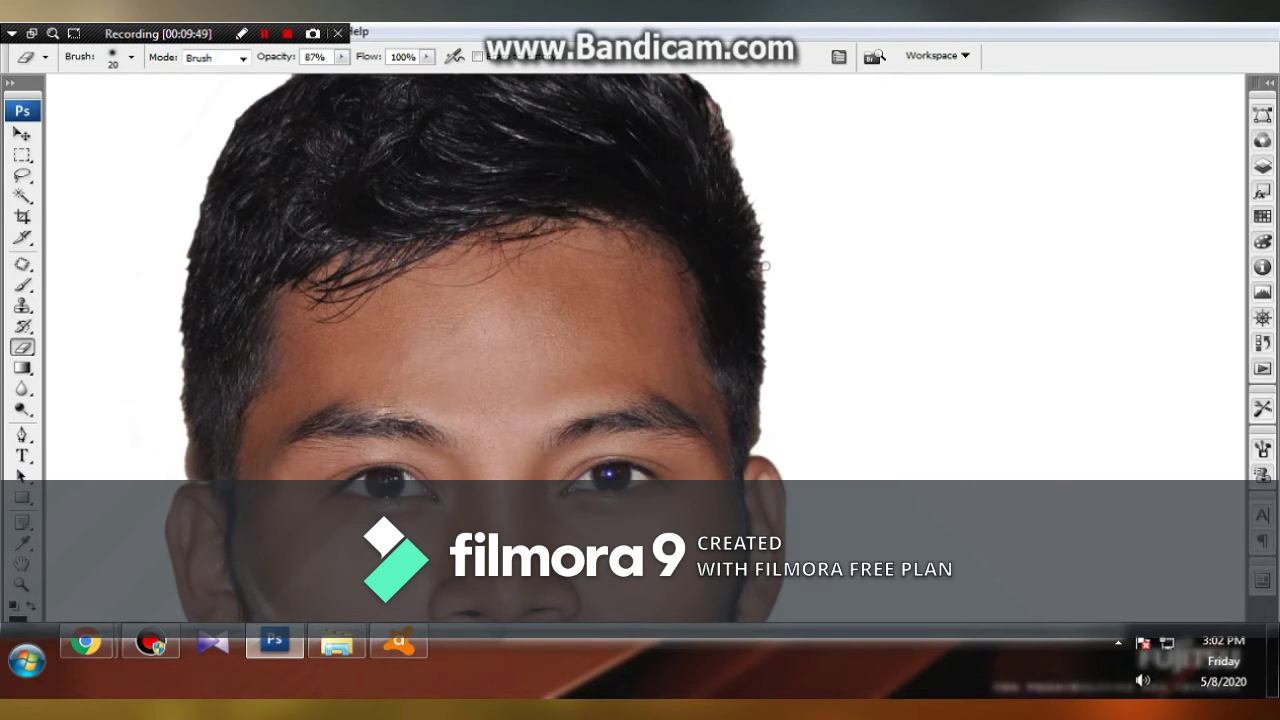
scroll(770, 300, down, 5)
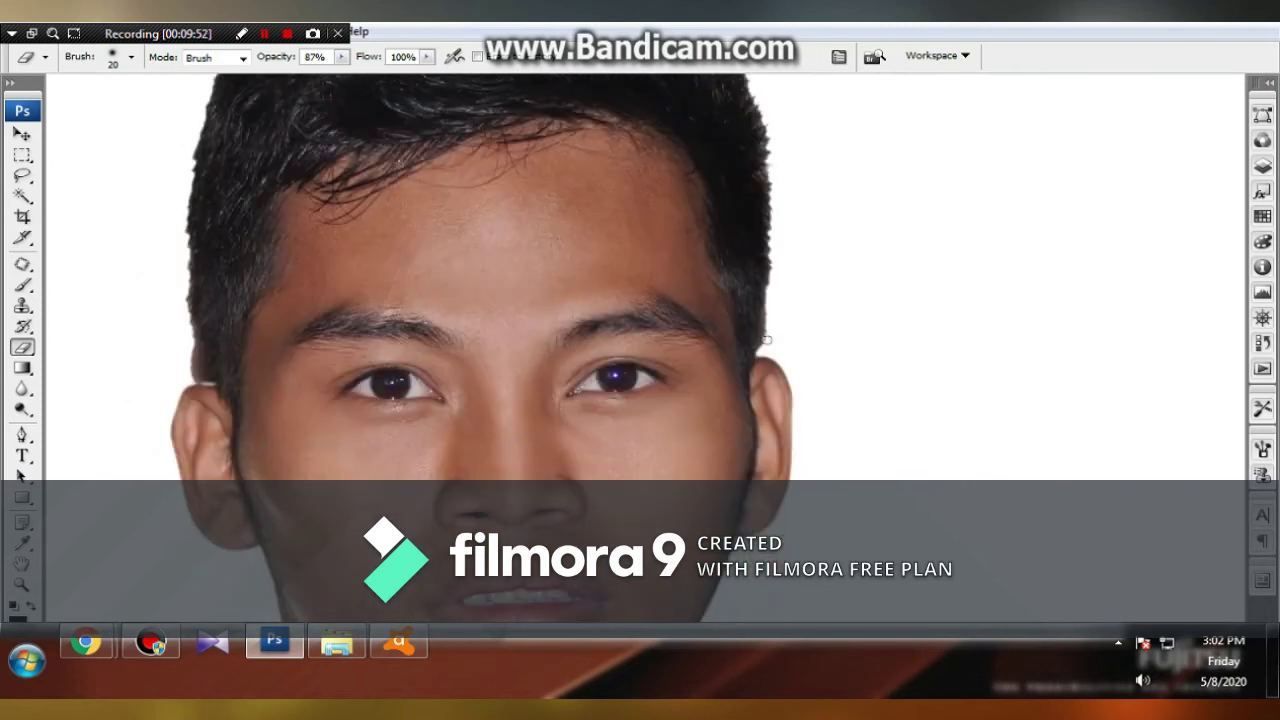
mouse_move(143, 345)
mouse_down()
mouse_move(416, 318)
mouse_move(473, 349)
mouse_up()
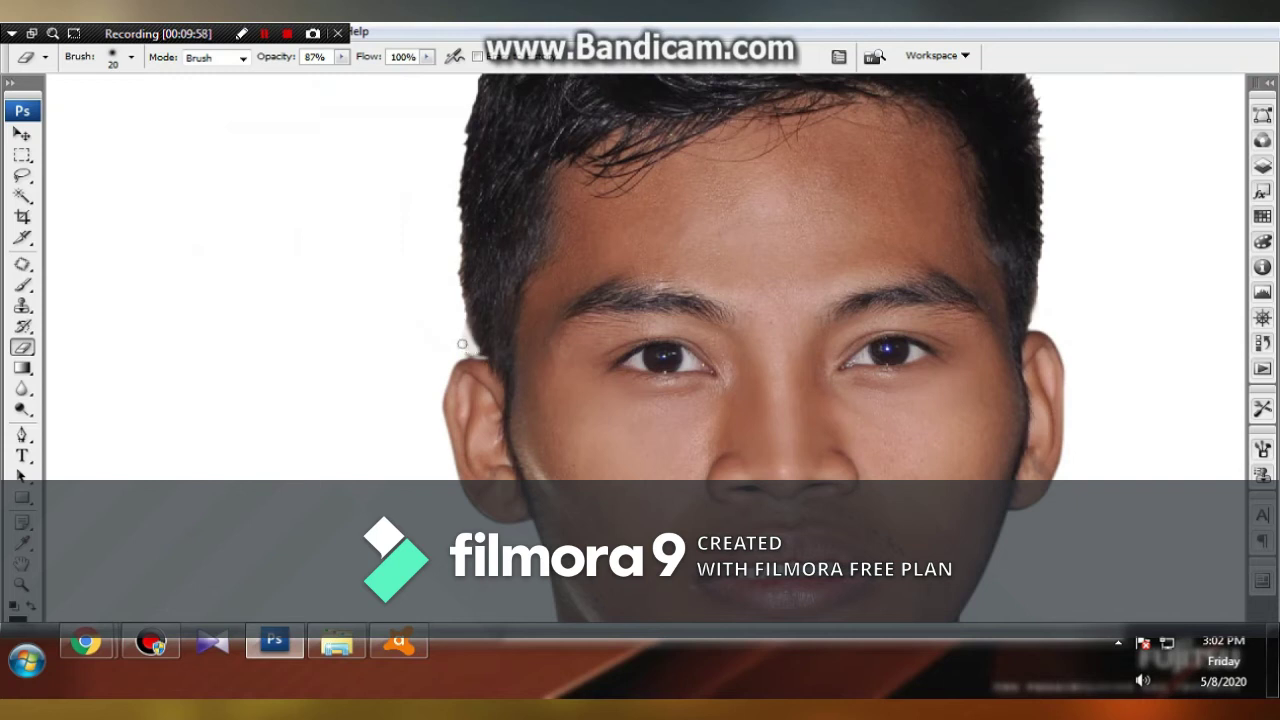
drag(472, 352, 466, 332)
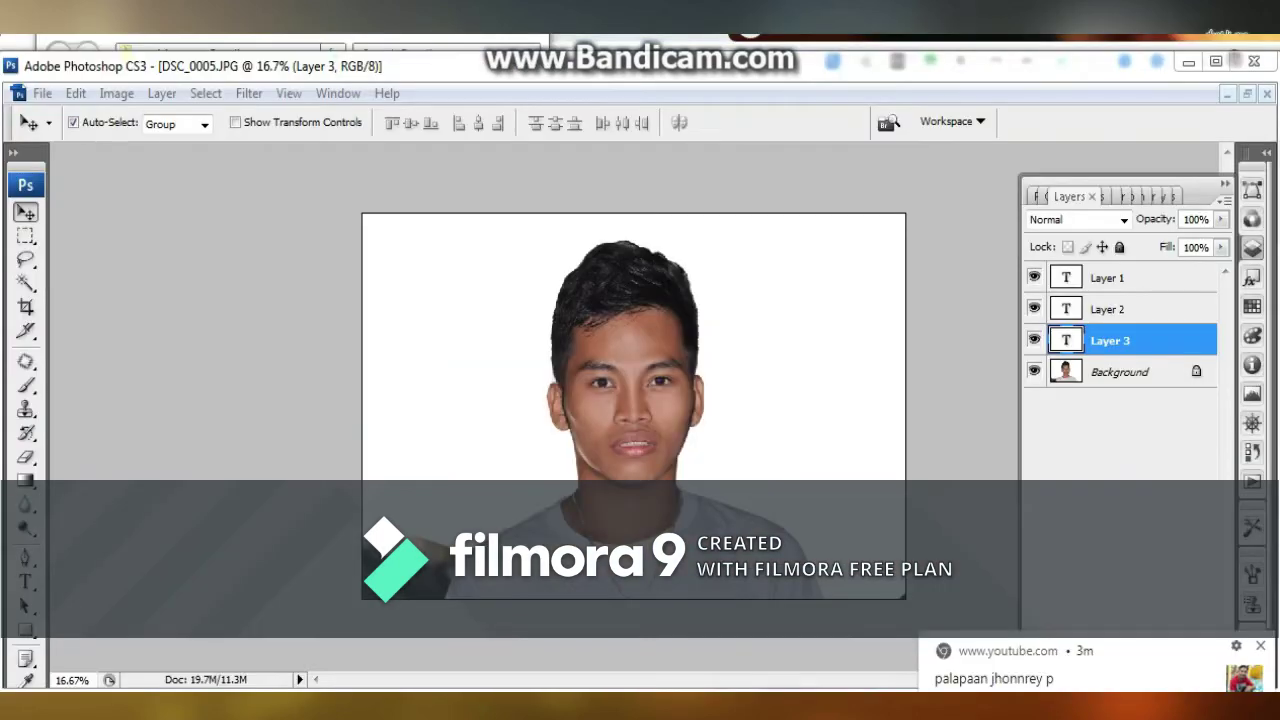
Crop the photo around the head and shoulders to 2 in by 2 in at 300 pixels/inch.
key(c)
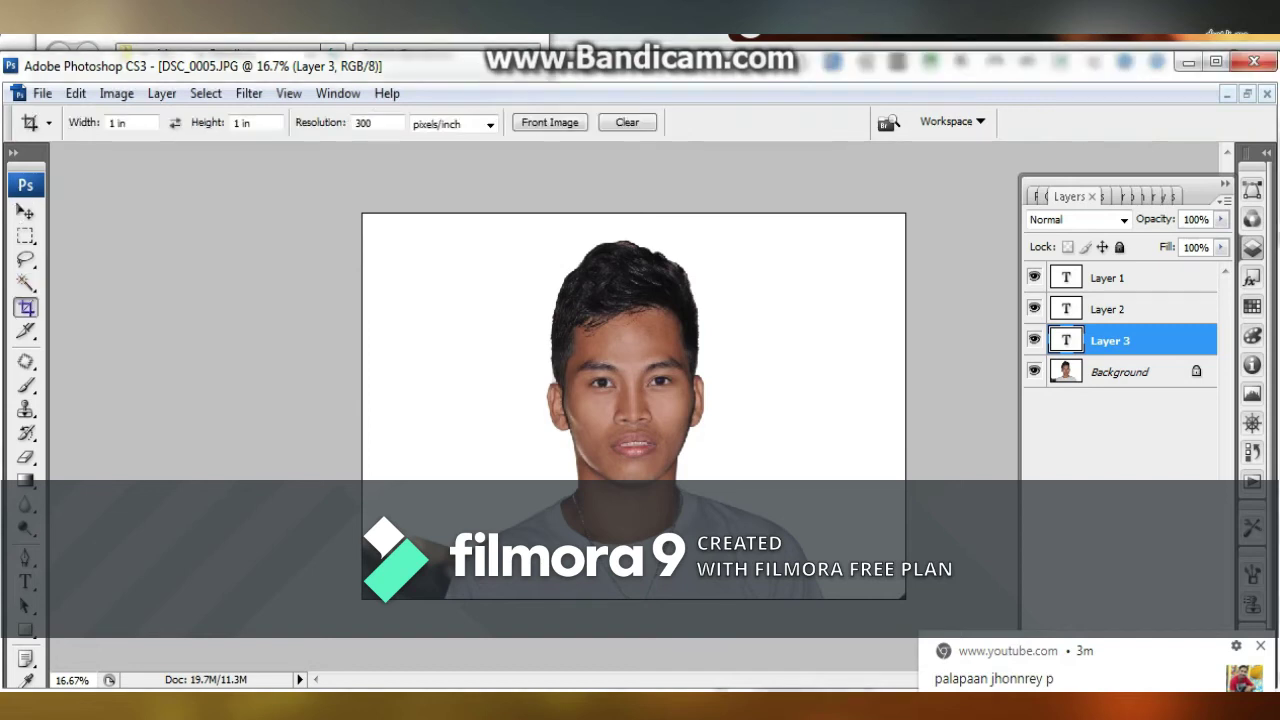
drag(128, 123, 108, 123)
text(2)
key(Tab)
drag(635, 434, 750, 537)
drag(690, 470, 718, 475)
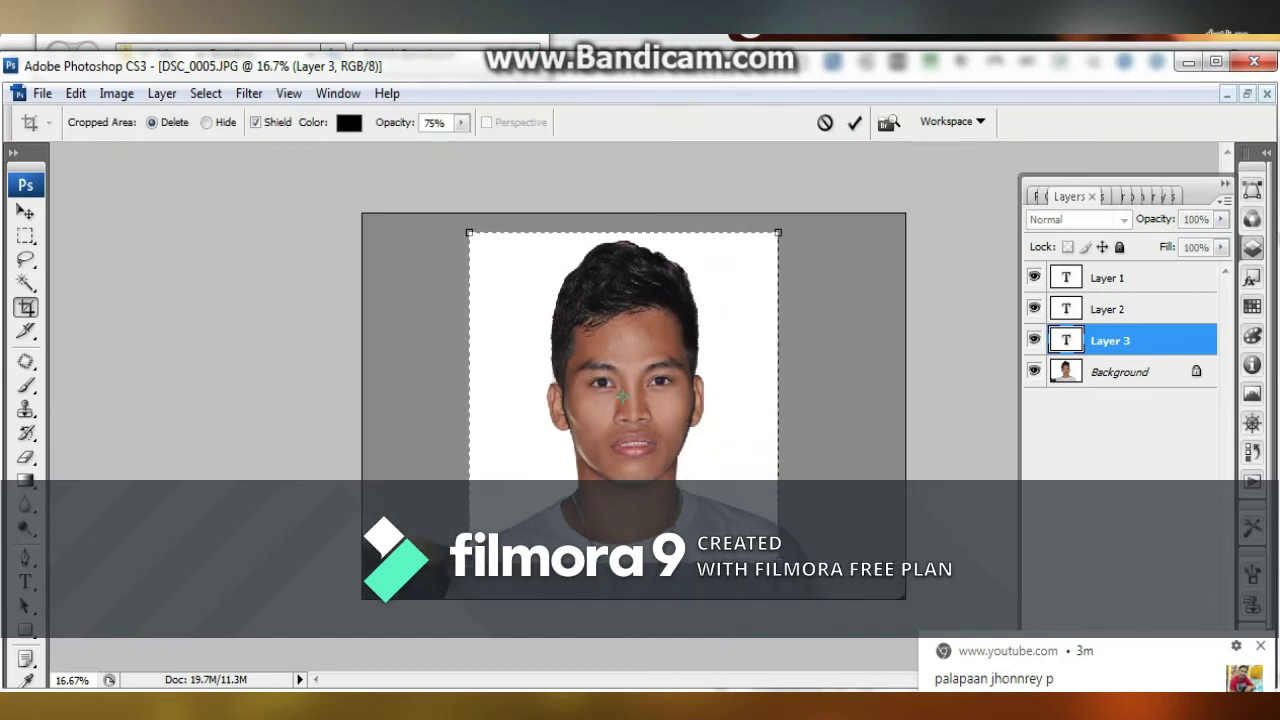
drag(778, 562, 784, 568)
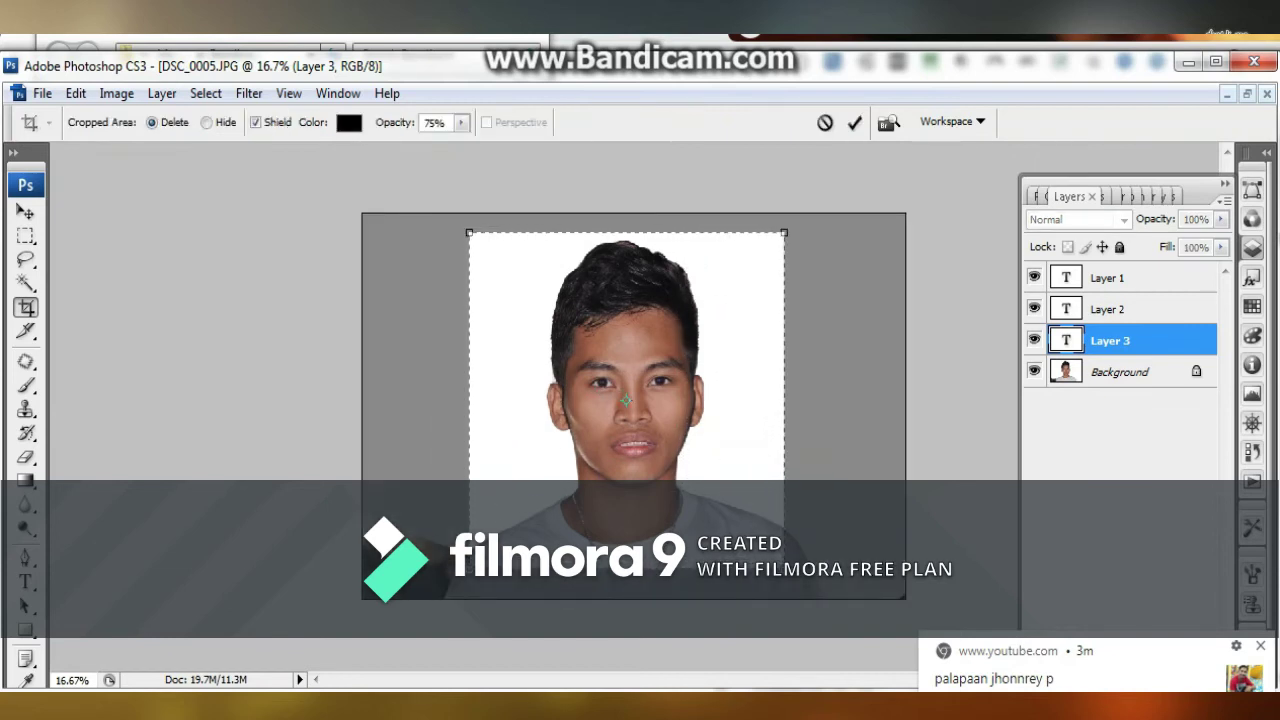
key(Return)
Select the whole cropped picture and try to copy it with Layer 3 active.
key(ctrl+plus)
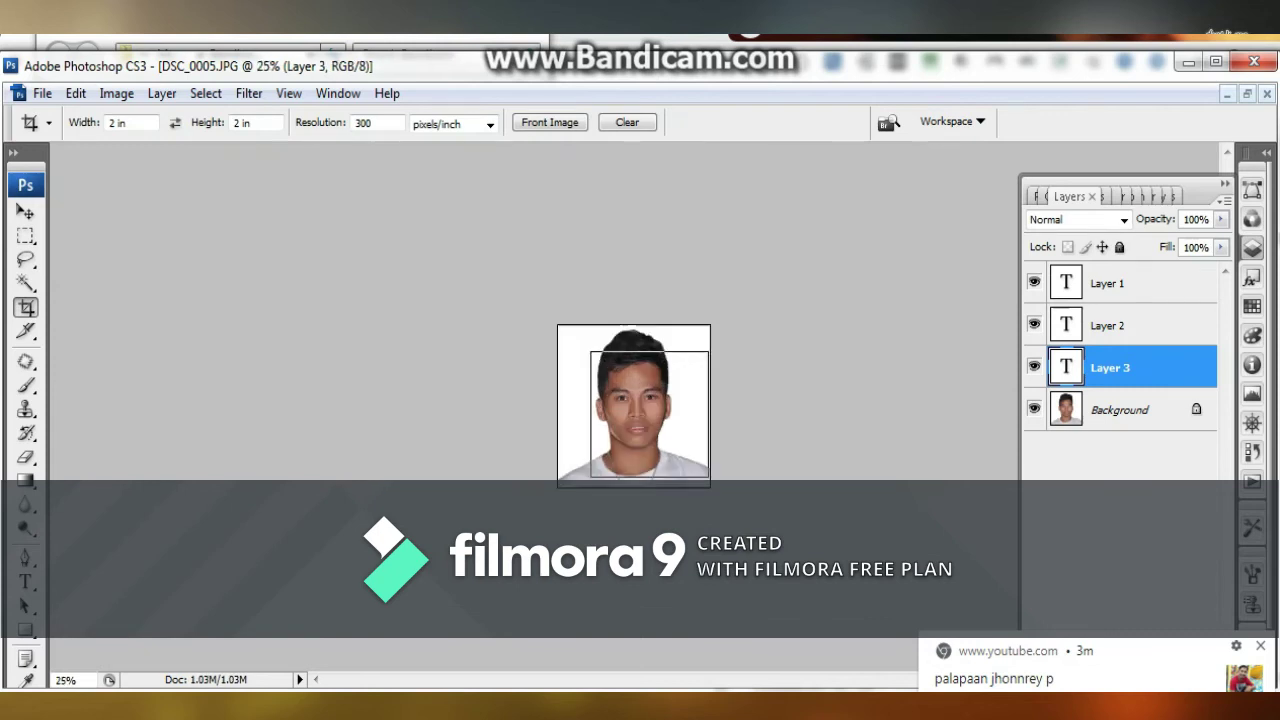
key(ctrl+plus)
key(ctrl+plus)
click(26, 236)
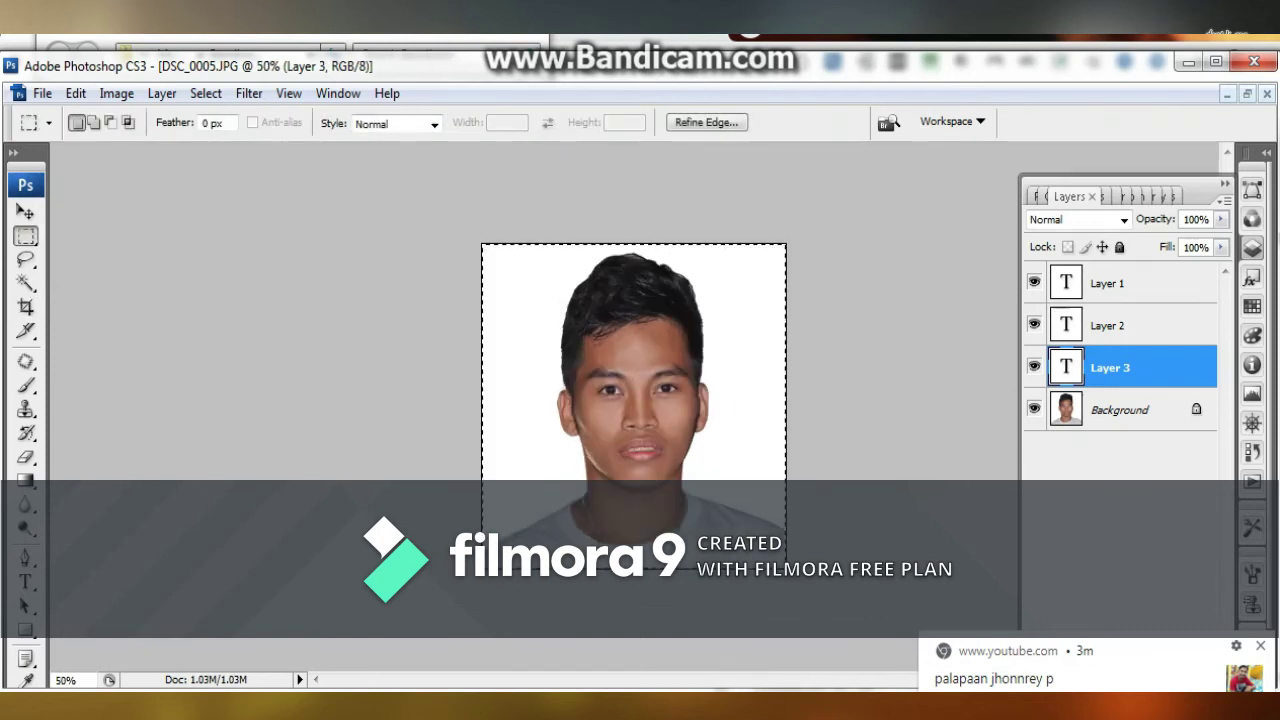
key(ctrl+c)
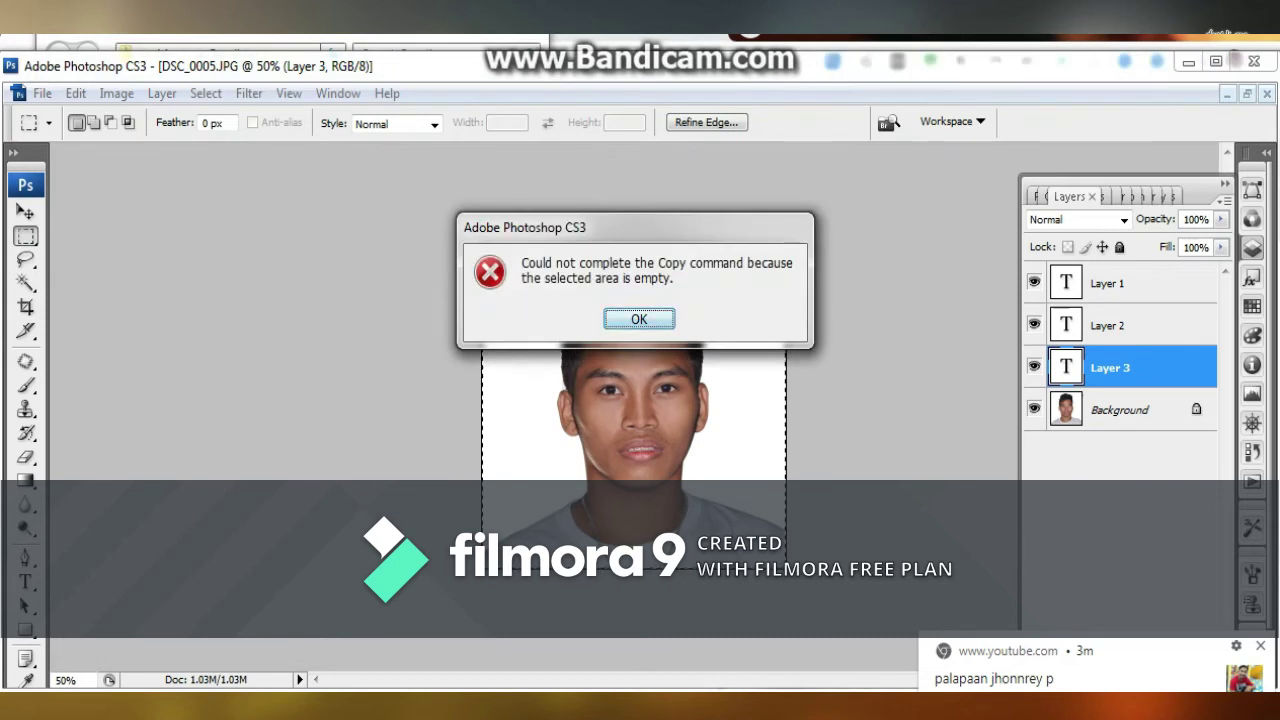
key(Return)
Make the Background layer active and deselect the picture.
click(1120, 410)
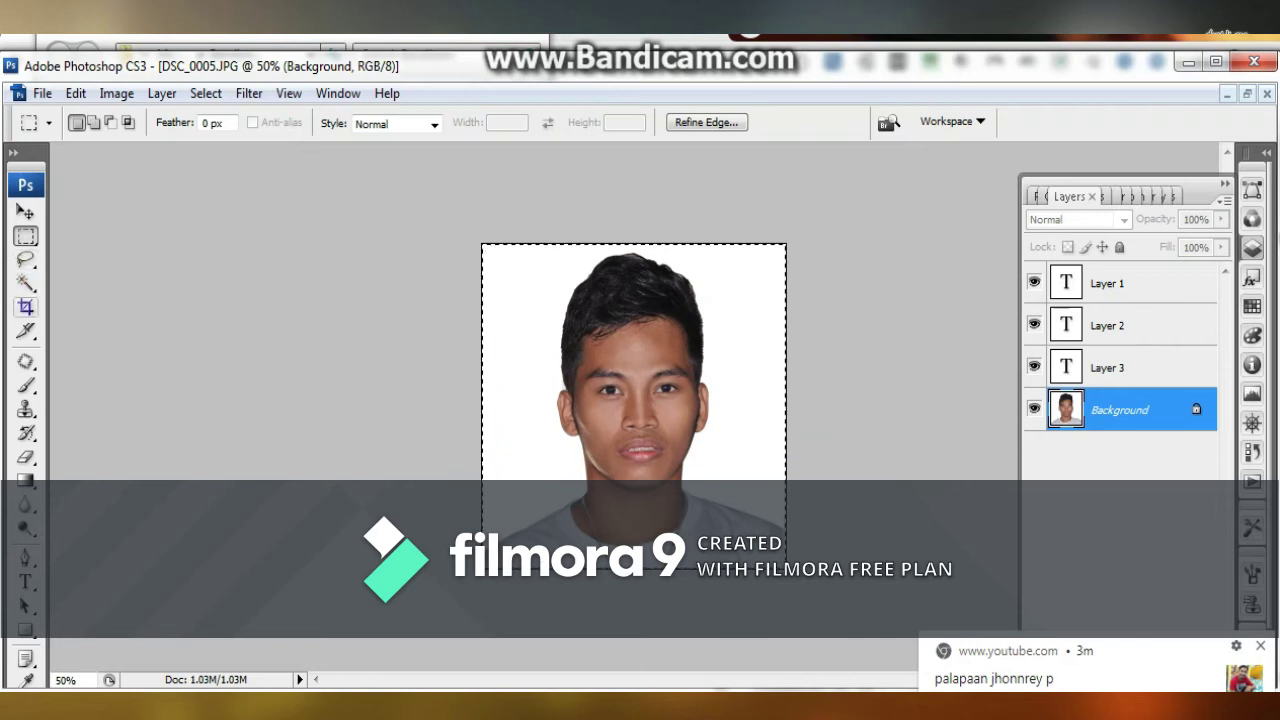
key(ctrl+d)
Write a red 24 pt "Ctrl C" text note across the face in the portrait.
click(26, 582)
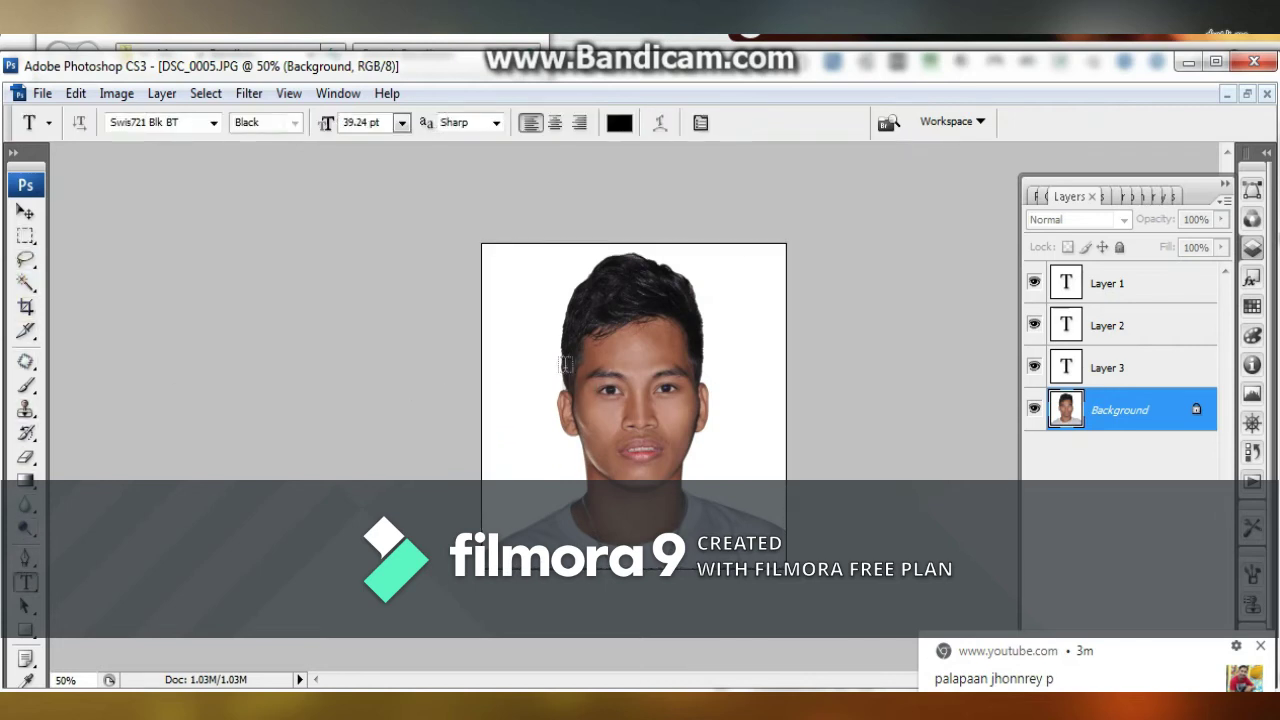
click(534, 395)
click(401, 122)
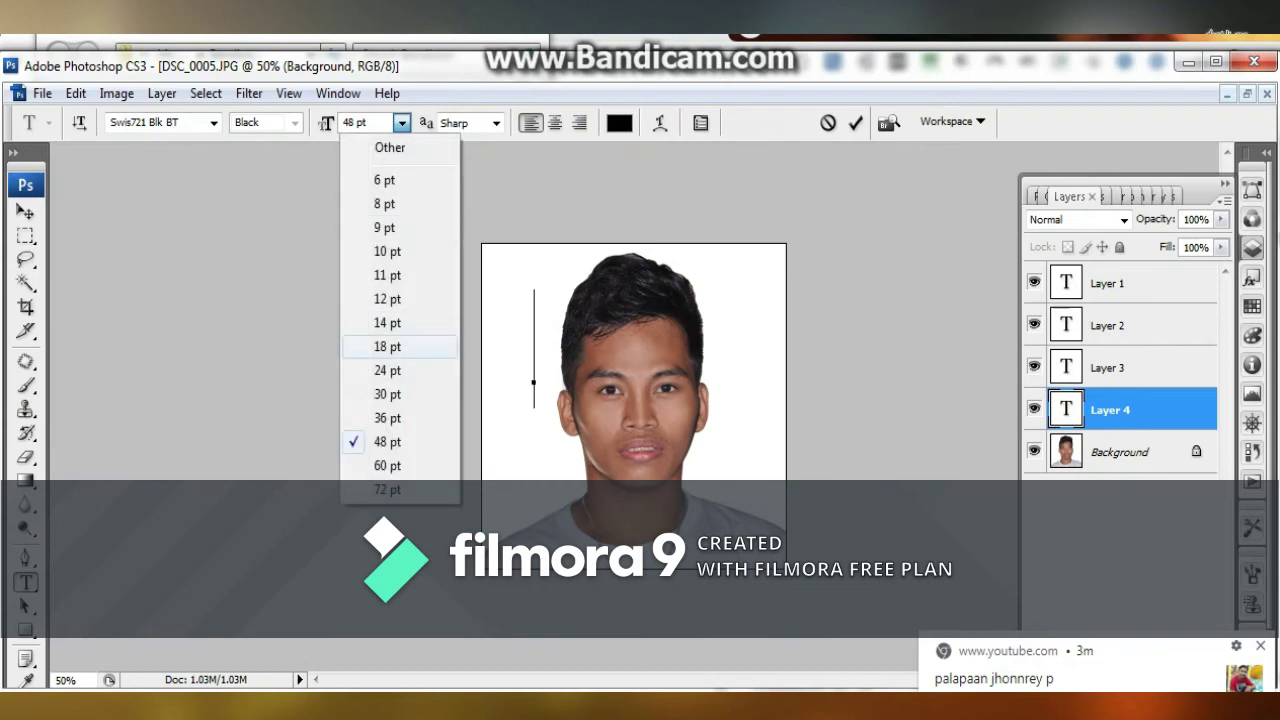
click(386, 369)
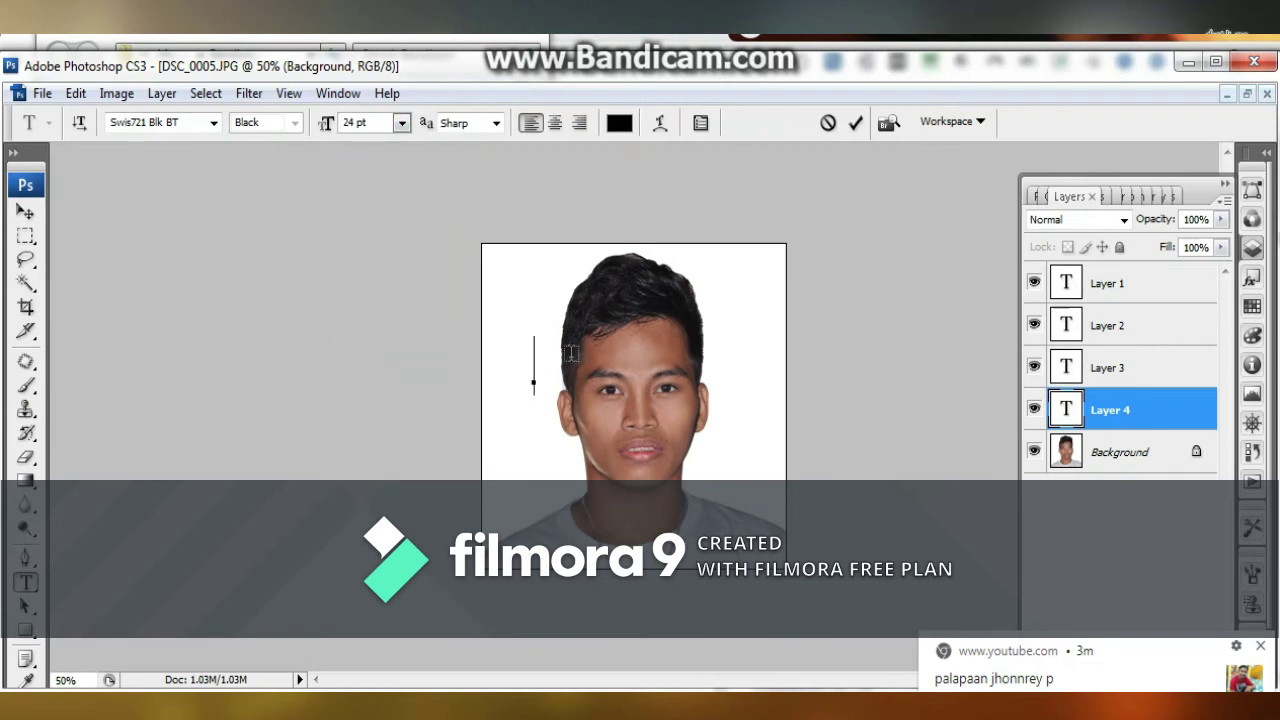
text(ctrl)
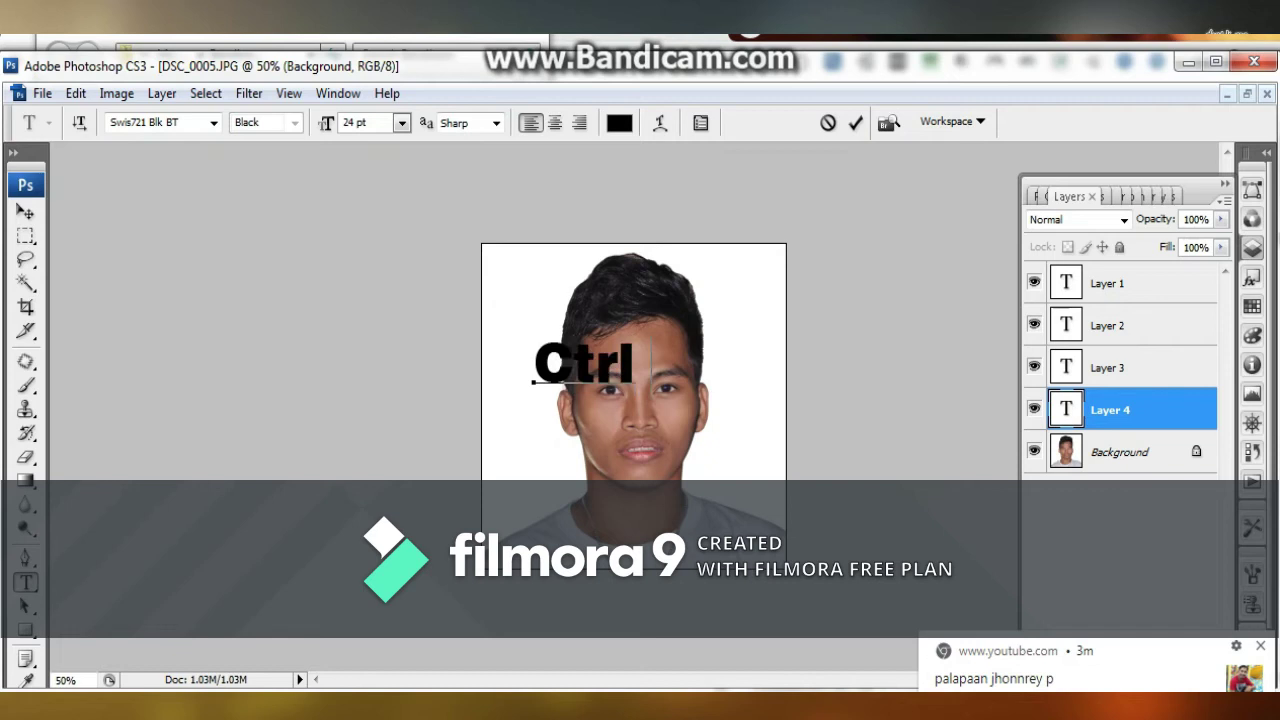
text( C)
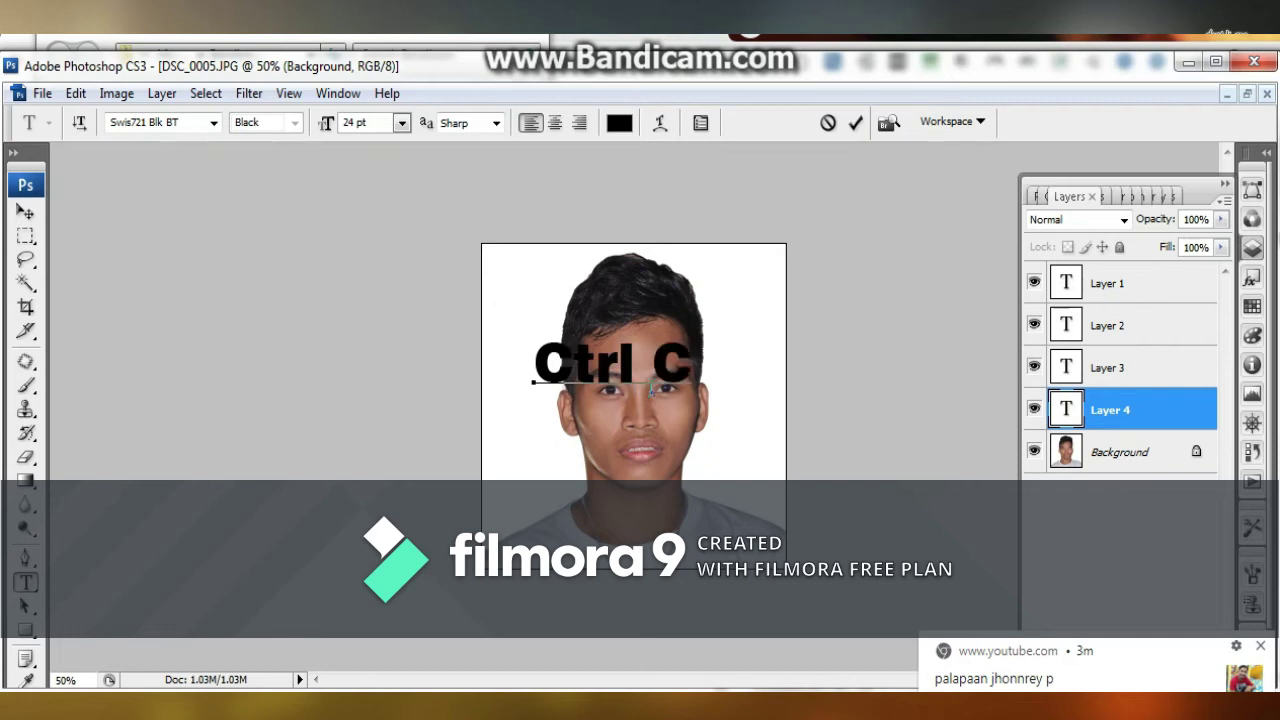
mouse_move(614, 364)
mouse_down()
mouse_move(622, 351)
mouse_move(622, 376)
mouse_up()
click(619, 123)
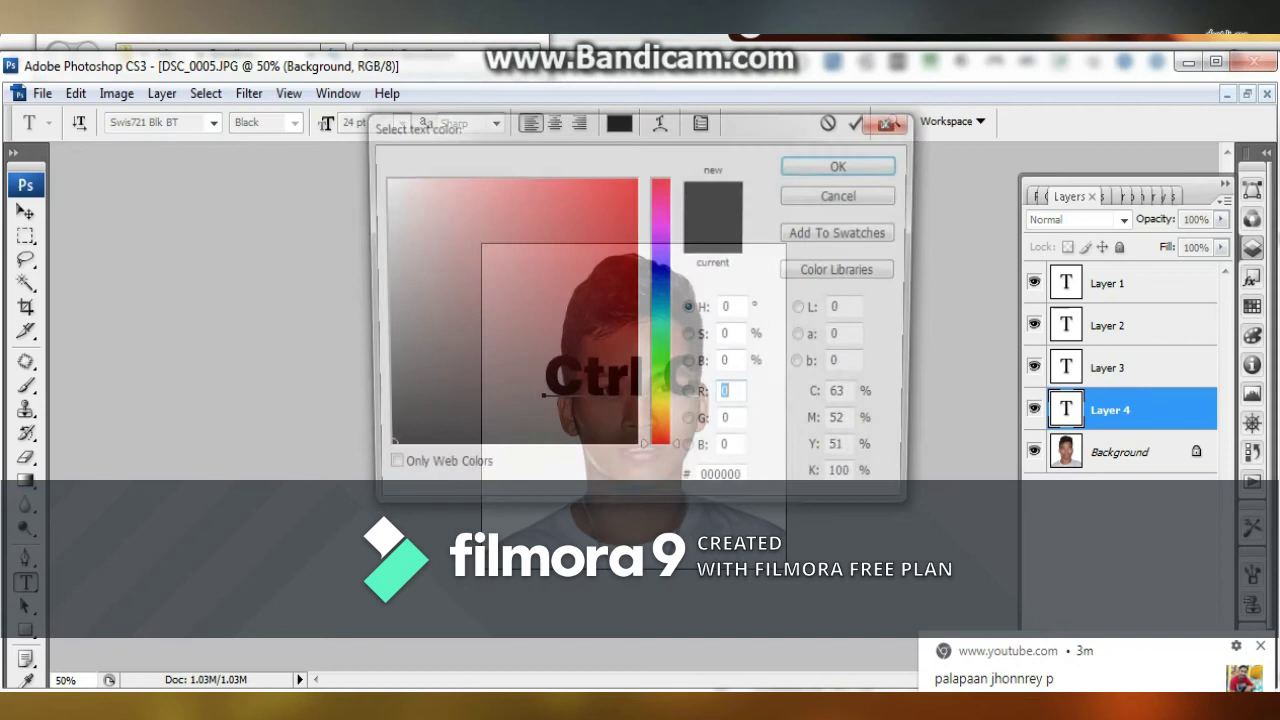
click(636, 179)
click(844, 164)
Move the "Ctrl C" note down to the collar and delete its text layer.
click(26, 212)
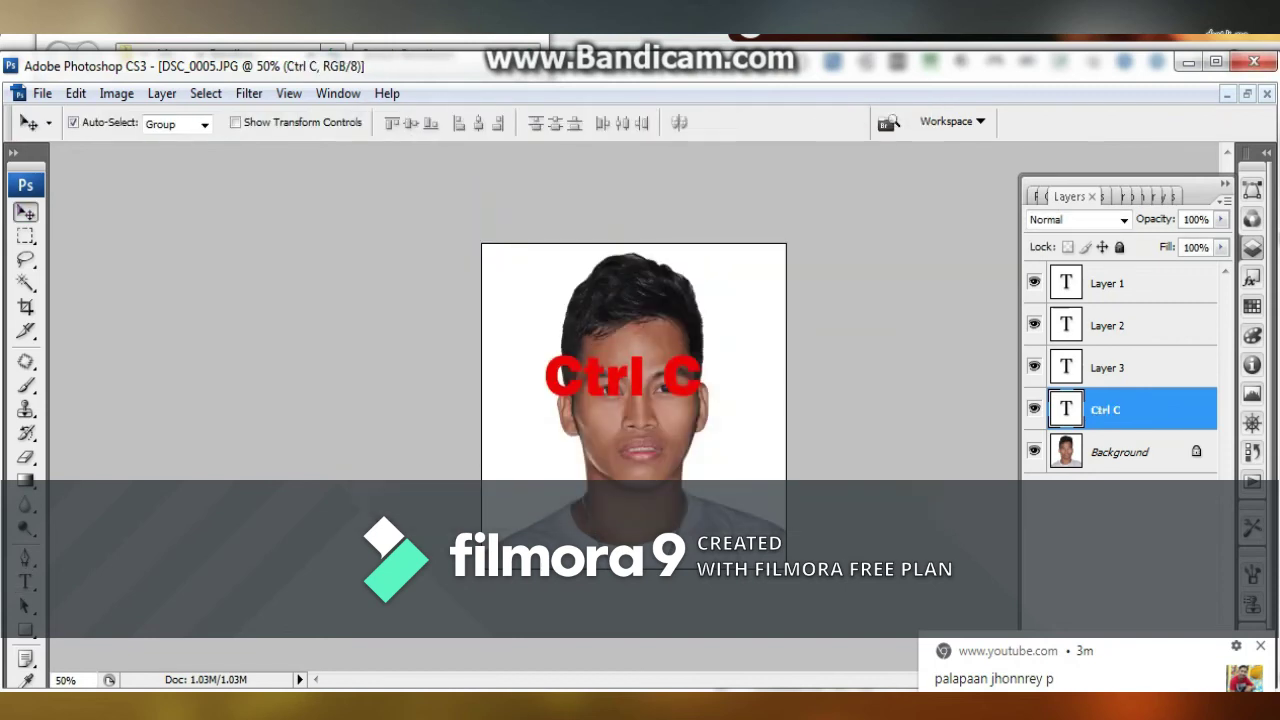
drag(623, 378, 635, 508)
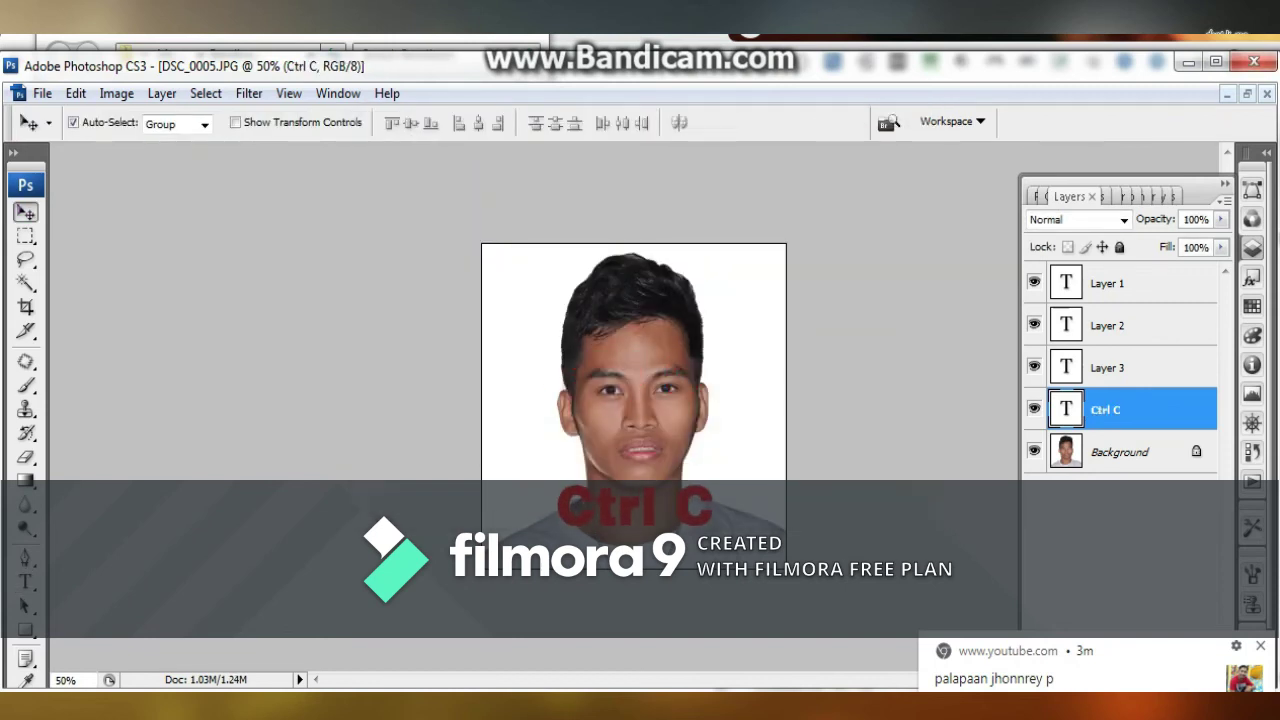
key(Delete)
Crop the whole picture to 1 in by 1 in at 300 pixels/inch.
key(ctrl+a)
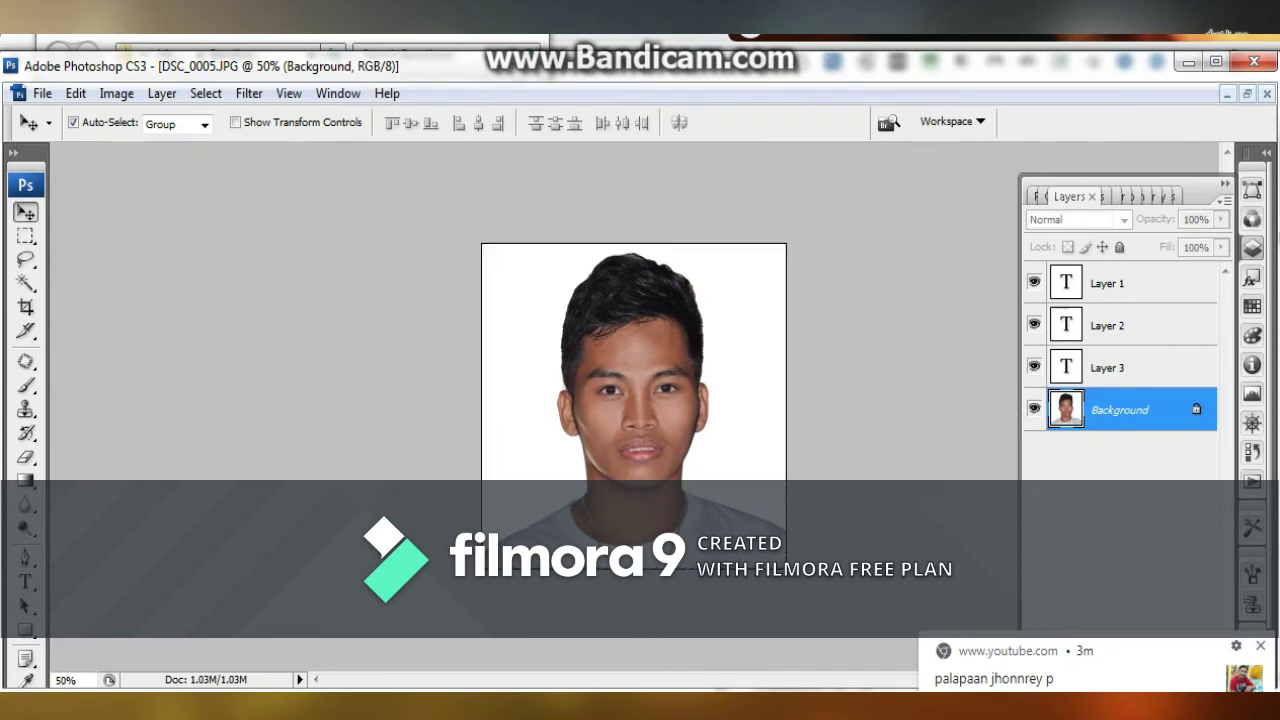
click(26, 307)
drag(133, 123, 107, 123)
text(1)
drag(259, 123, 232, 123)
text(1)
drag(482, 244, 786, 569)
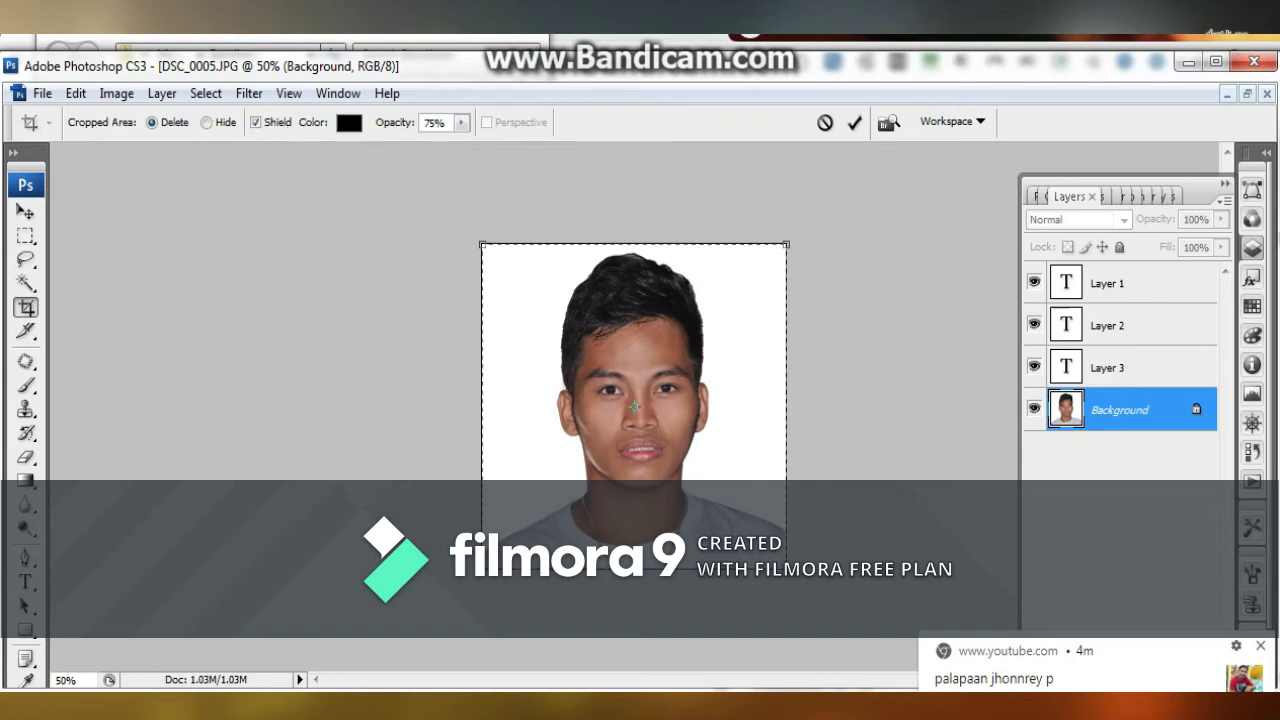
key(Return)
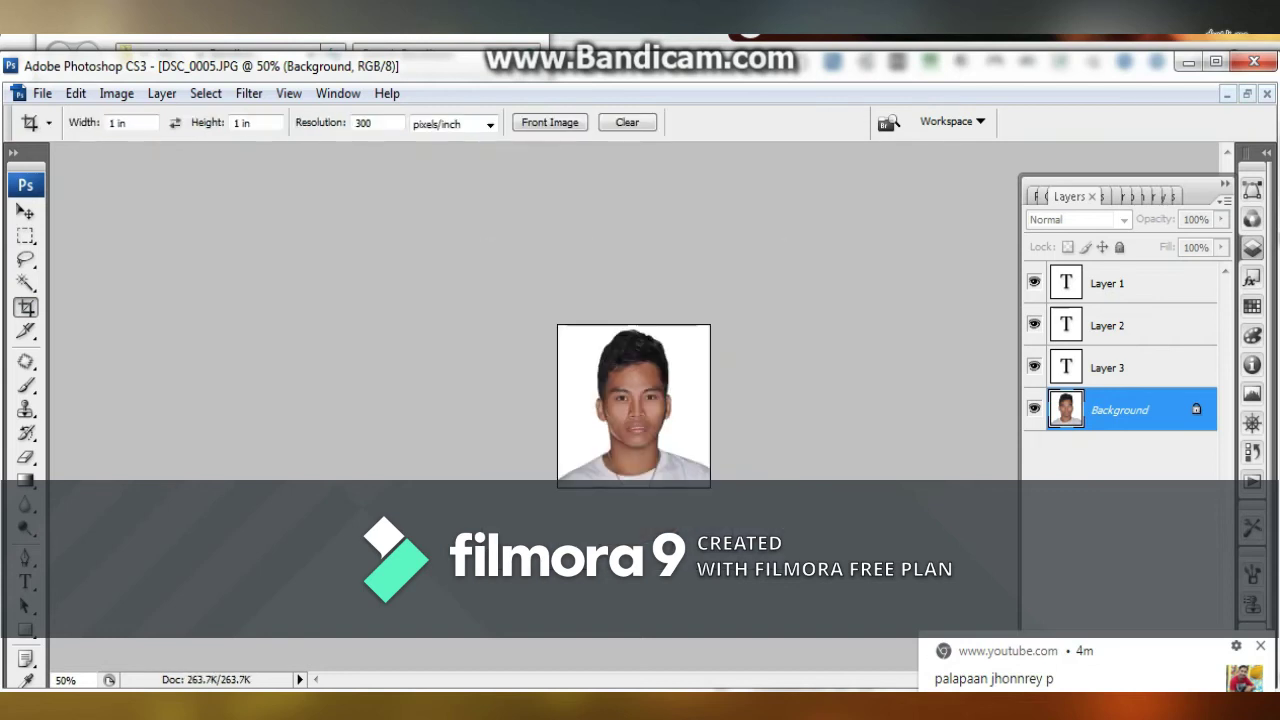
Select the entire picture and cut the portrait onto a new layer.
key(m)
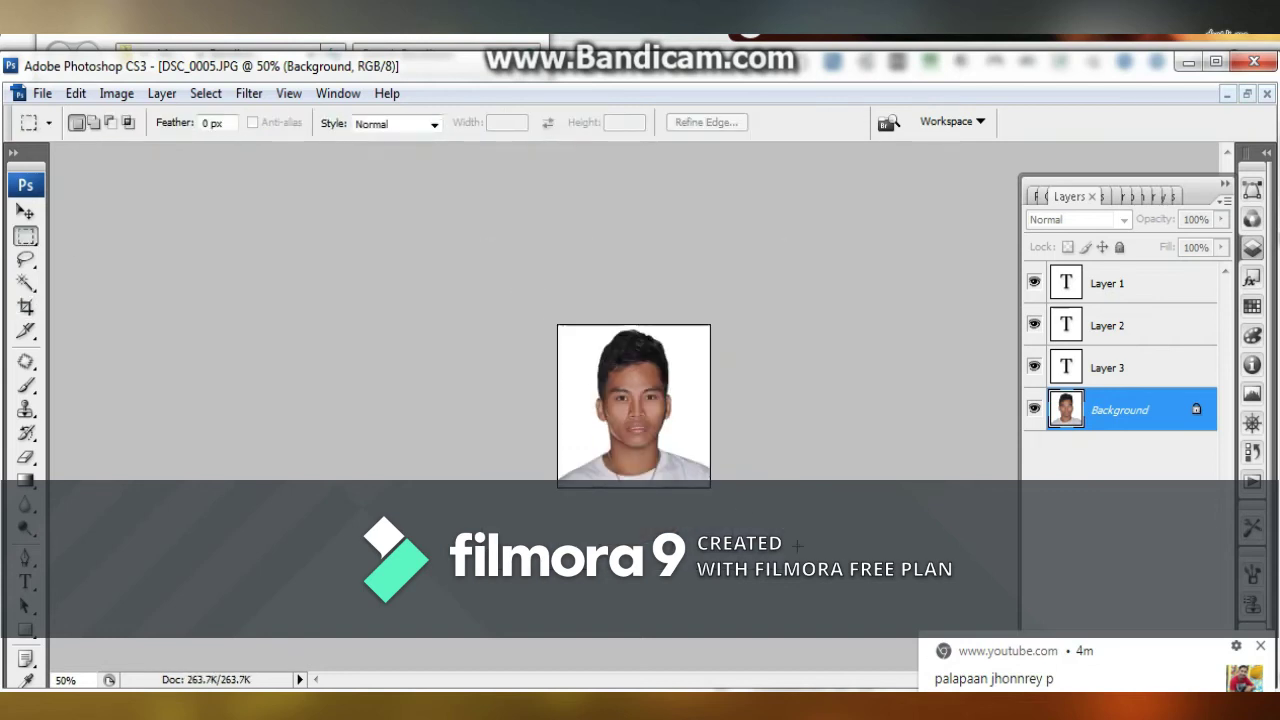
key(ctrl+a)
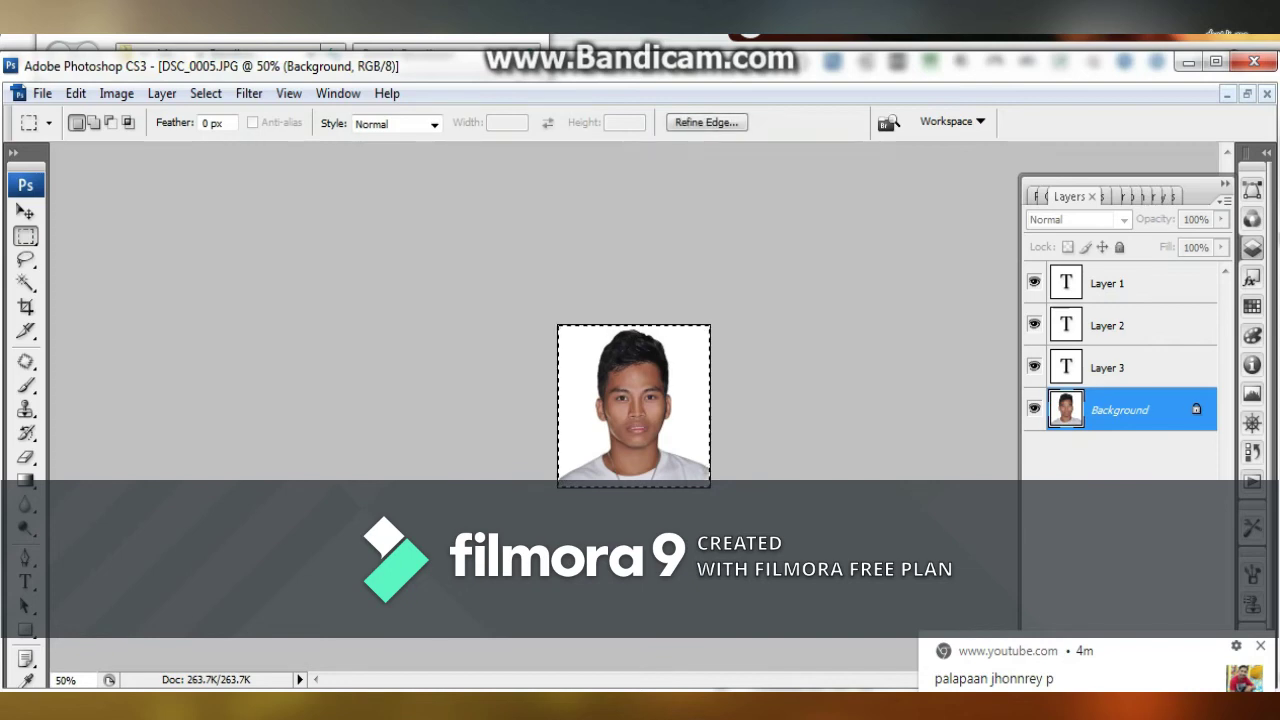
right_click(643, 337)
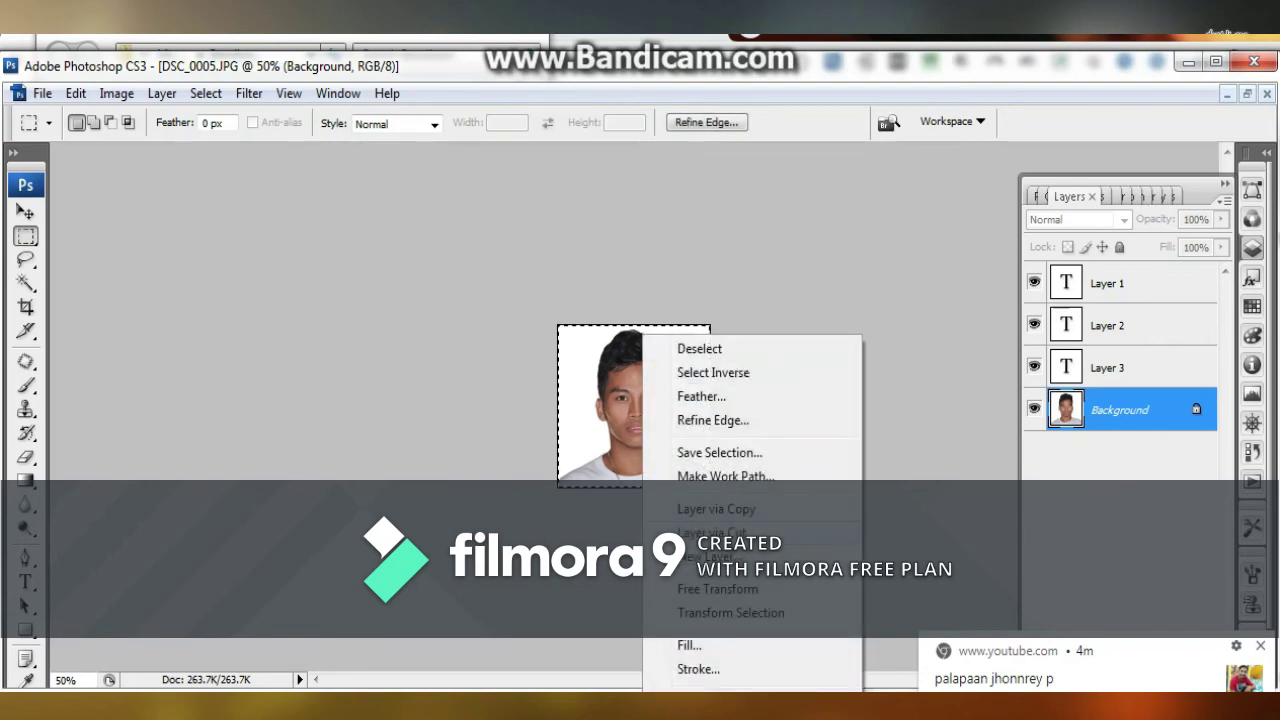
click(716, 508)
Enlarge the canvas to 4 inches wide and 6 inches high with a centred anchor and the Background extension color.
key(v)
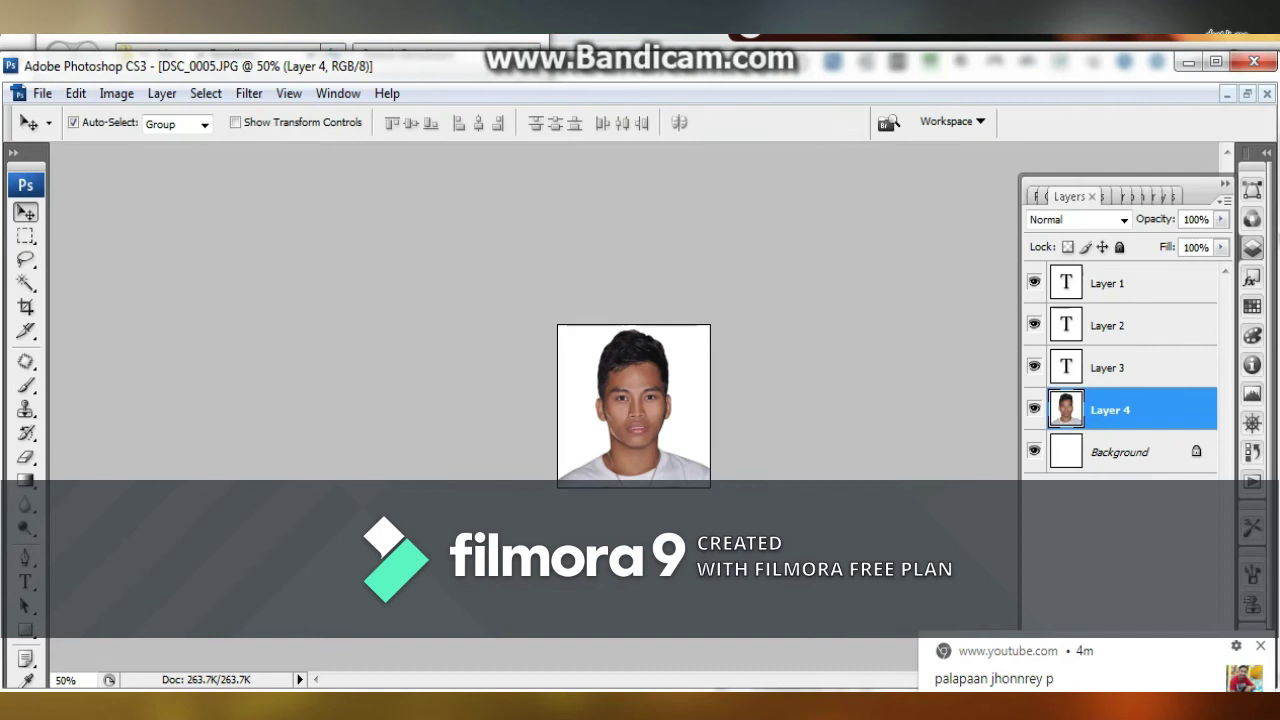
key(alt+i)
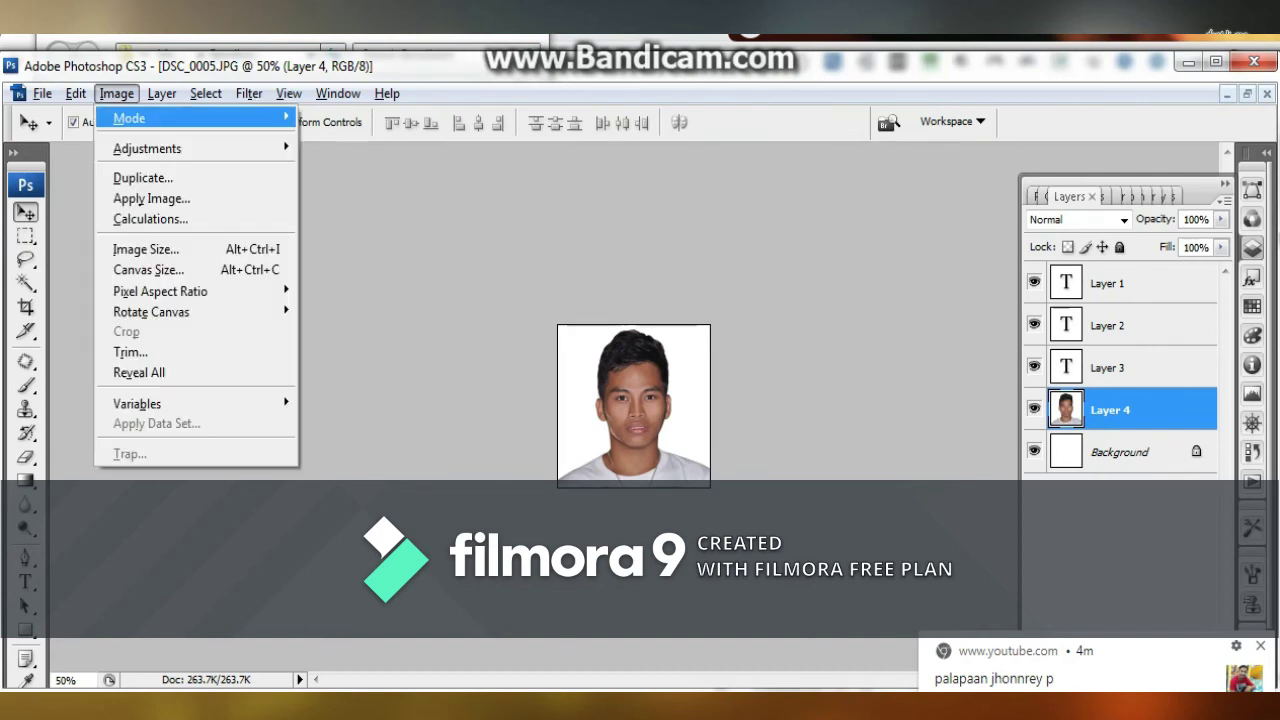
key(s)
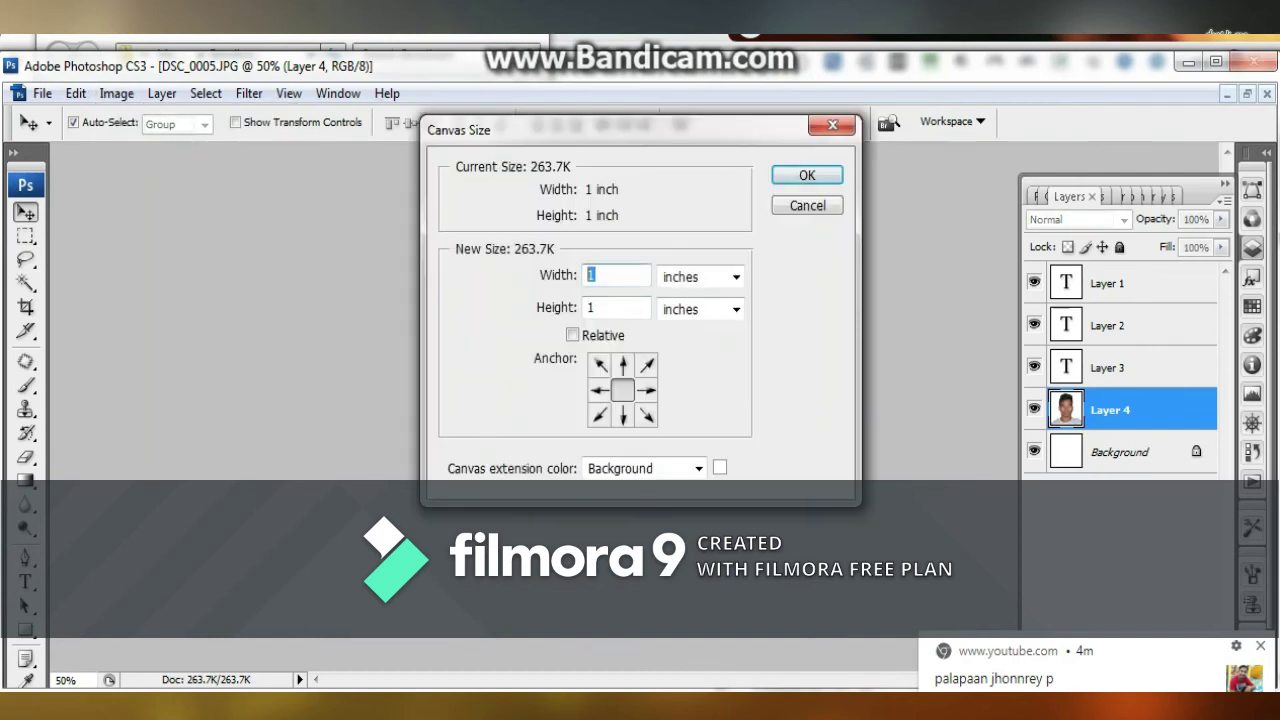
text(4)
key(Tab)
key(Tab)
text(6)
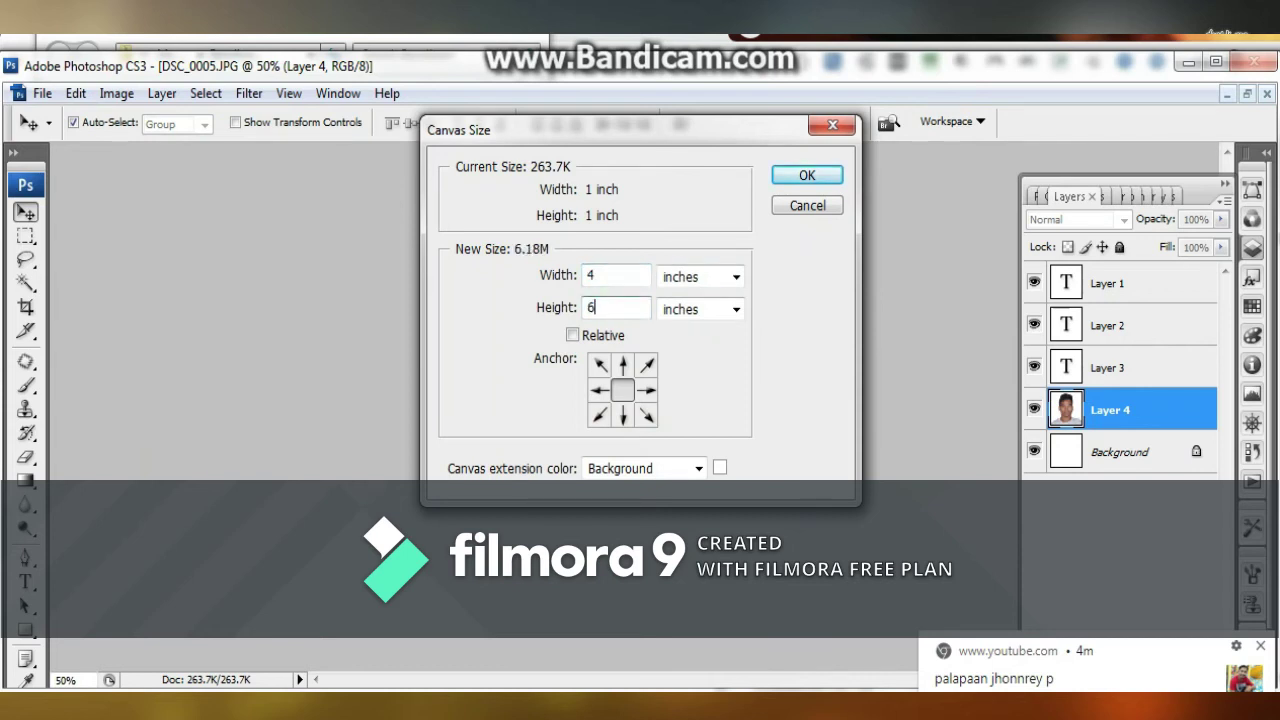
key(Return)
Shift the portrait slightly on the canvas and outline its layer with a 2 px black inside stroke.
key(ctrl+minus)
drag(592, 417, 574, 391)
key(alt+e)
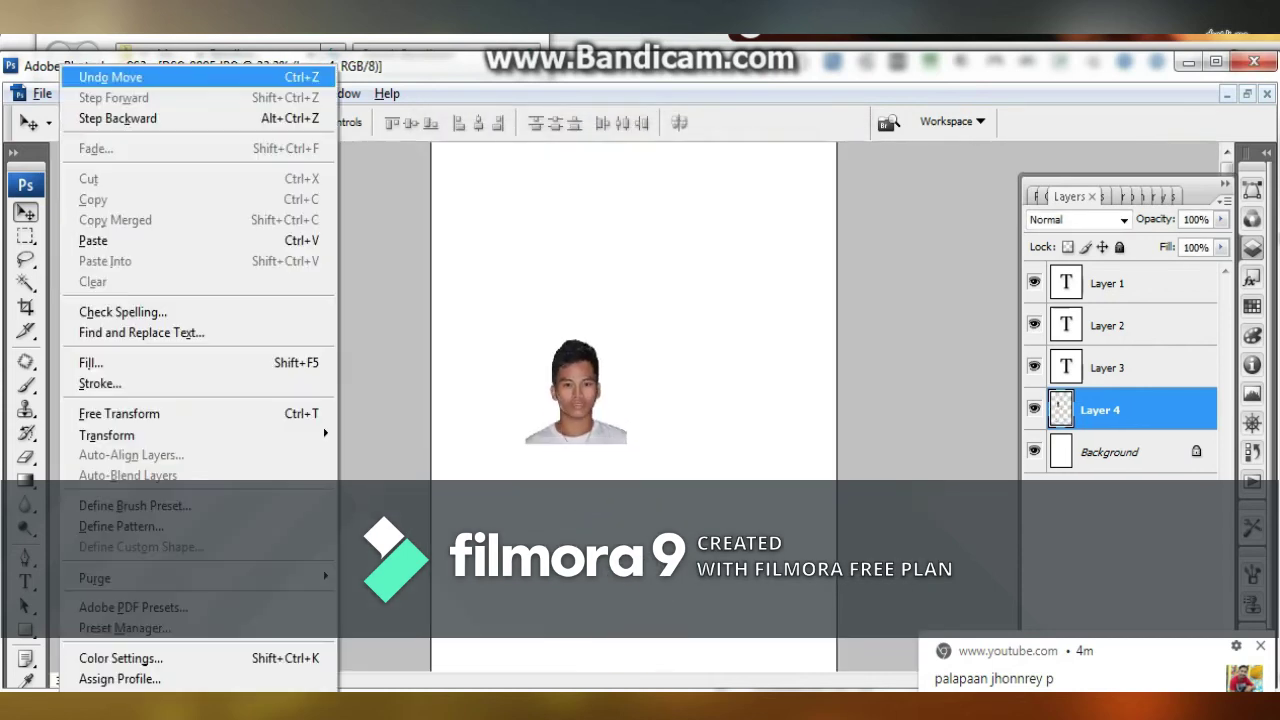
key(s)
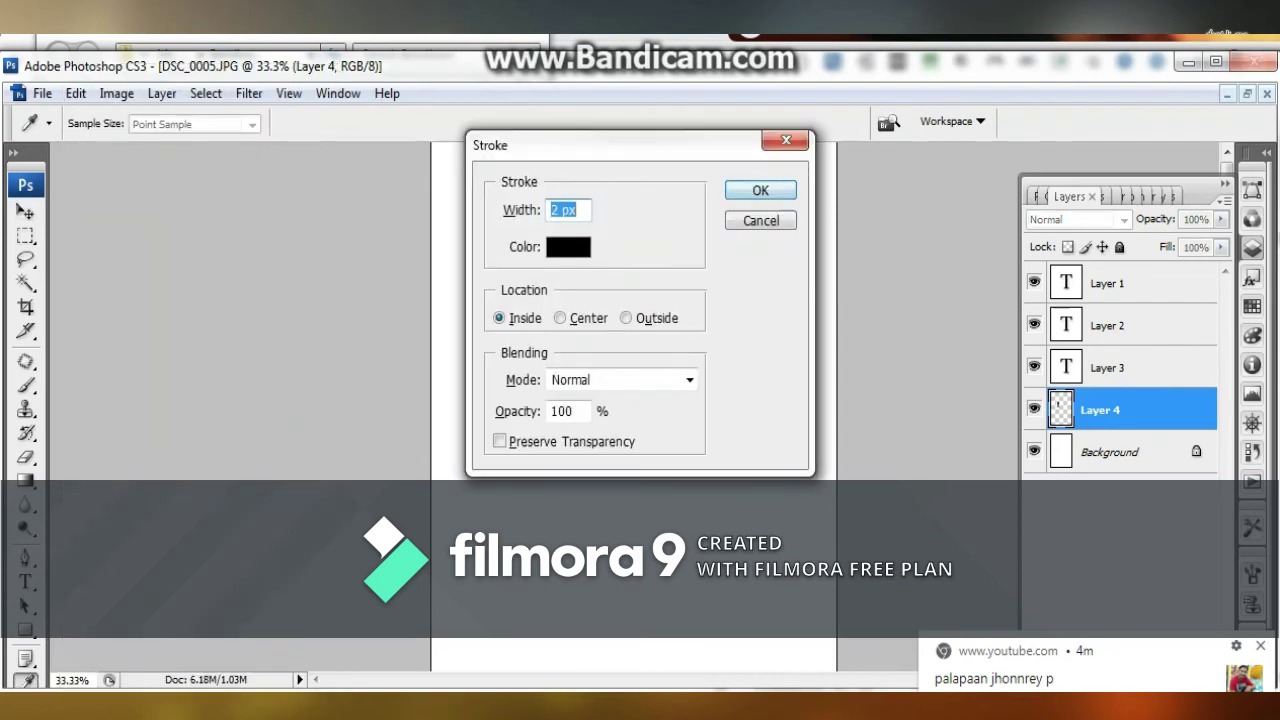
key(Return)
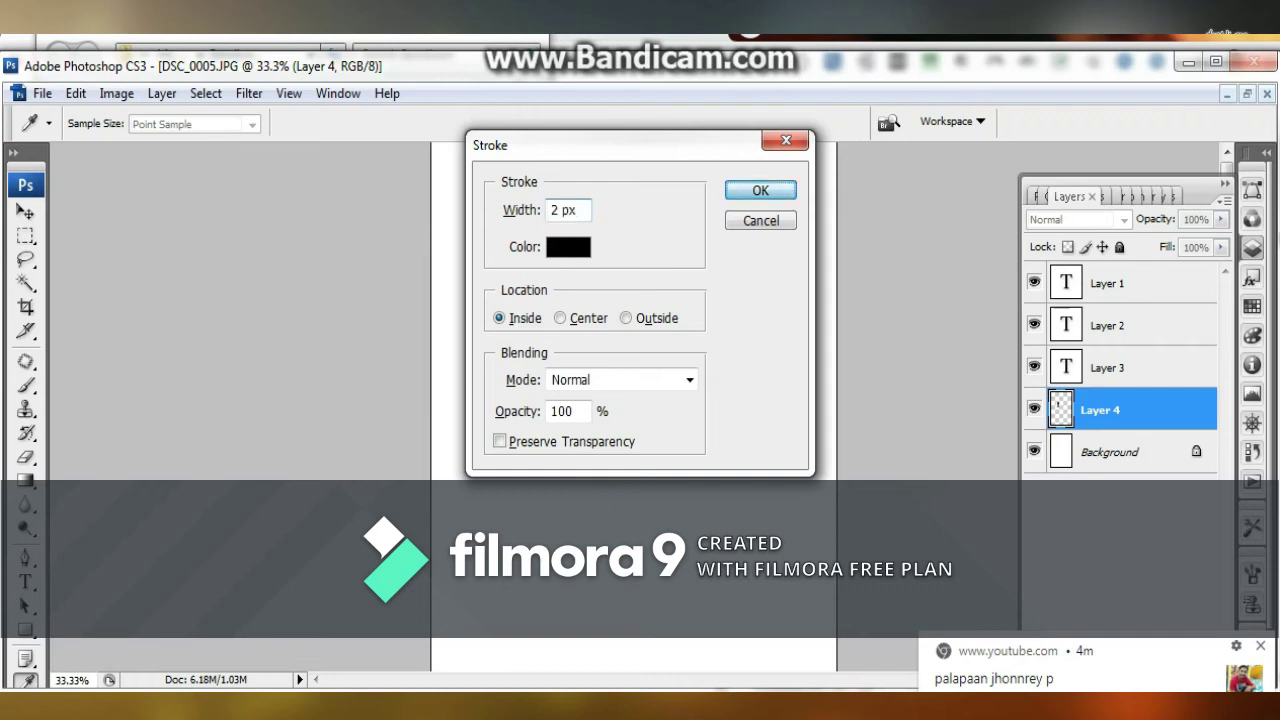
Place the outlined portrait in the canvas's bottom corner and duplicate it into a row of four along the bottom edge.
key(v)
key(ctrl+minus)
drag(590, 314, 748, 610)
Add a two-line red 24 pt text note reading "Click alt para paramihin ang id" above the row of portraits.
key(t)
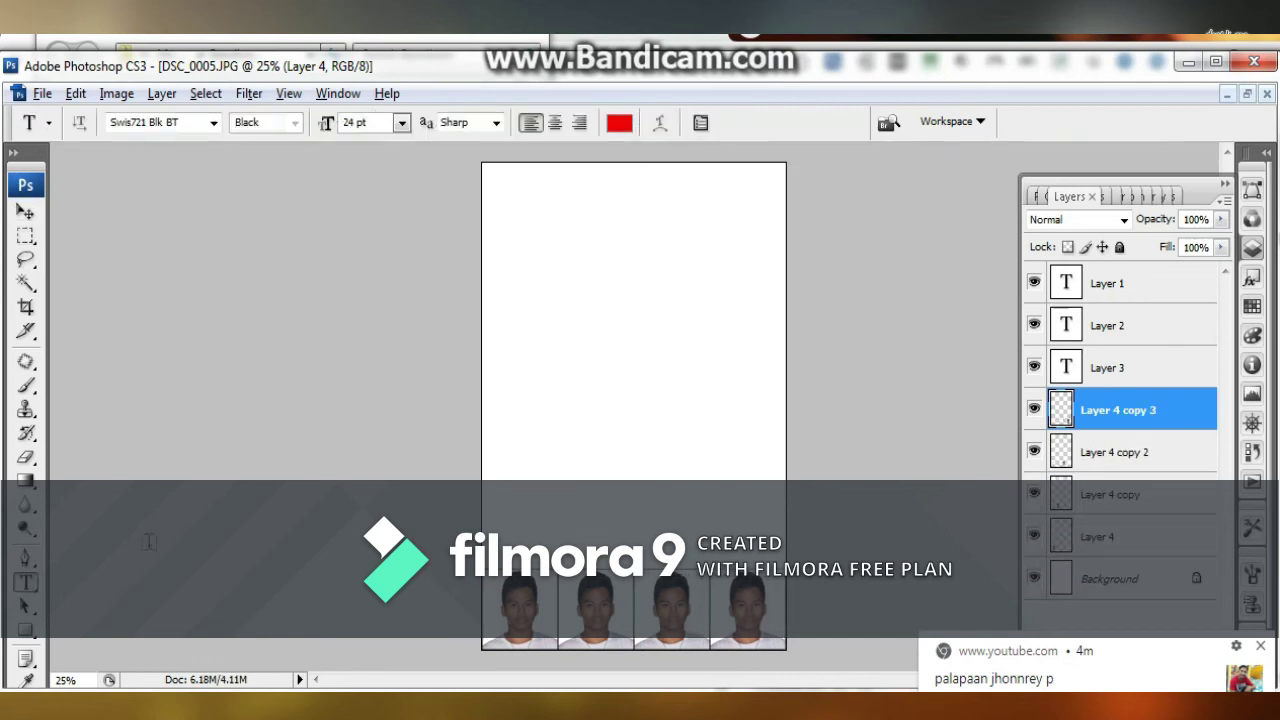
click(513, 423)
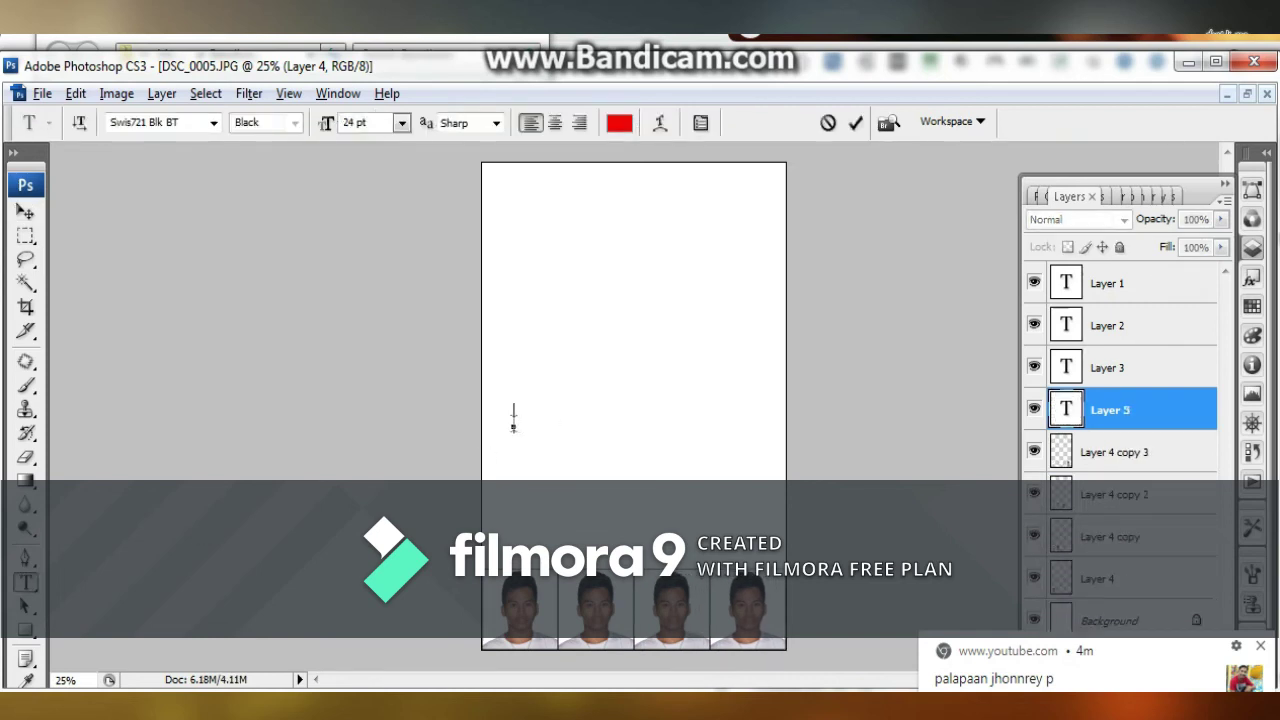
text(Click a)
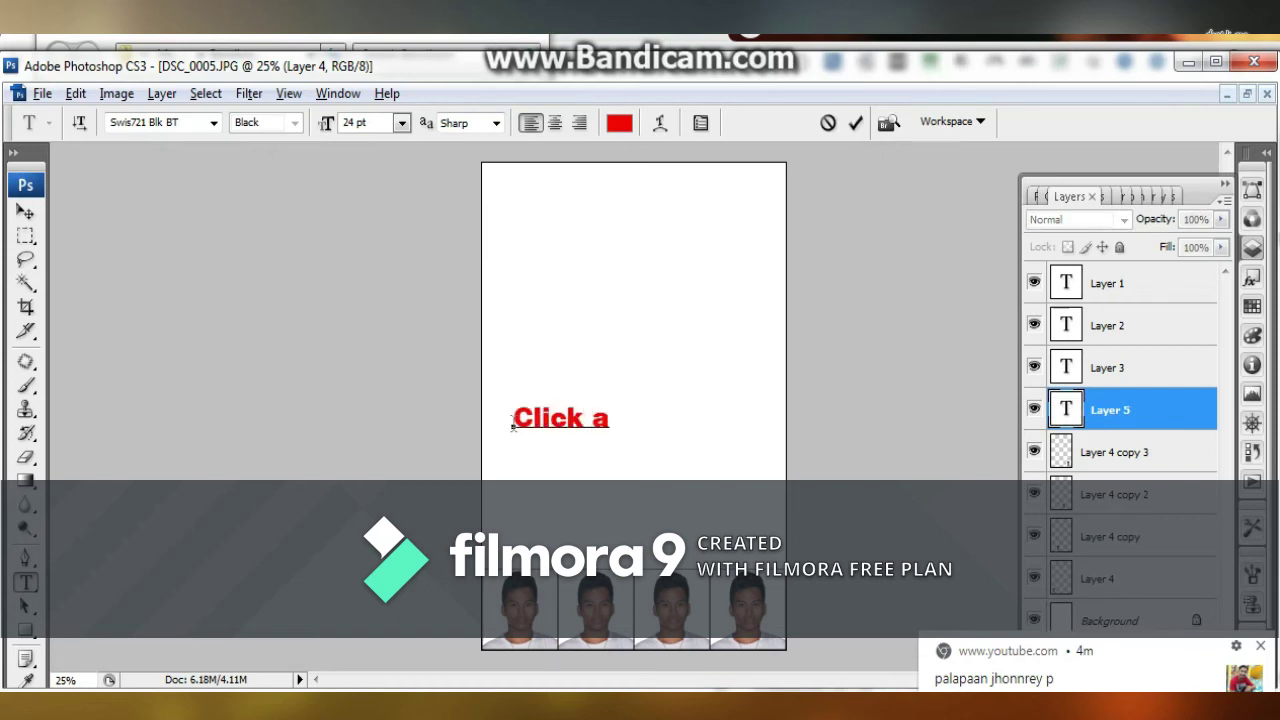
text(lt par)
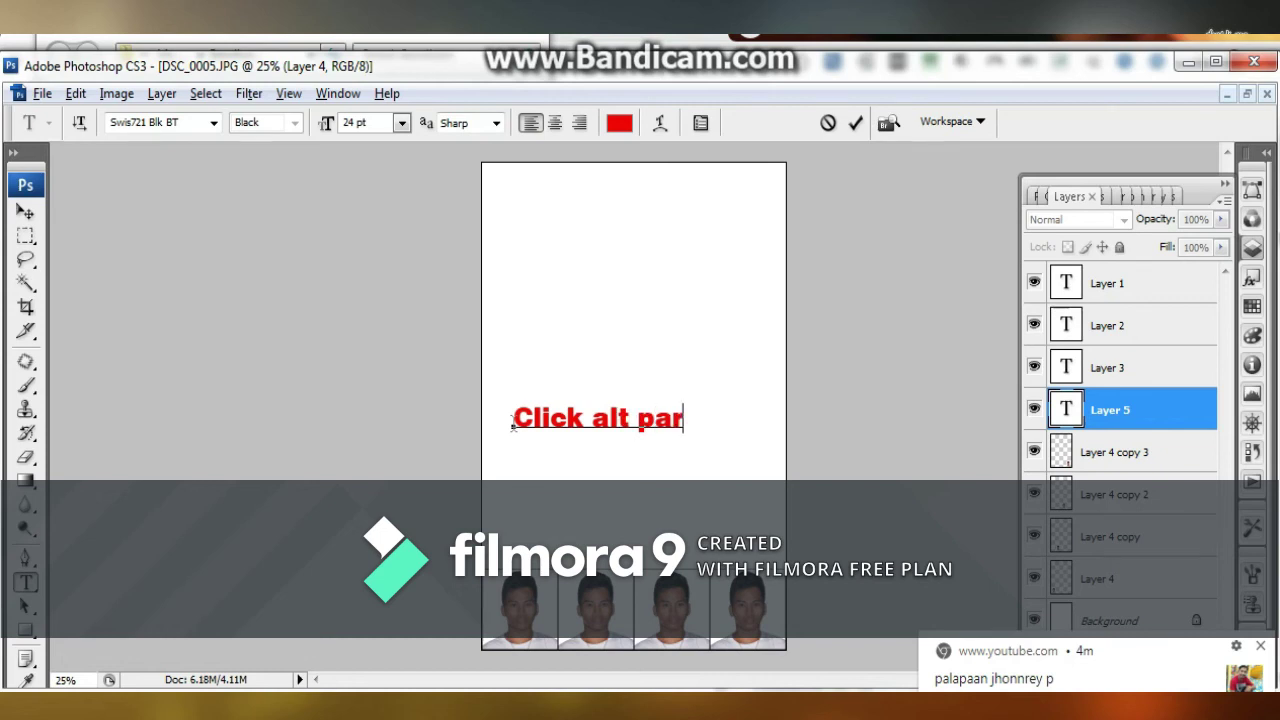
text(a para)
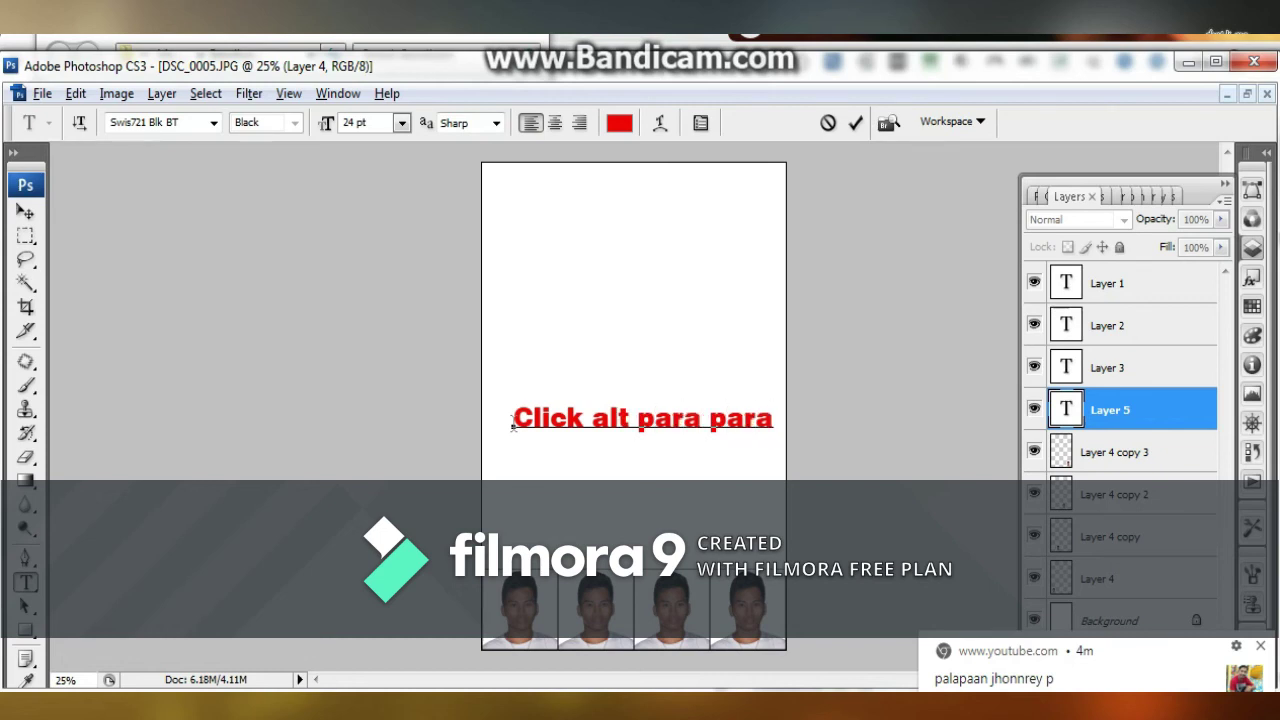
text(n)
key(BackSpace)
key(BackSpace)
key(BackSpace)
key(BackSpace)
key(BackSpace)
text(pa)
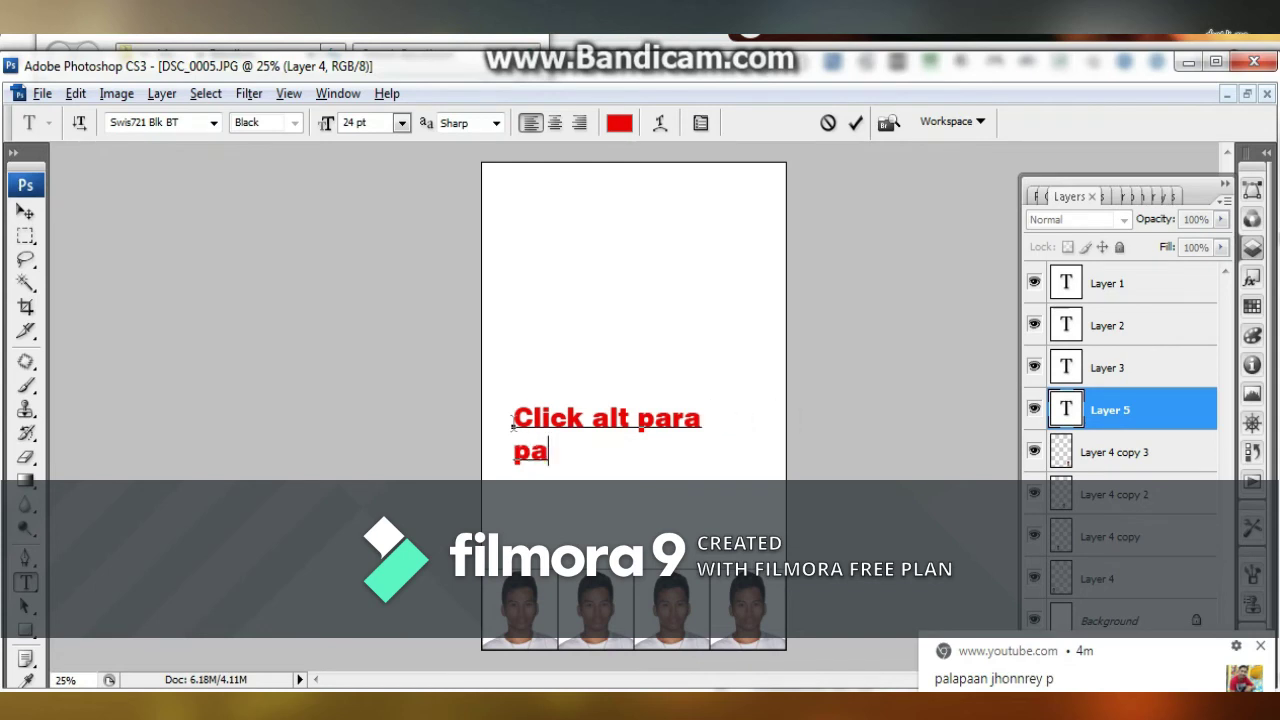
text(ramihin)
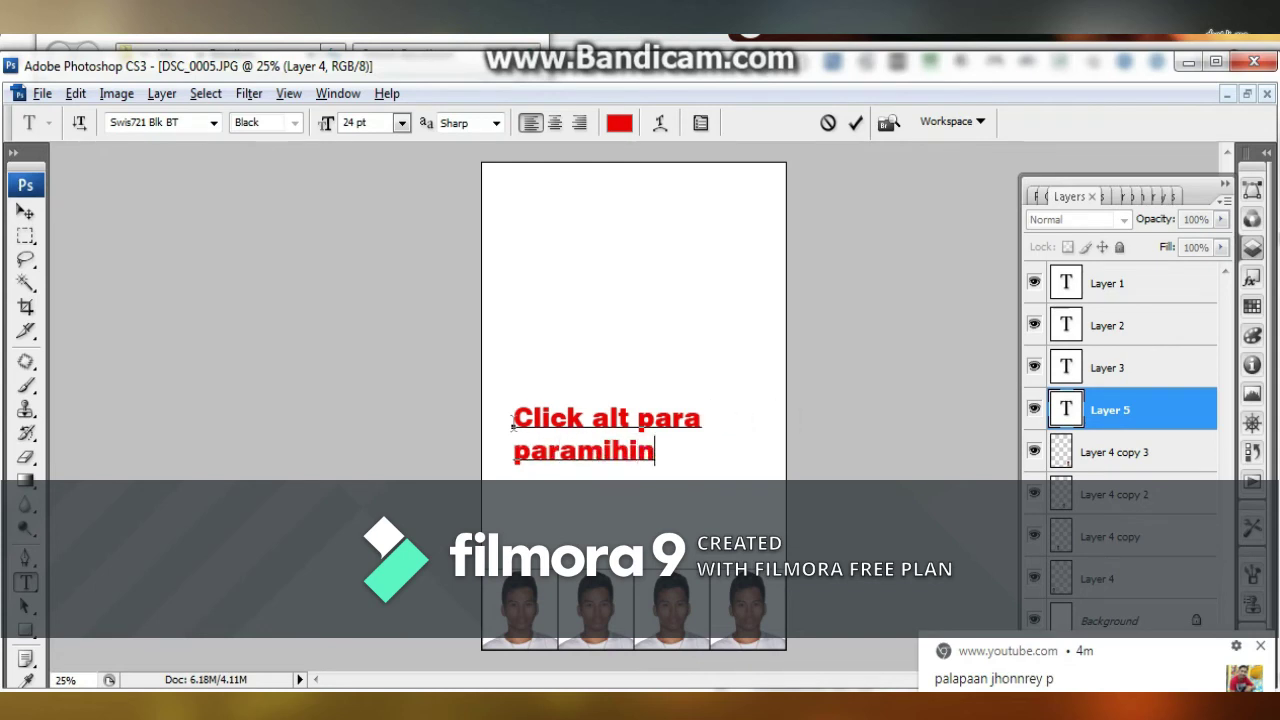
text( ang)
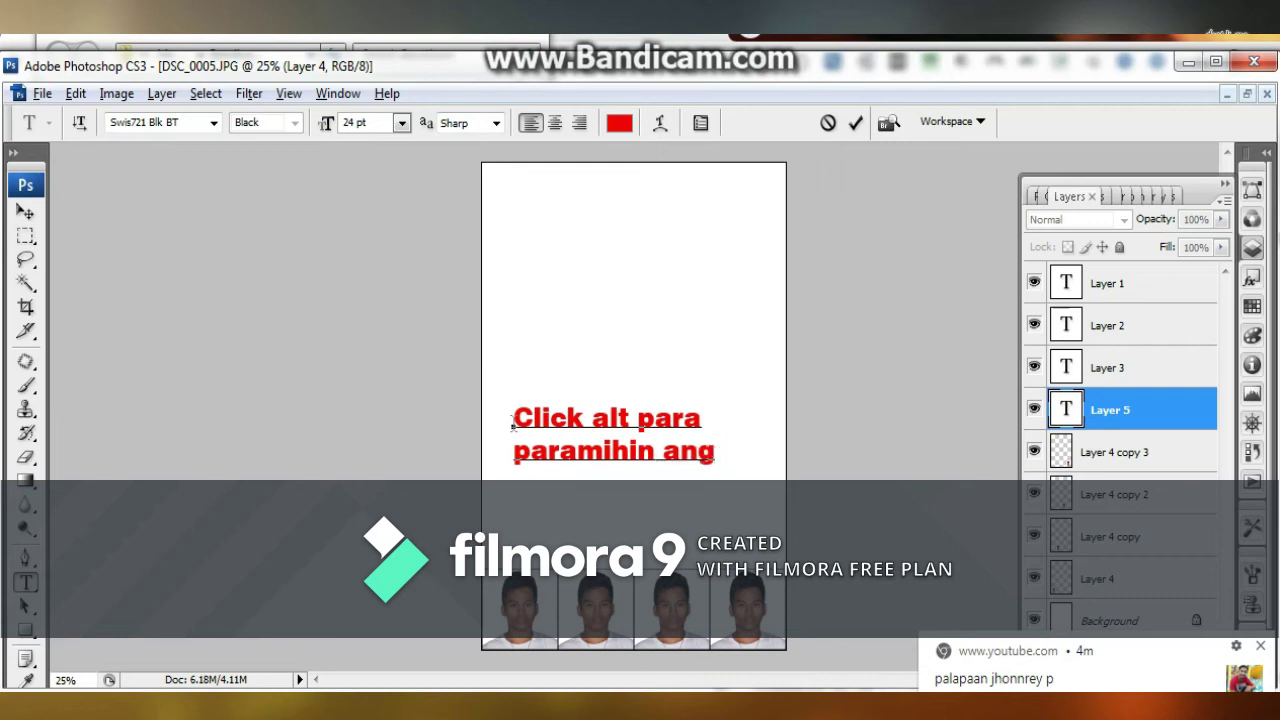
text( id)
Delete the "Click alt para paramihin ang id" text layer.
click(26, 212)
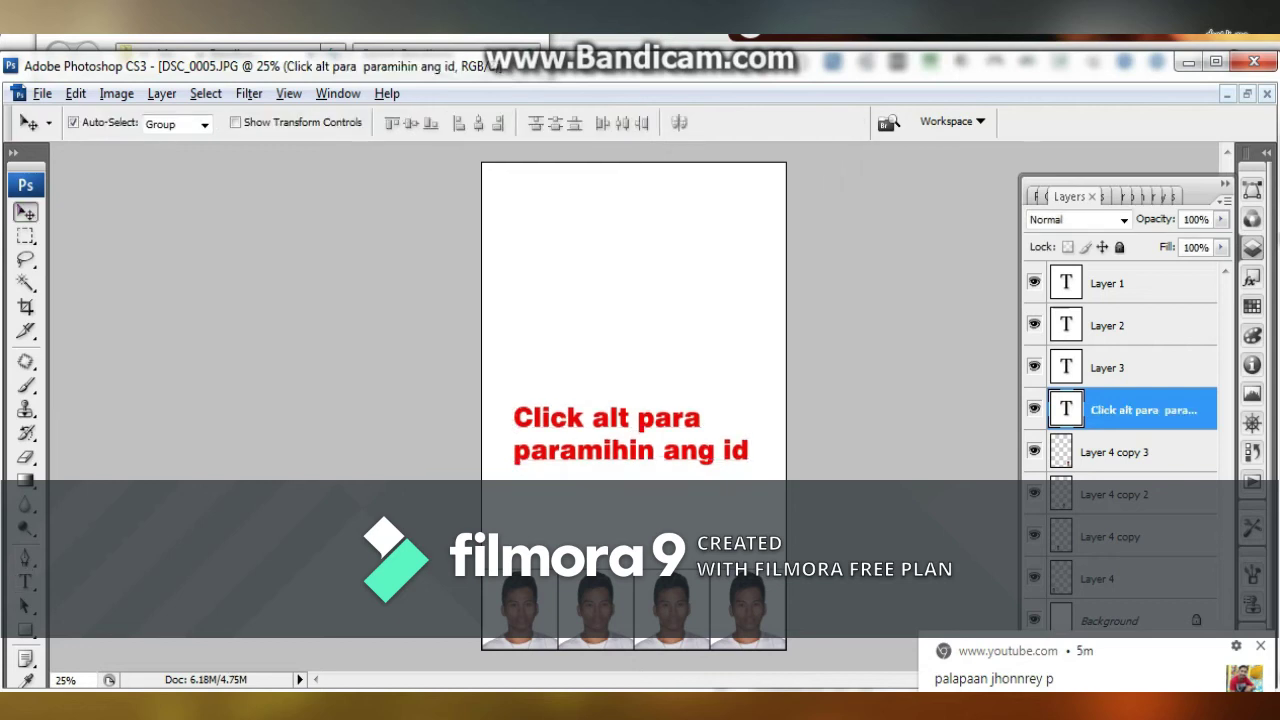
key(Delete)
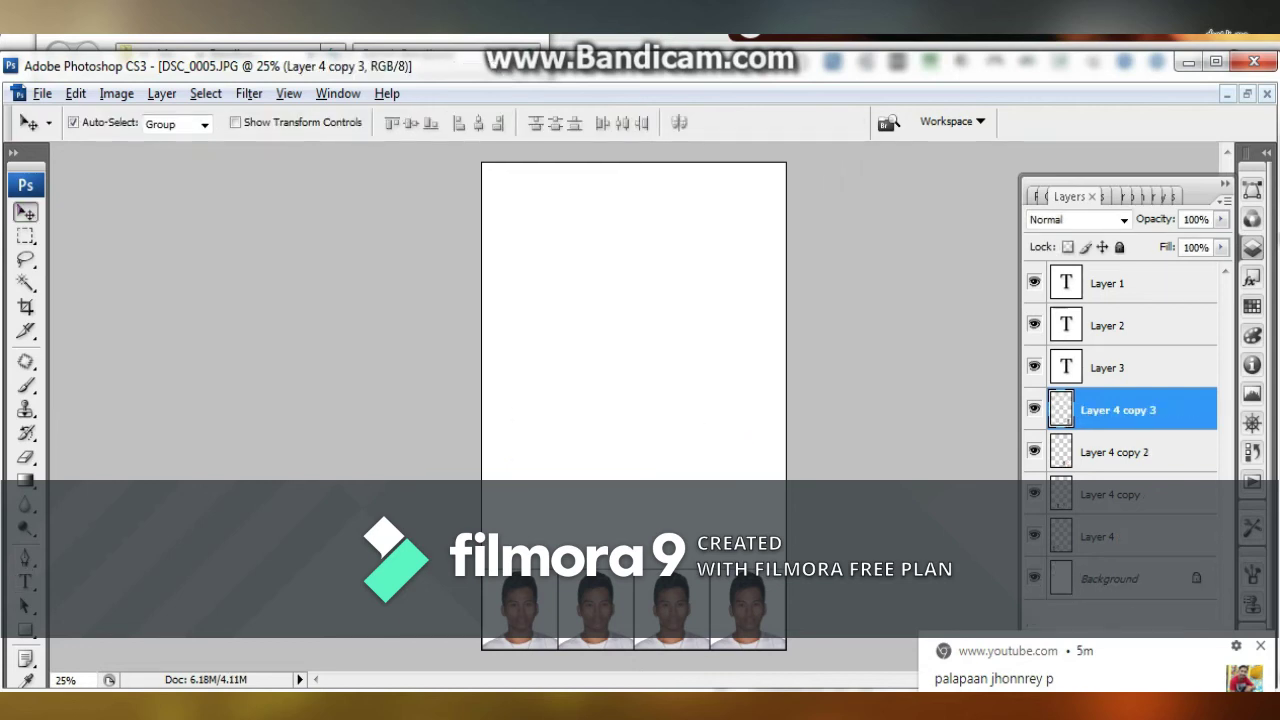
Duplicate the row of four portraits directly above the first row and deselect the copied layers.
drag(460, 550, 745, 531)
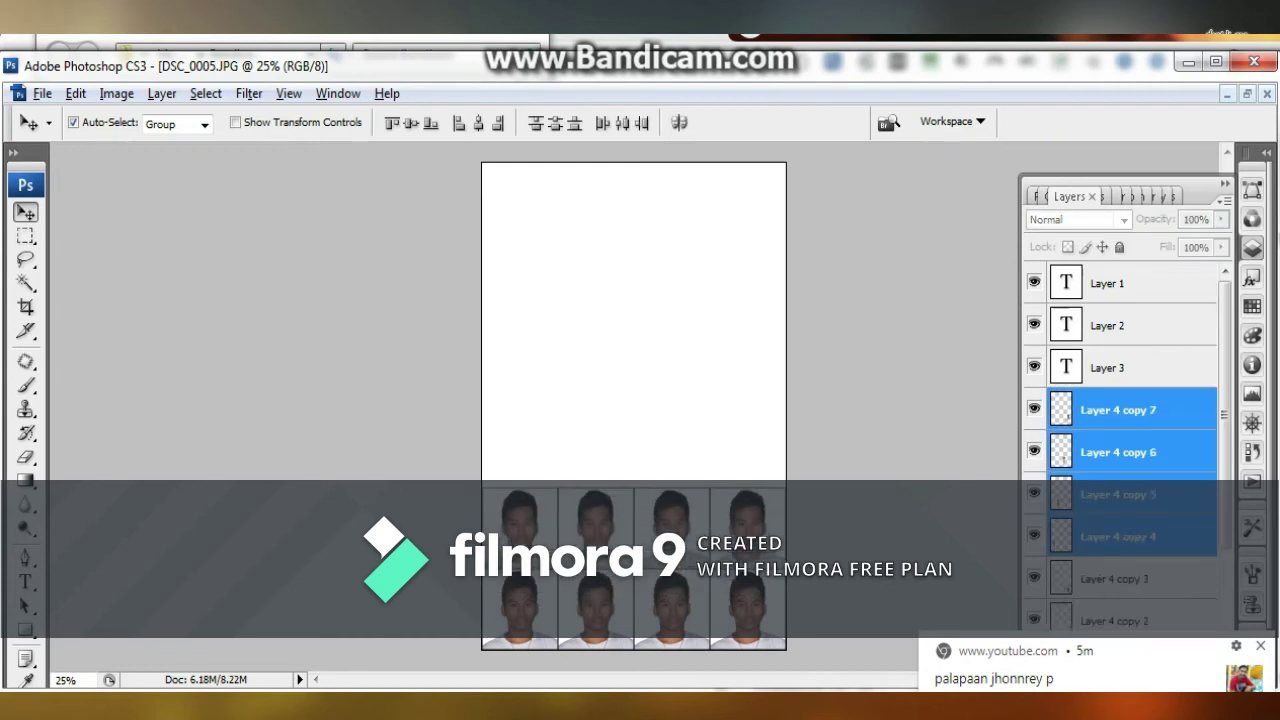
click(860, 430)
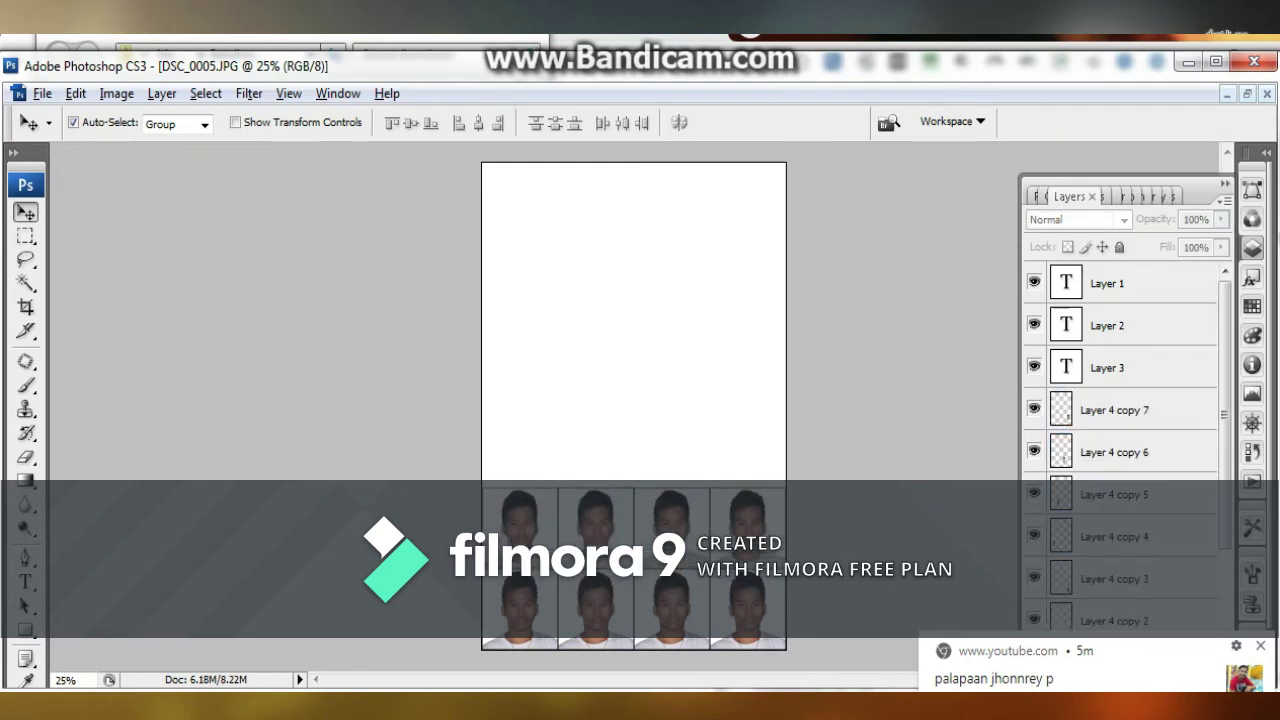
Add a red 24 pt text note reading "Ctrl V" in the blank area above the small portraits.
key(t)
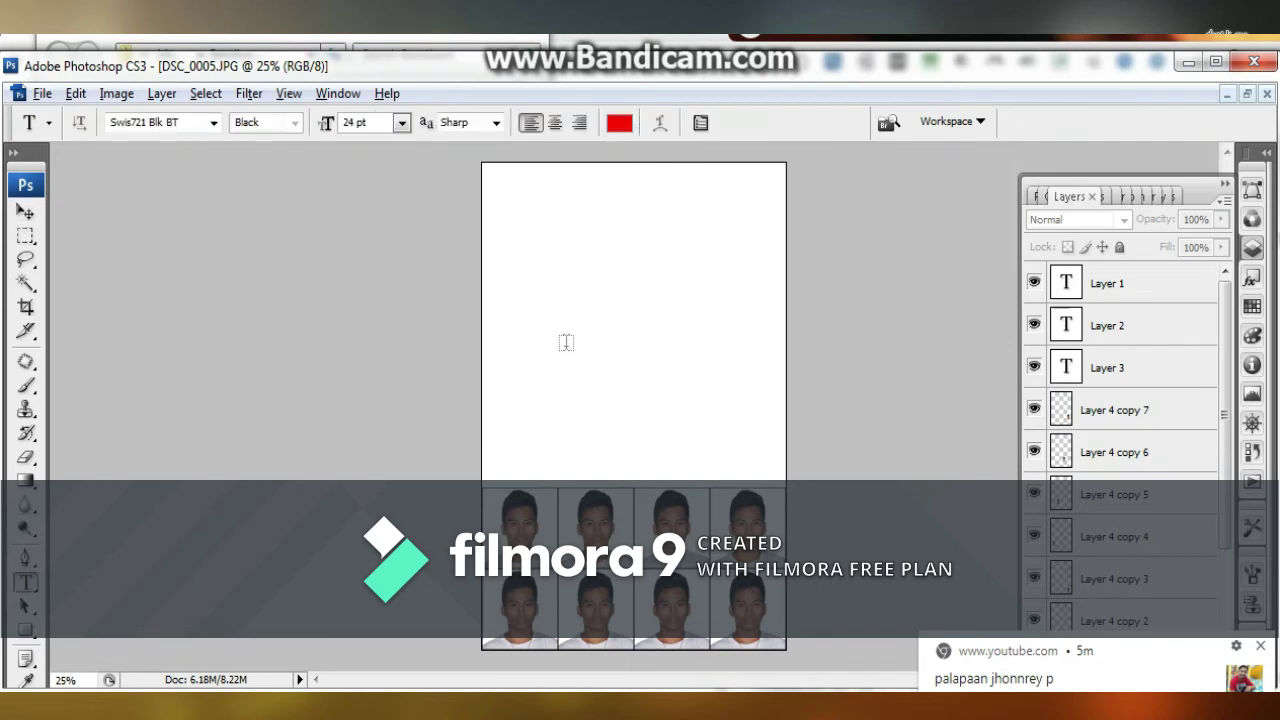
click(566, 342)
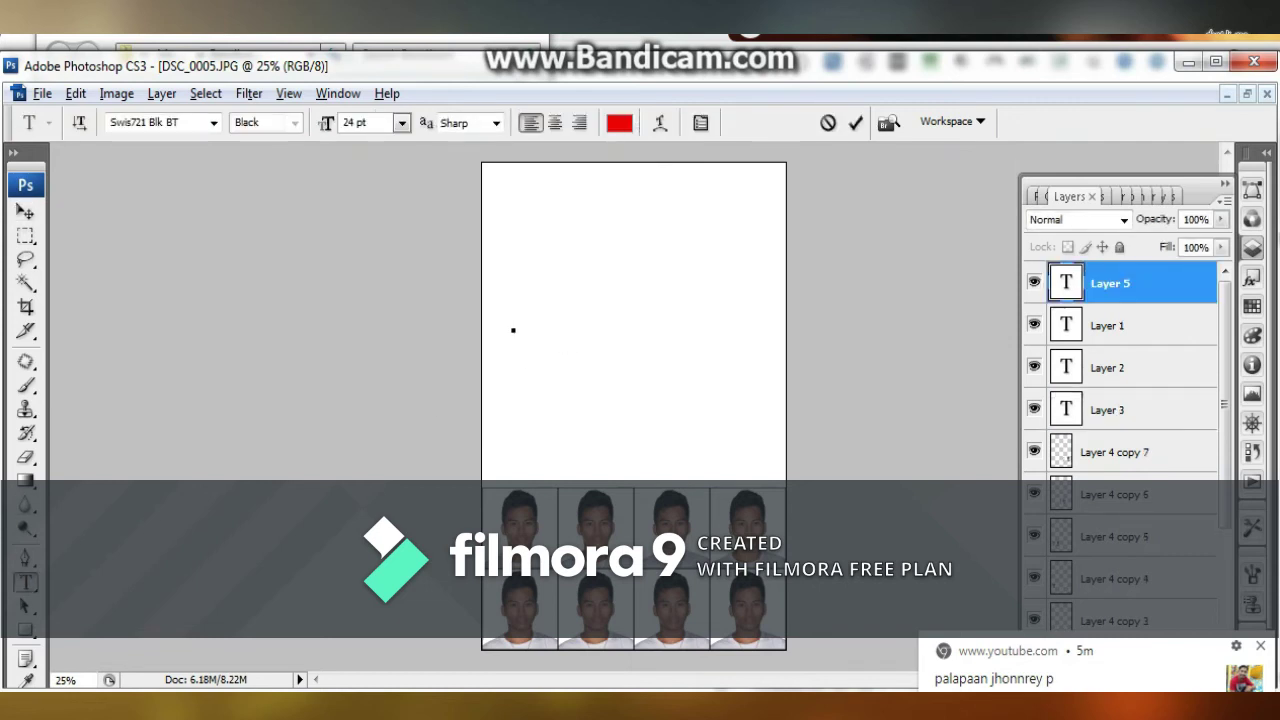
text(c)
text(trl V)
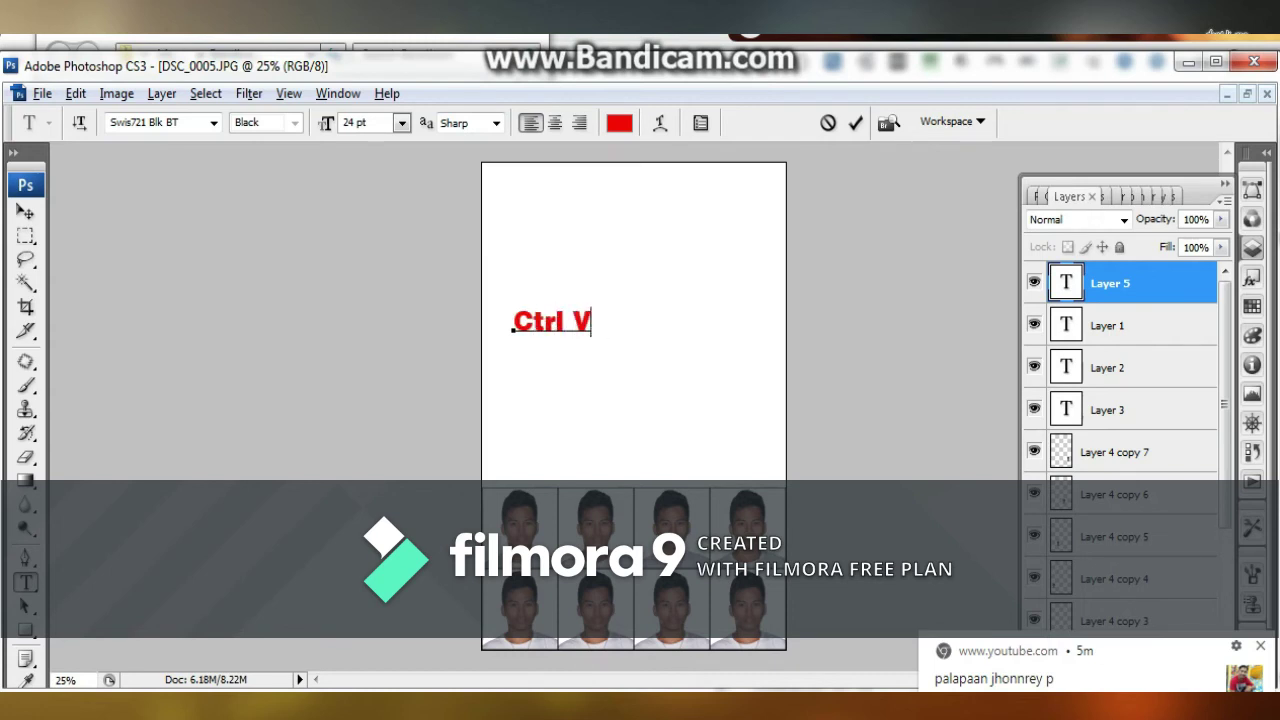
click(26, 212)
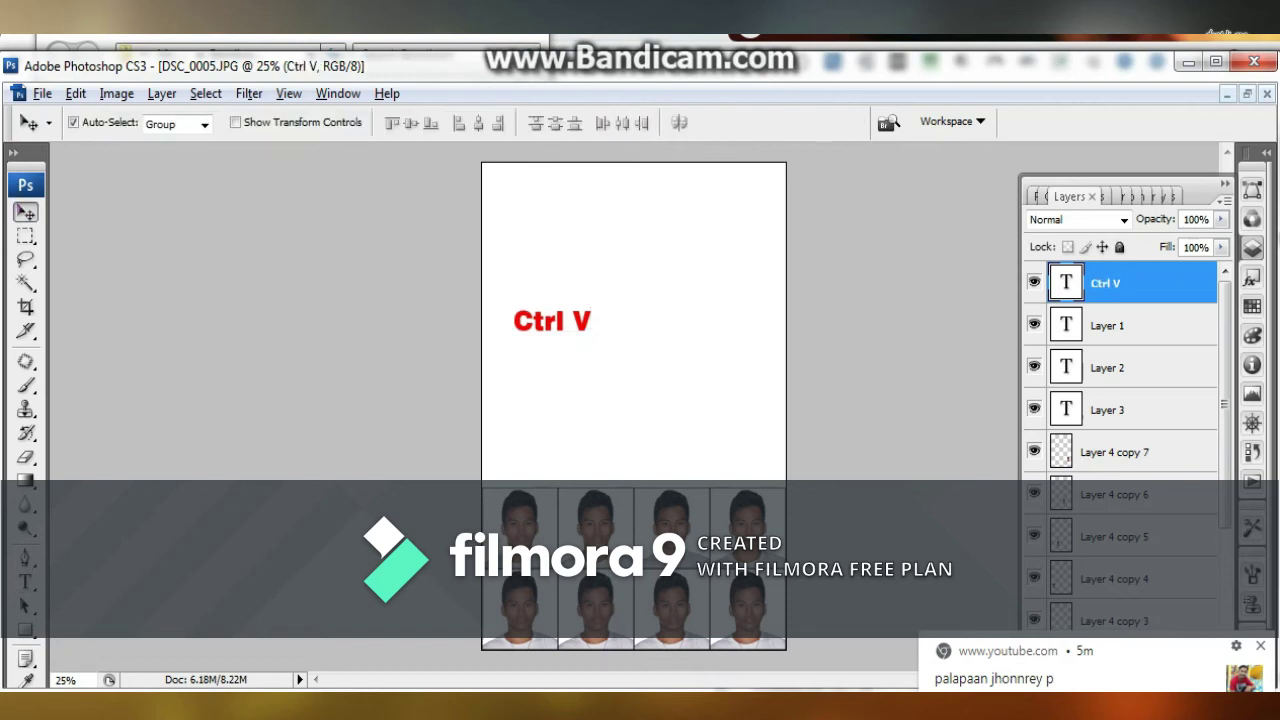
Extend the "Ctrl V" note into two lines reading "Ctrl V para sa 2x2 na kinapy kanina".
key(t)
click(582, 314)
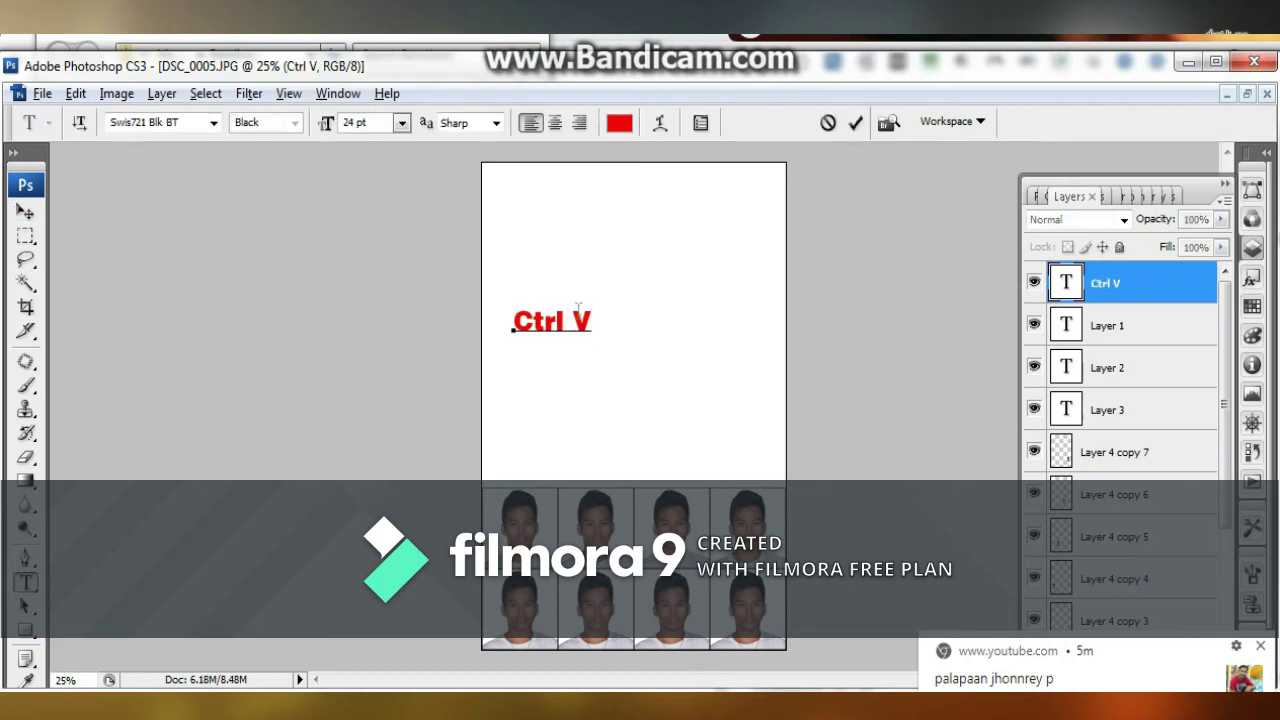
text(V pa)
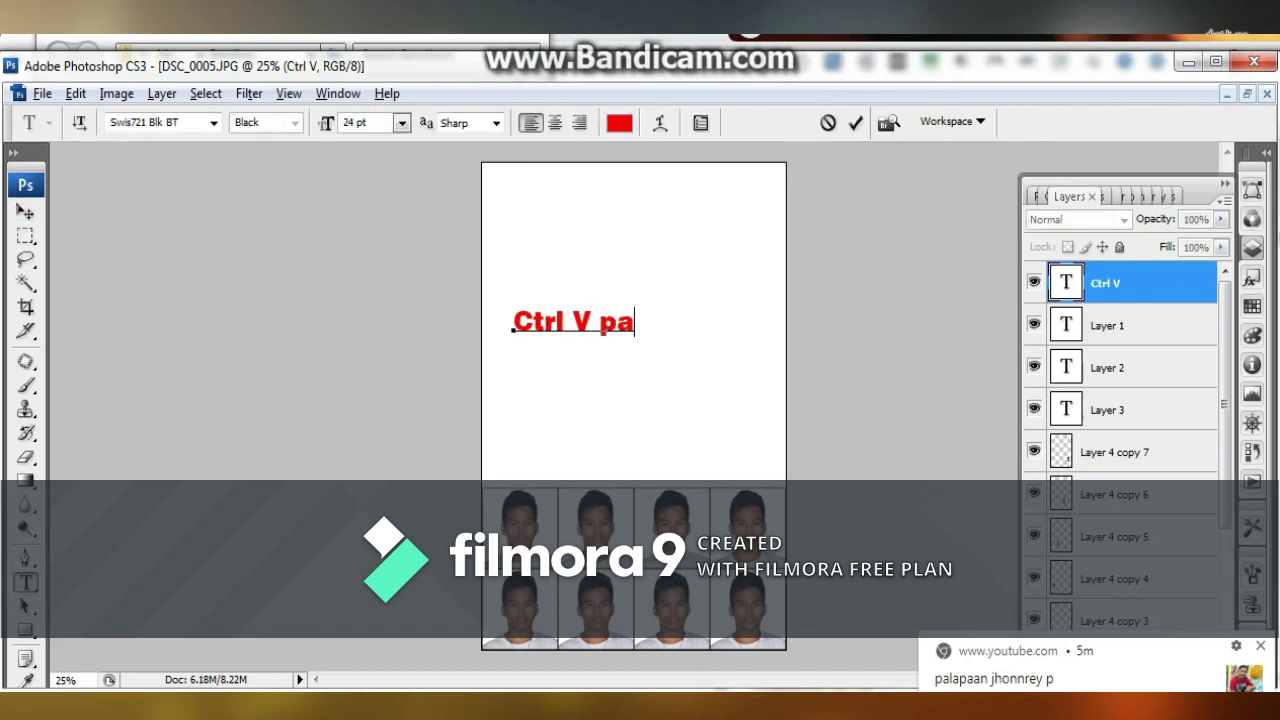
text(ra sa)
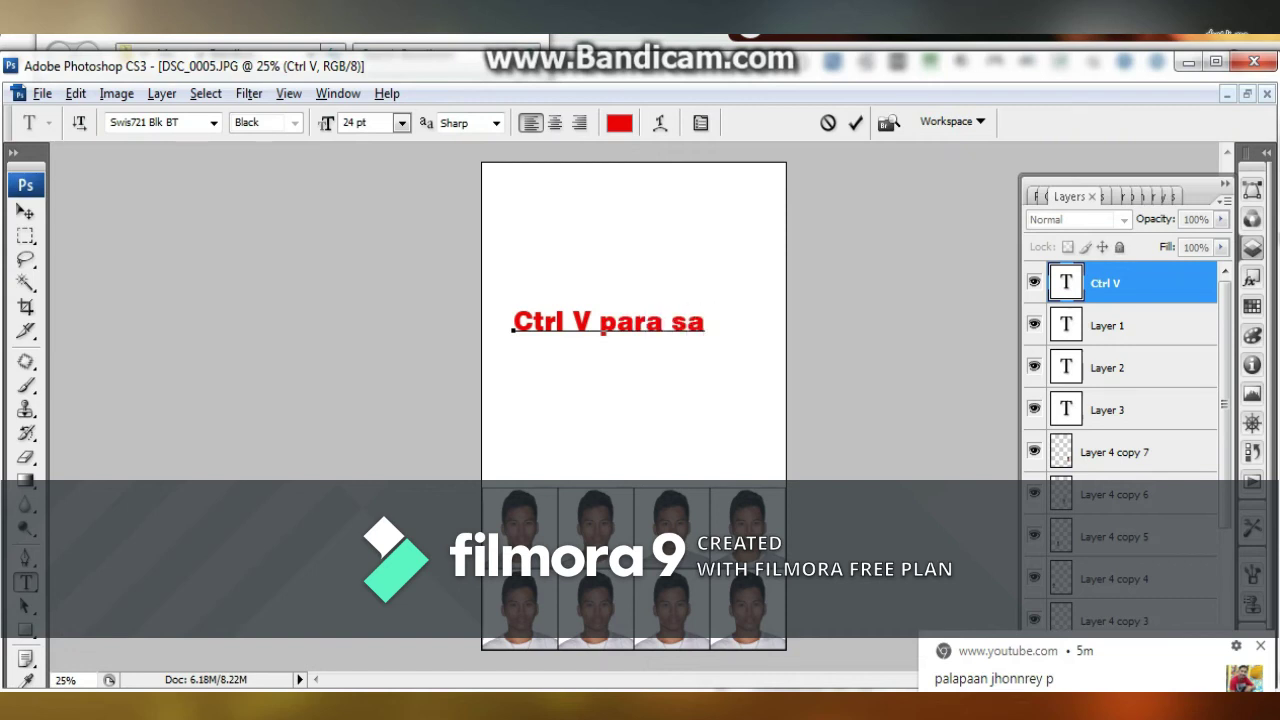
key(Return)
text(2x2 )
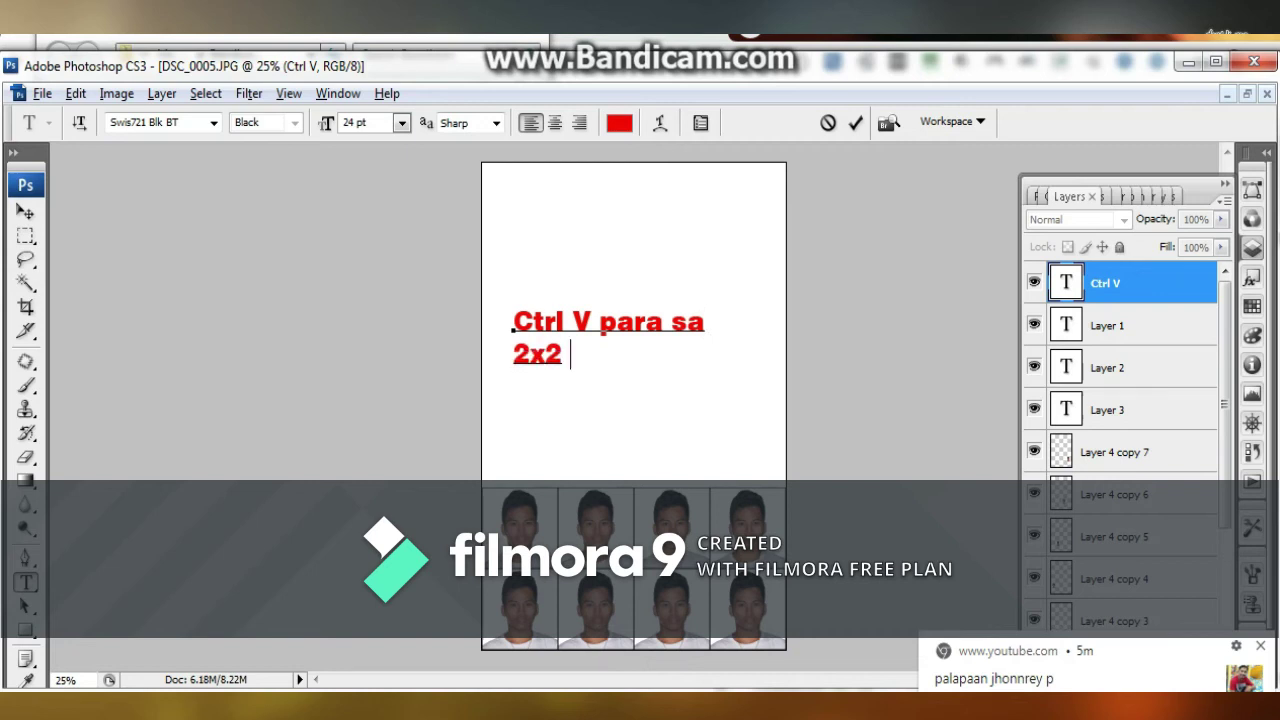
text(na kina)
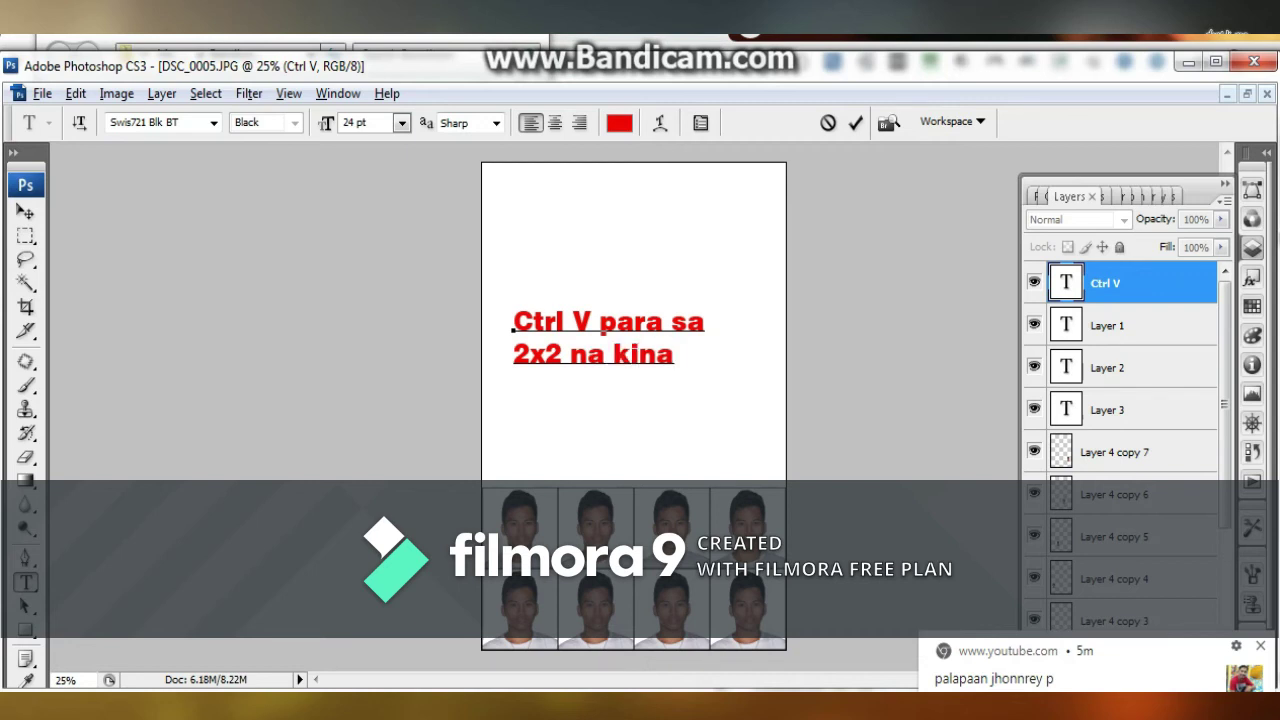
text(py)
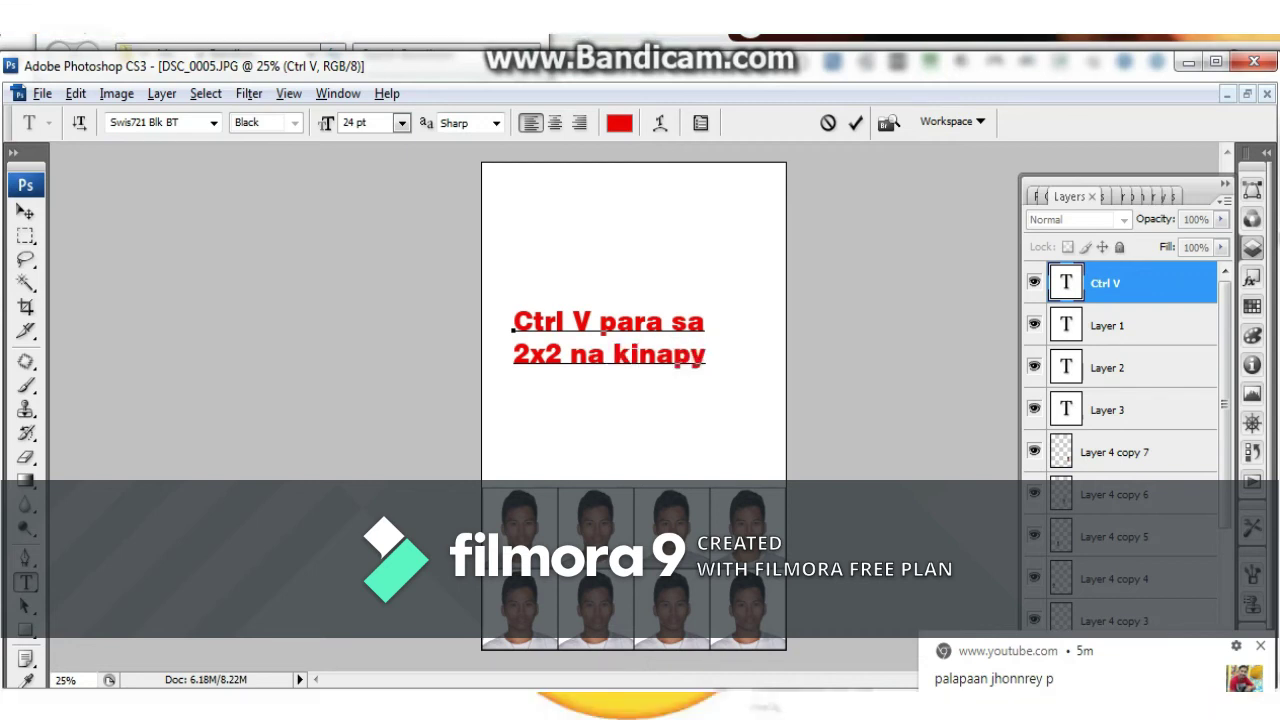
text( kani)
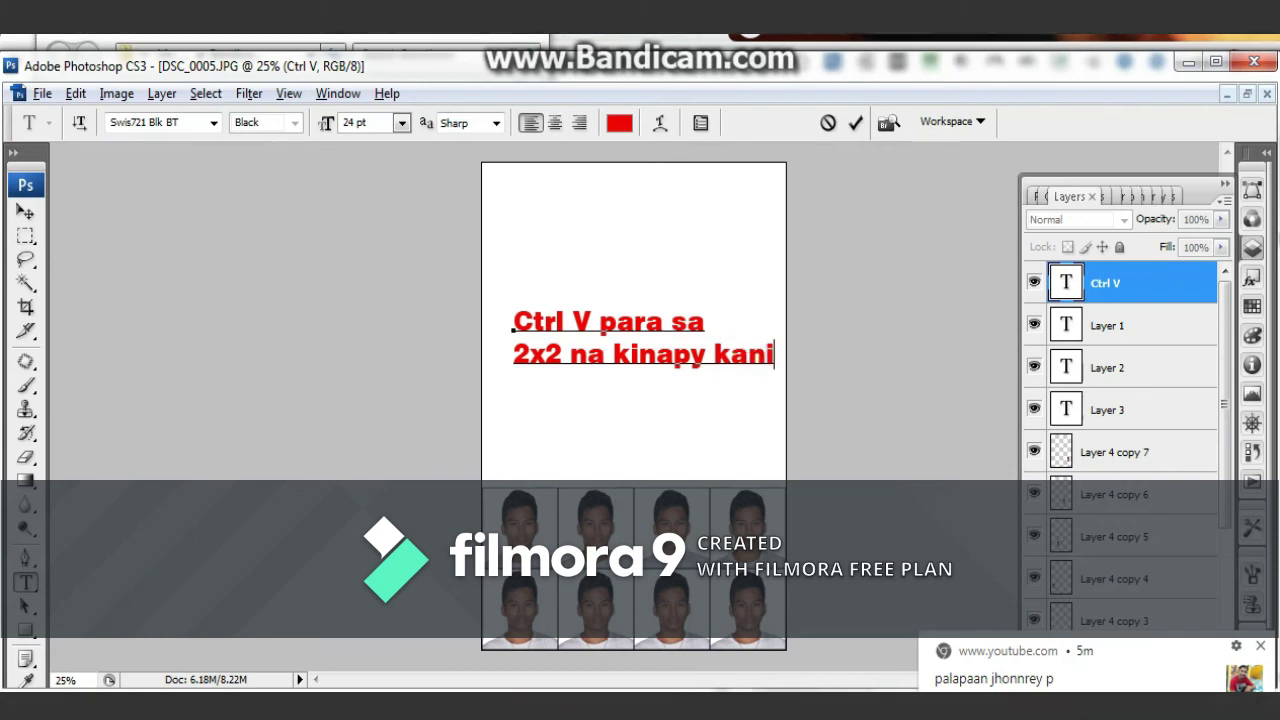
text(na)
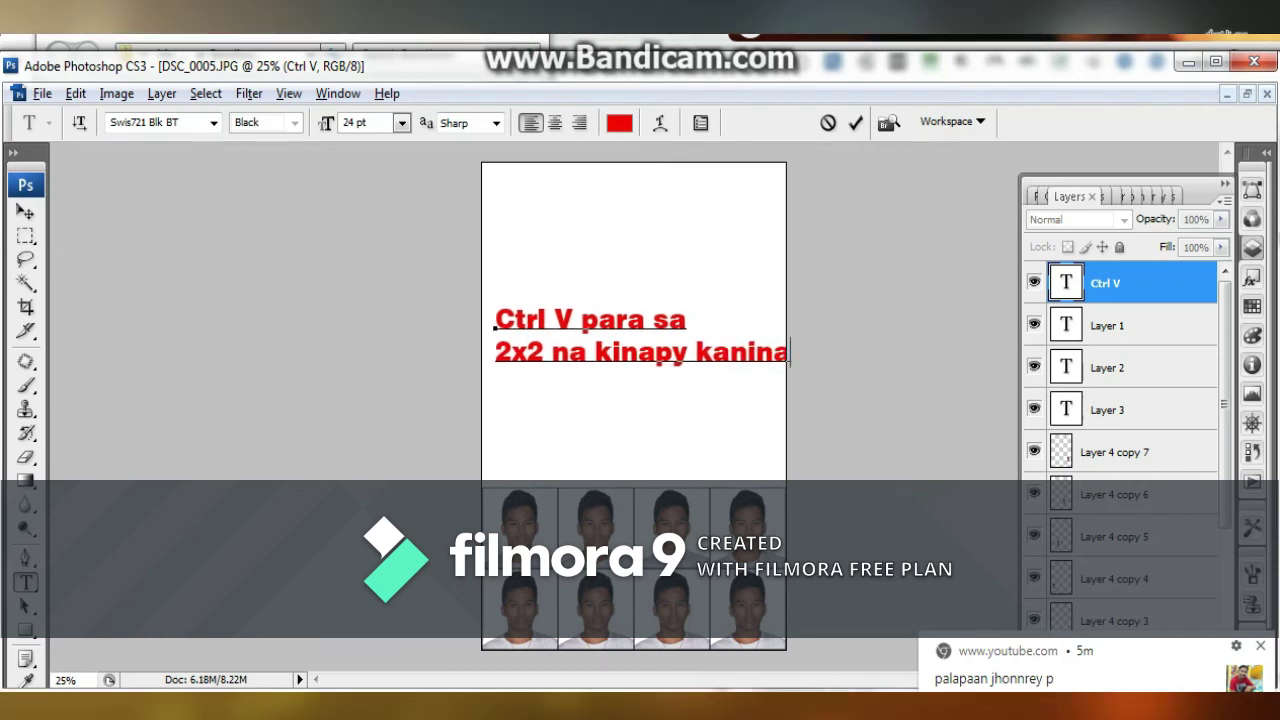
Commit the "Ctrl V para sa 2x2" note and delete its text layer.
key(ctrl+a)
click(26, 212)
key(Delete)
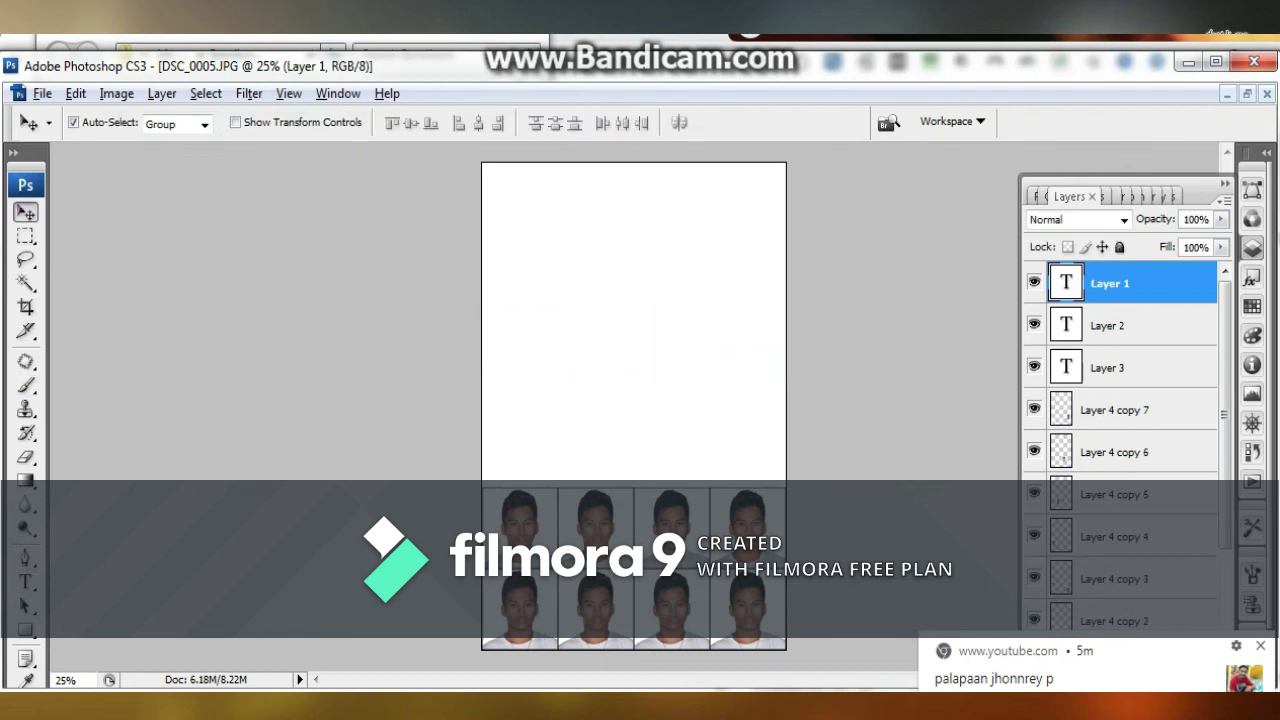
Paste the copied 2x2 portrait into the blank area above the small portraits and outline it with a stroke.
key(ctrl+v)
drag(634, 410, 602, 310)
click(76, 93)
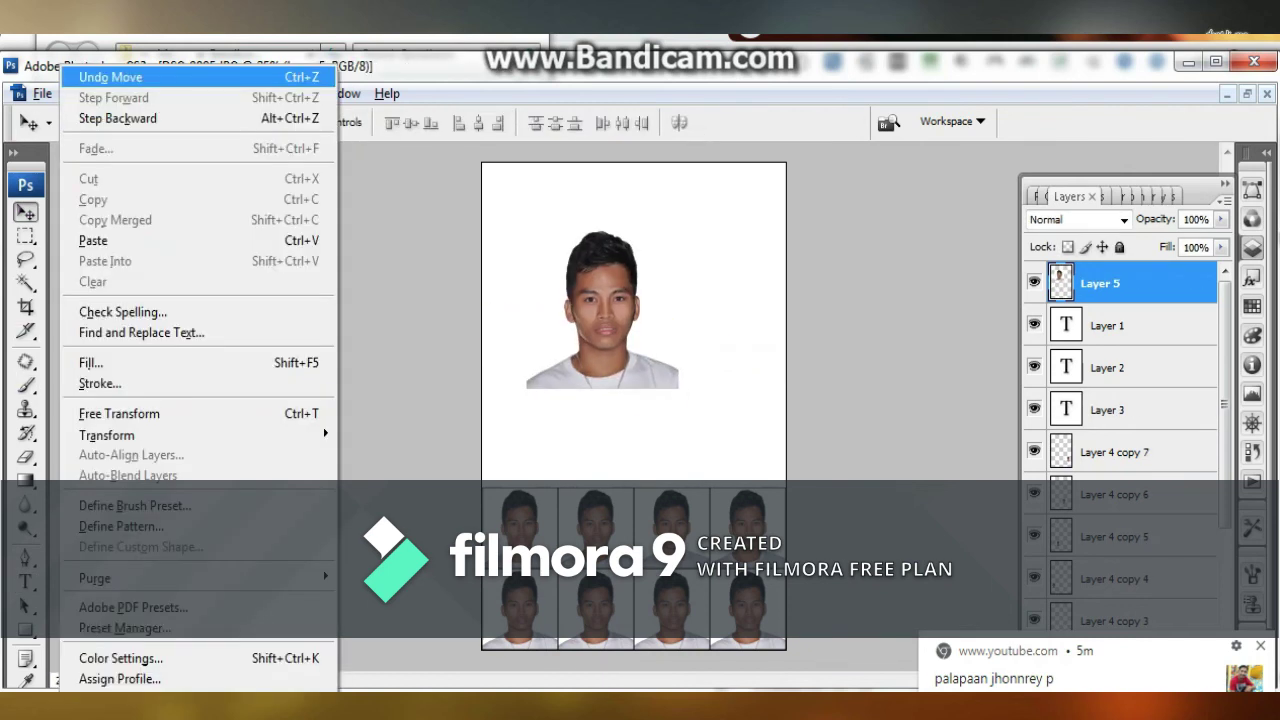
key(s)
key(Return)
Place the outlined 2x2 portrait in the canvas's upper corner and duplicate it into a two-by-two grid above the small portraits.
drag(602, 310, 709, 246)
shift+click(557, 246)
drag(557, 246, 566, 406)
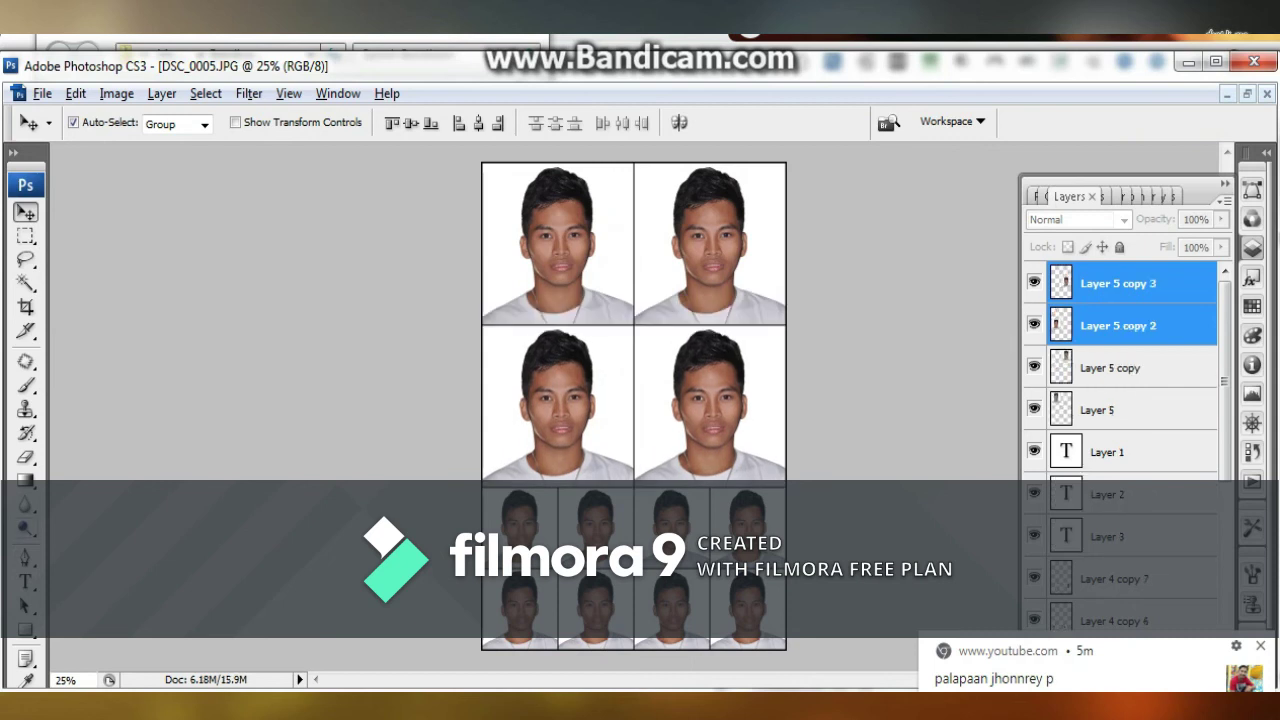
Add a two-line red 24 pt text note reading "Alt para paramihin ulit ang 2x2" over the large portraits.
key(t)
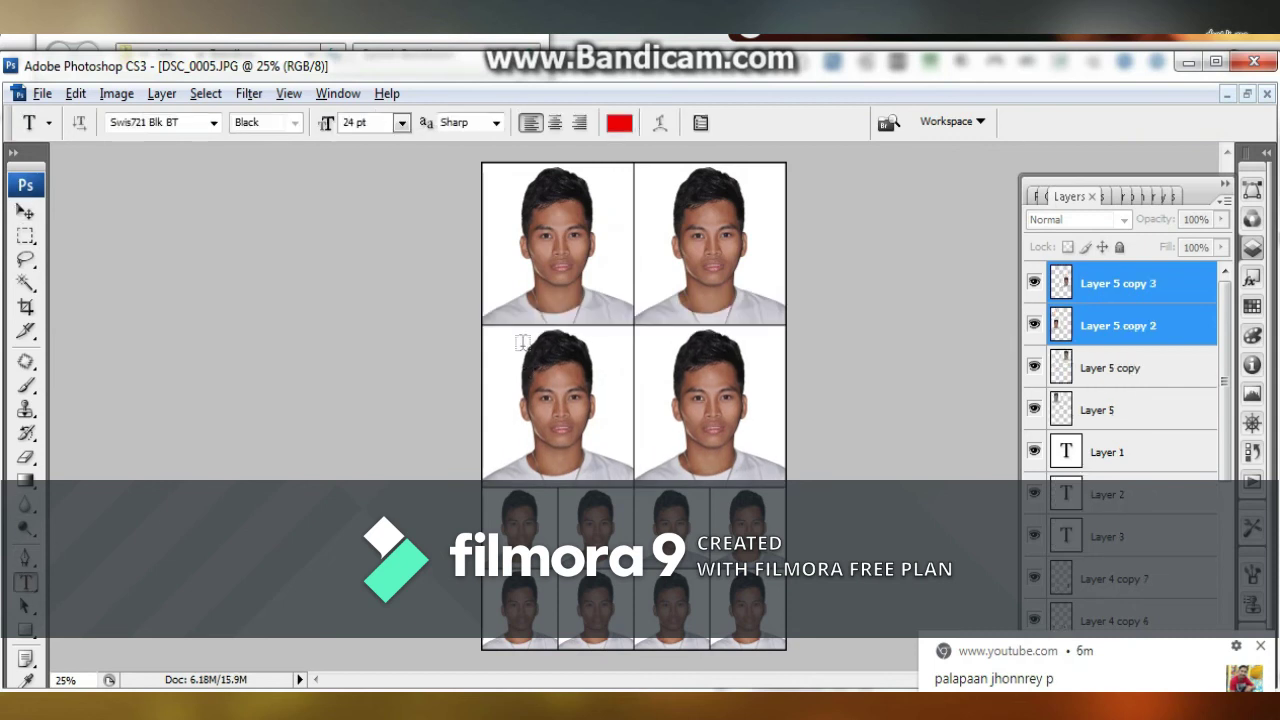
click(521, 345)
click(513, 308)
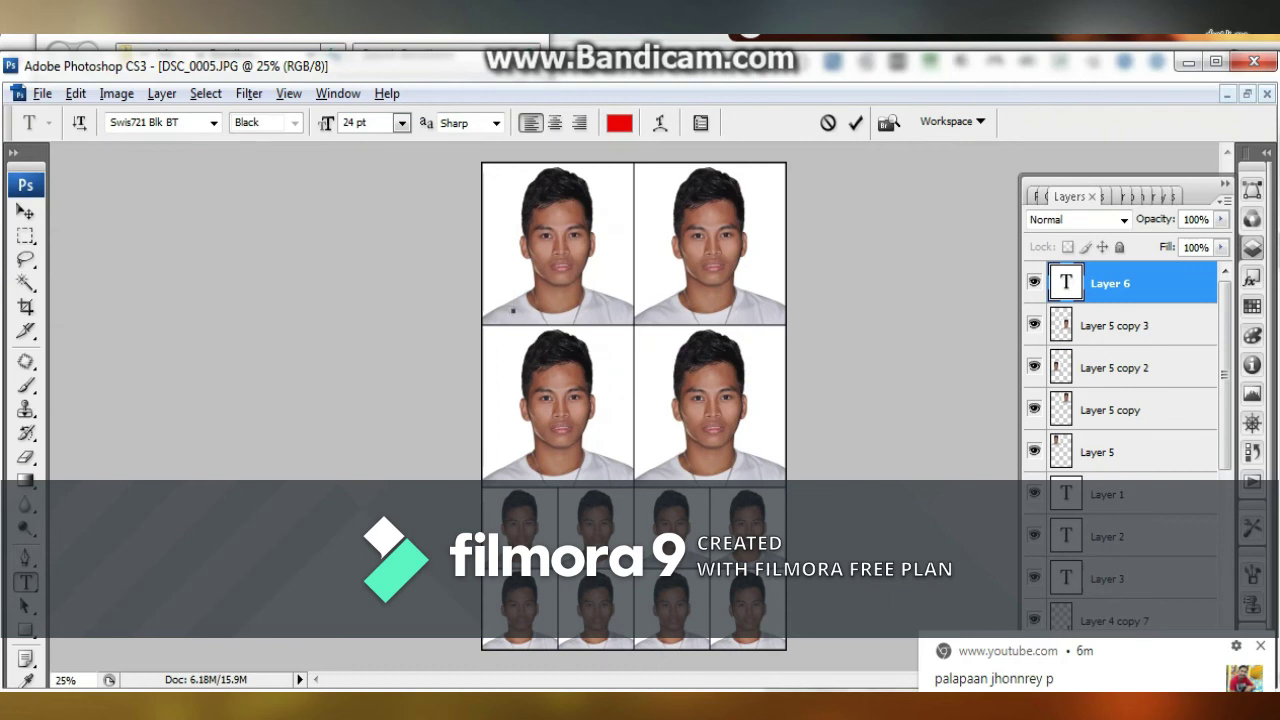
text(ctrl)
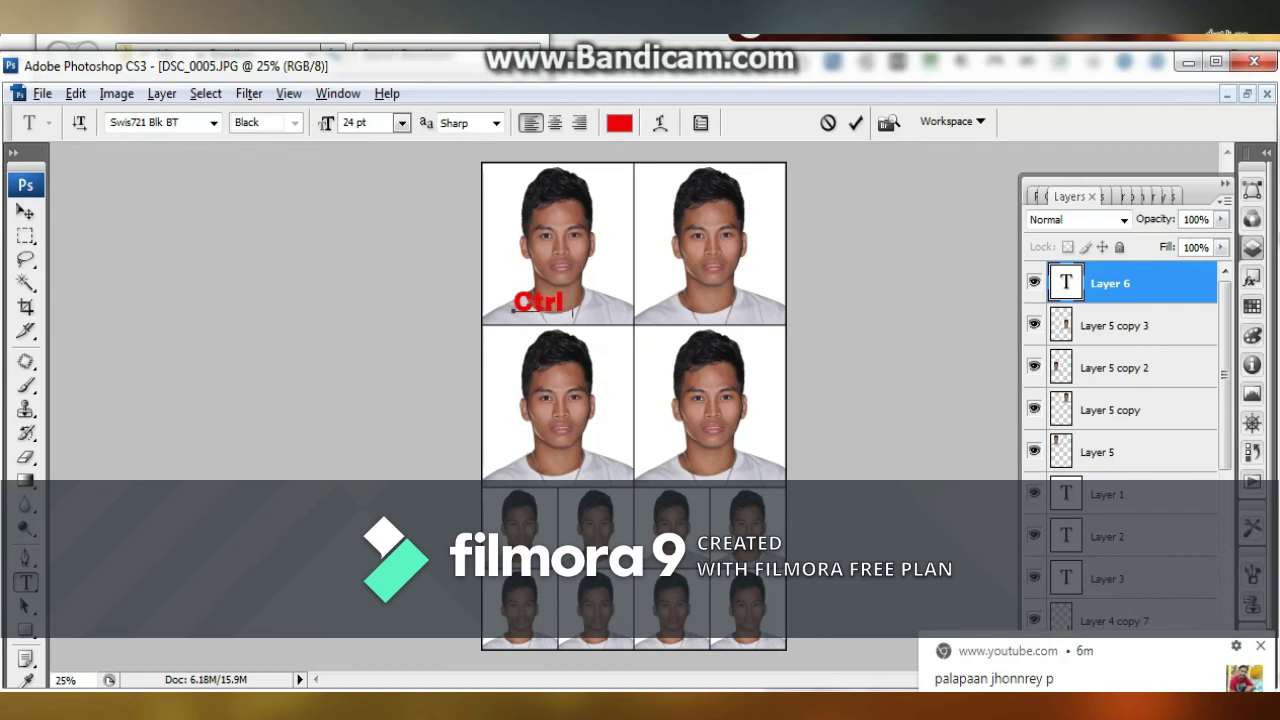
key(BackSpace)
key(BackSpace)
key(BackSpace)
key(BackSpace)
text(Alt pa)
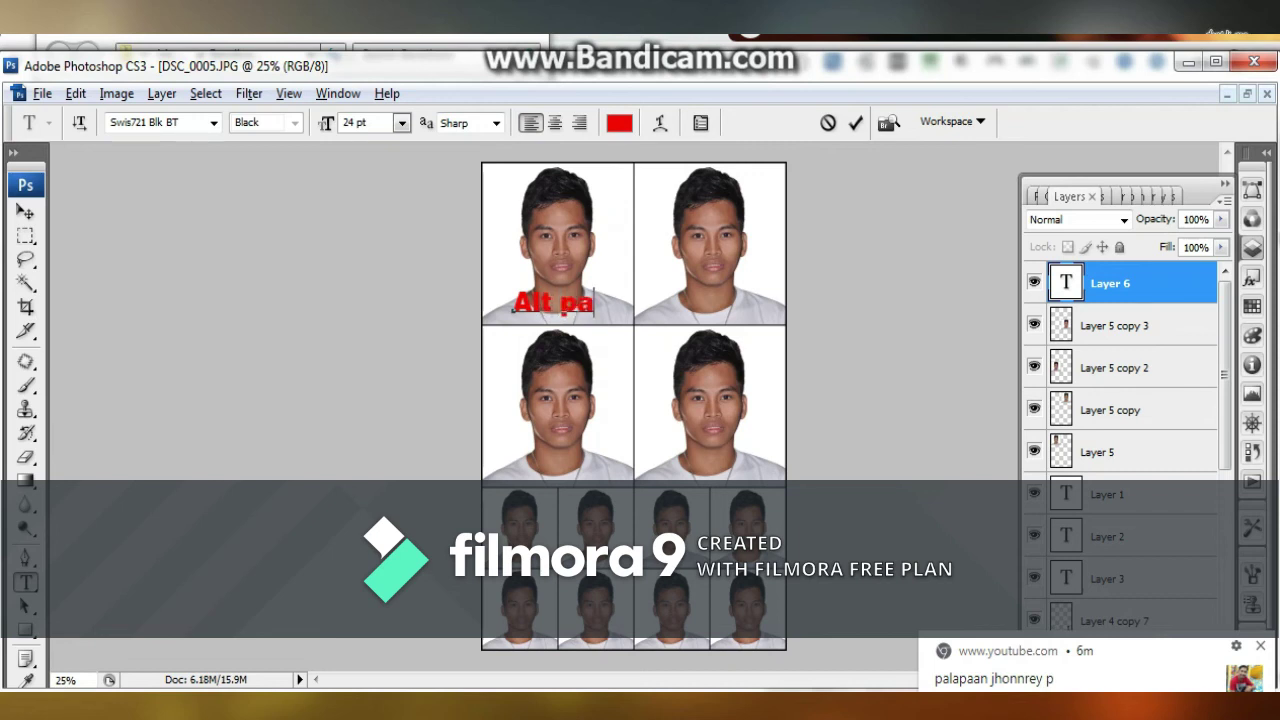
text(ra paramihin ang)
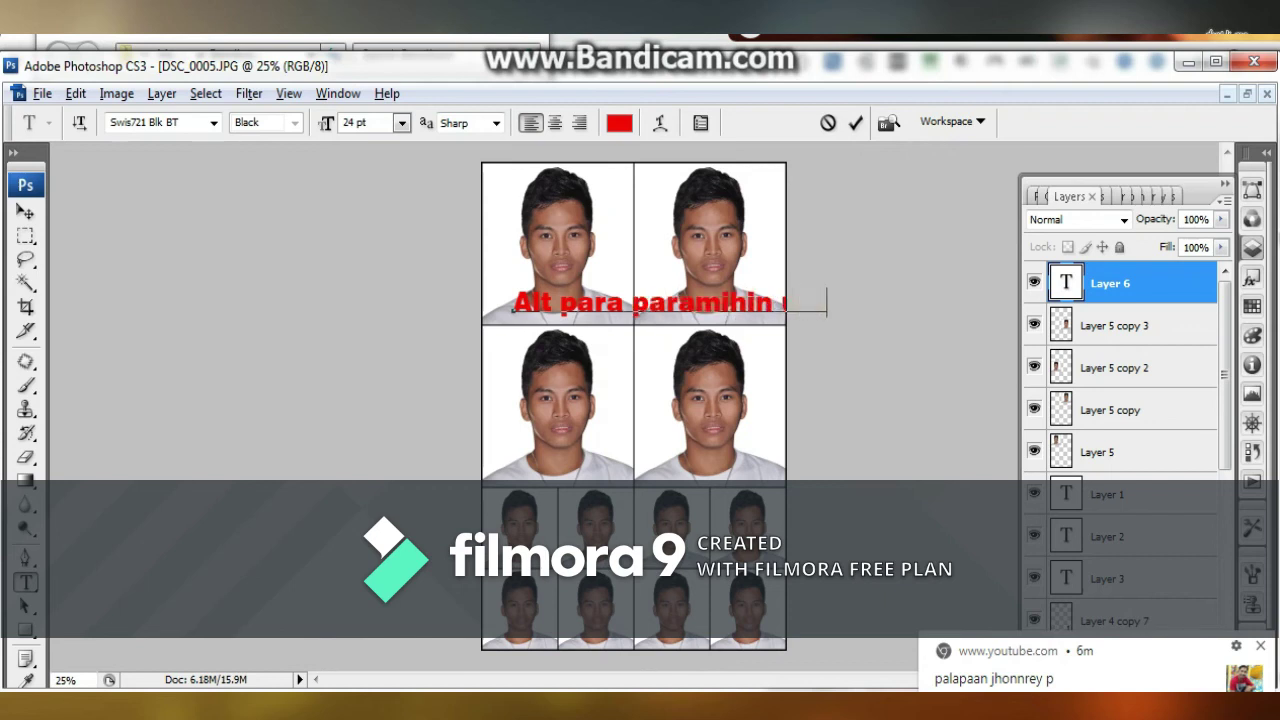
text(in la)
click(780, 310)
key(BackSpace)
key(Return)
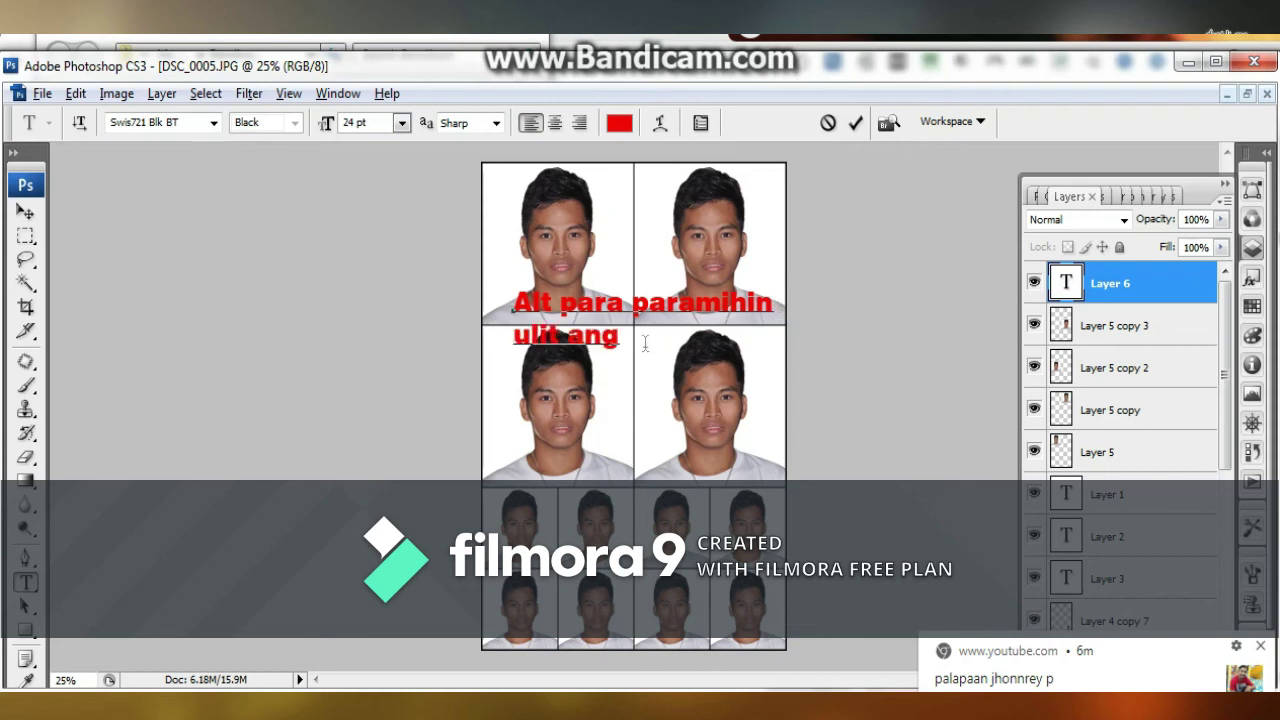
text(2x2)
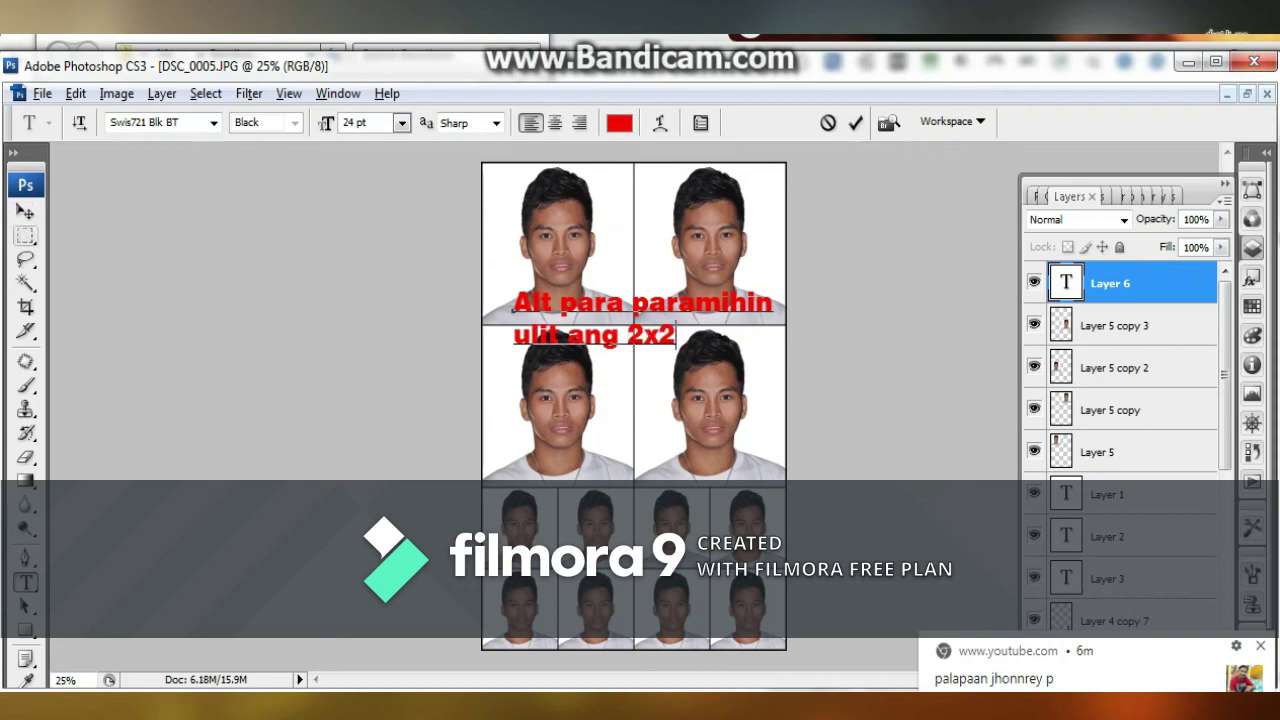
click(25, 212)
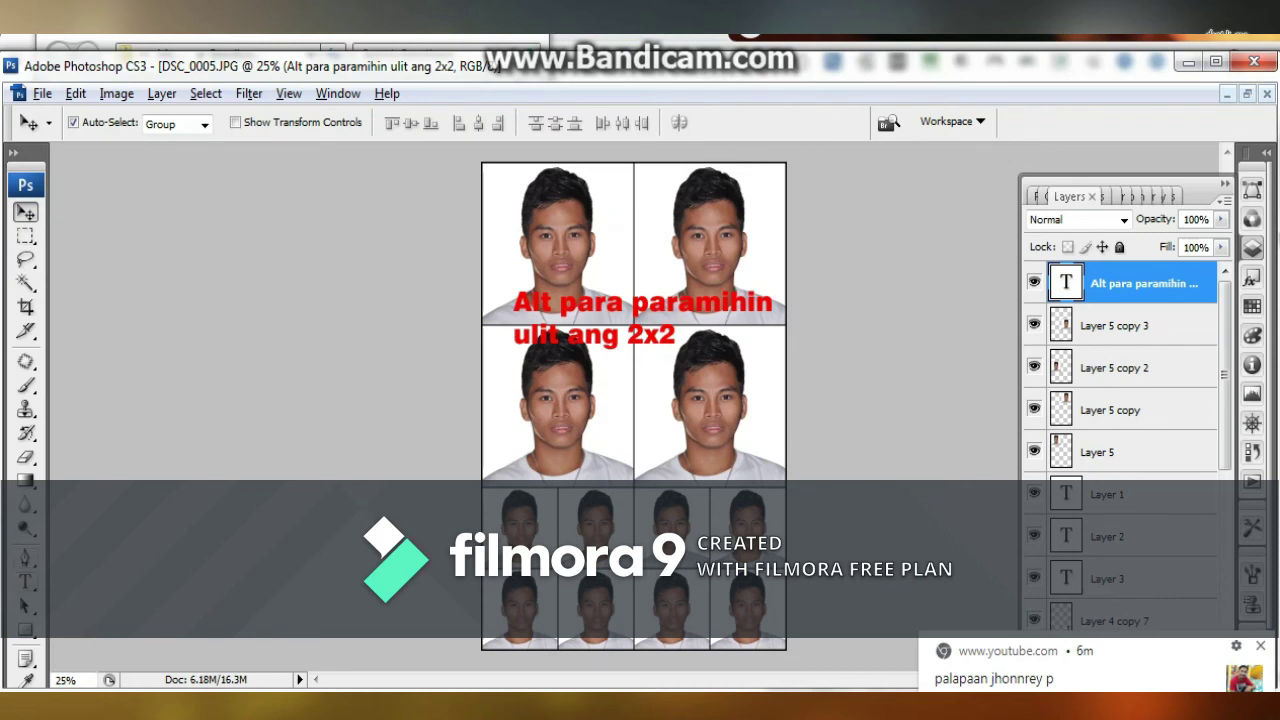
Move the "Alt para paramihin ulit ang 2x2" note slightly down, duplicate it twice below, and undo a further copy placed above.
key(t)
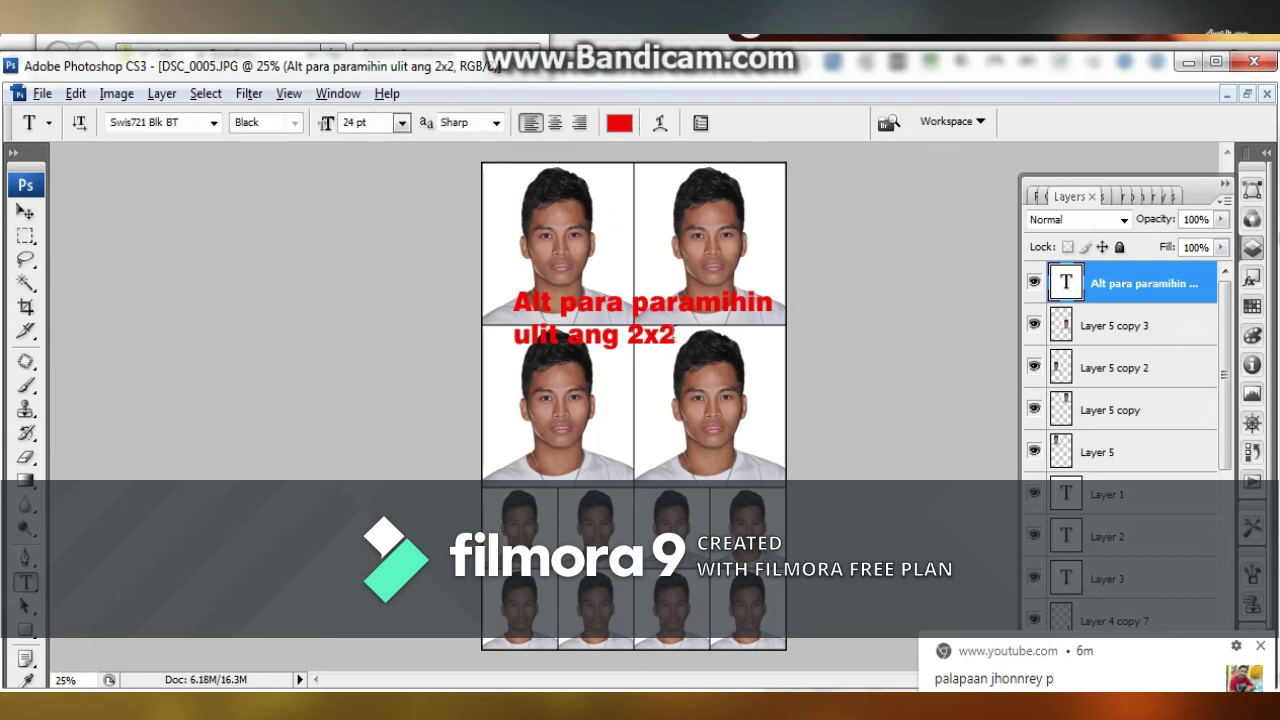
click(684, 336)
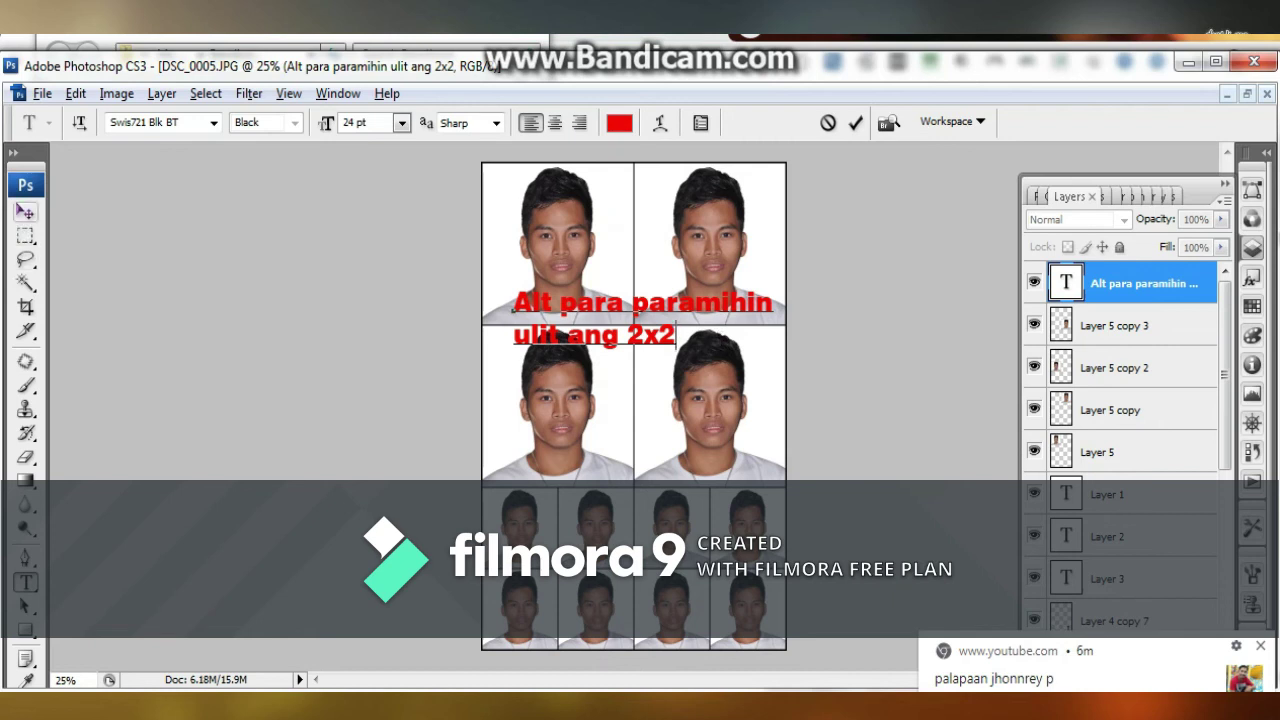
click(25, 212)
drag(620, 305, 627, 330)
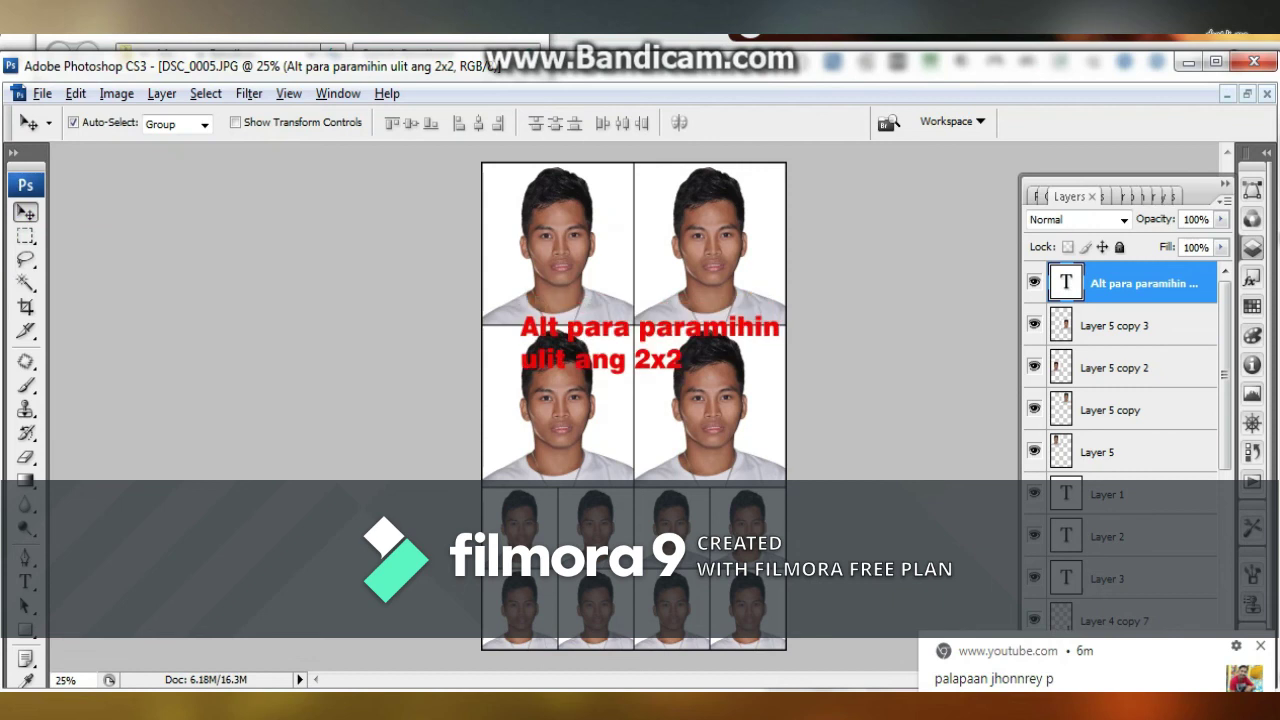
drag(627, 330, 628, 453)
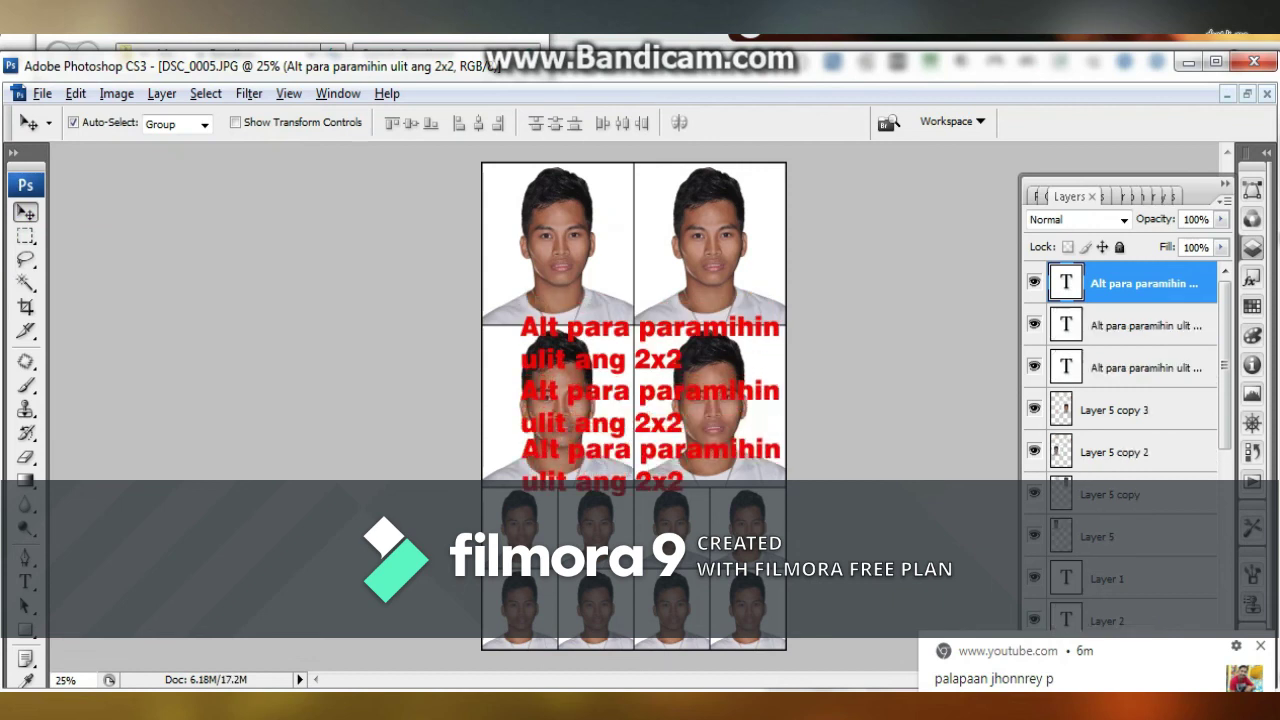
drag(627, 330, 616, 260)
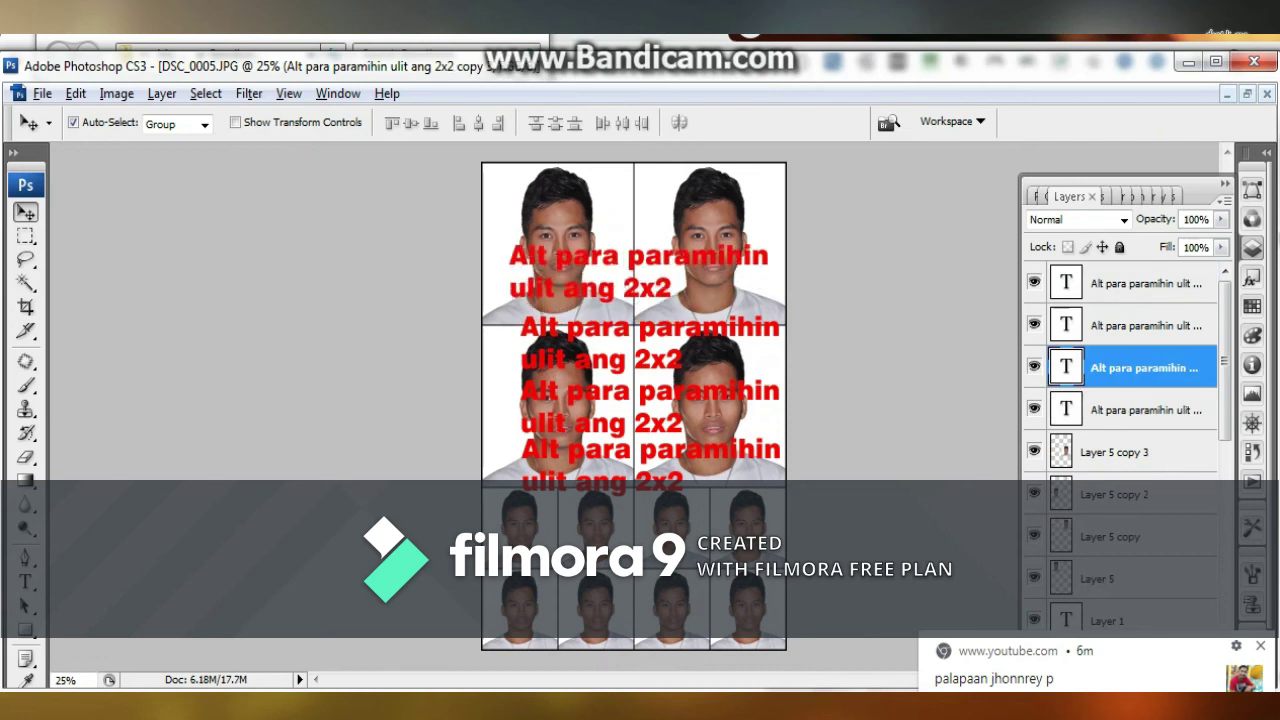
key(ctrl+z)
Delete the "Alt para paramihin ulit ang 2x2" text layer and its two copies.
key(Delete)
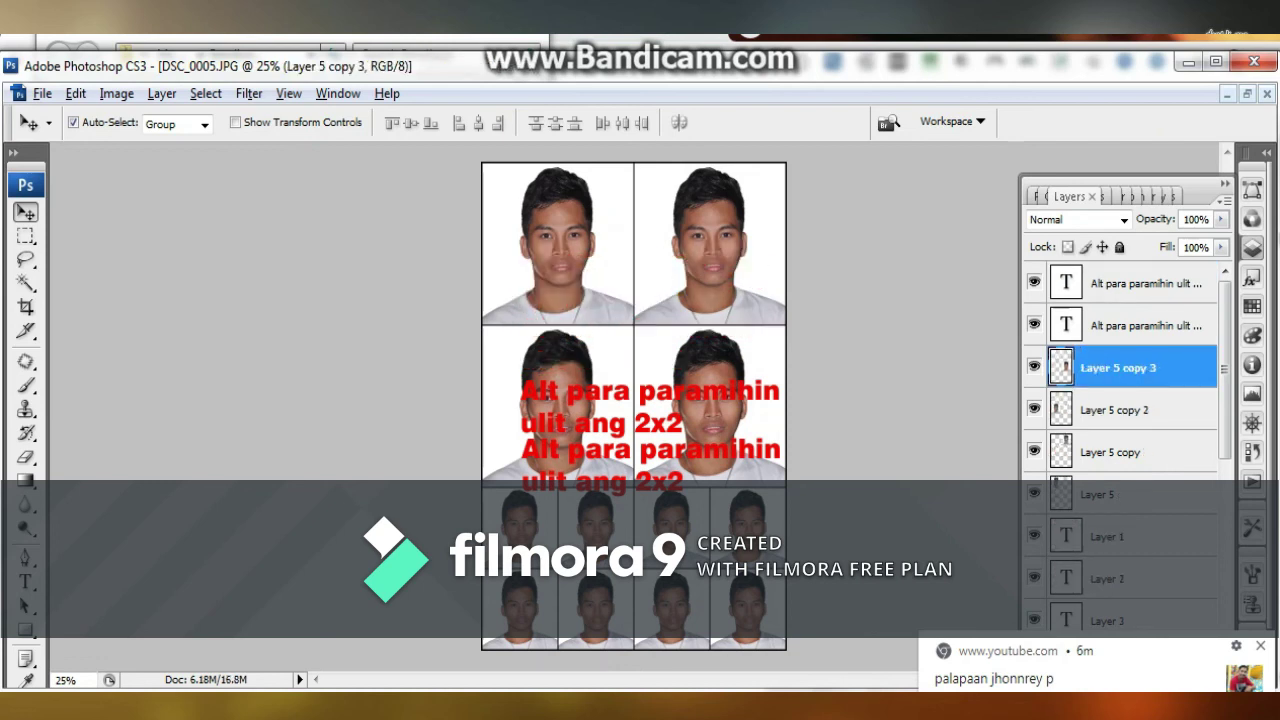
click(627, 392)
key(Delete)
click(627, 453)
key(Delete)
drag(709, 250, 598, 330)
key(ctrl+alt+z)
key(ctrl+alt+z)
key(ctrl+alt+z)
key(ctrl+alt+z)
key(ctrl+alt+z)
key(ctrl+alt+z)
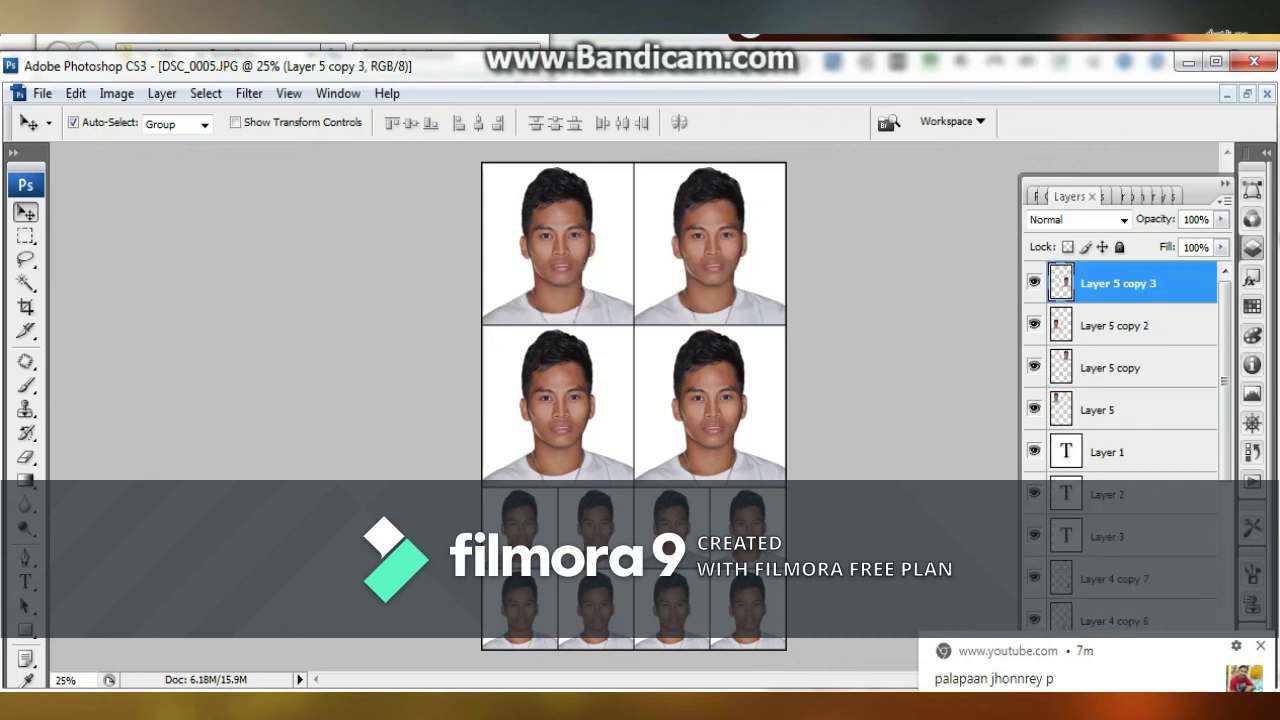
Select the portrait layers across the whole sheet and flatten everything into a single background layer.
key(ctrl+minus)
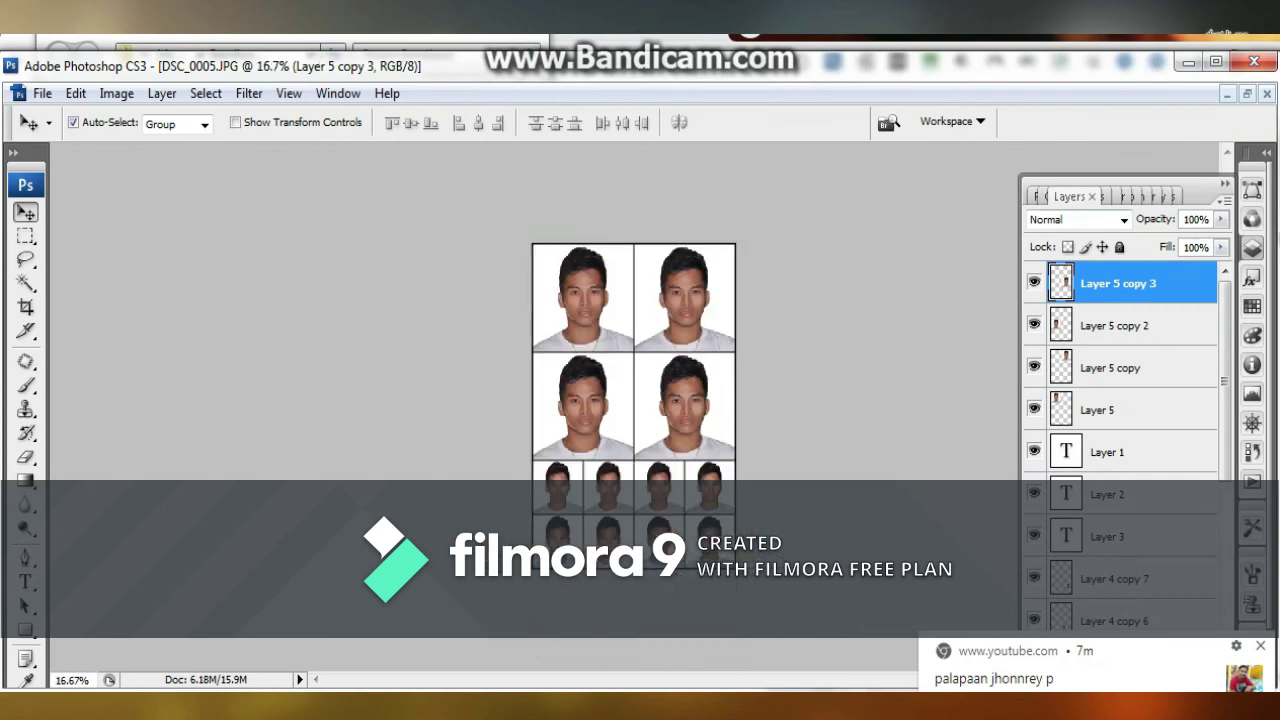
drag(785, 517, 620, 289)
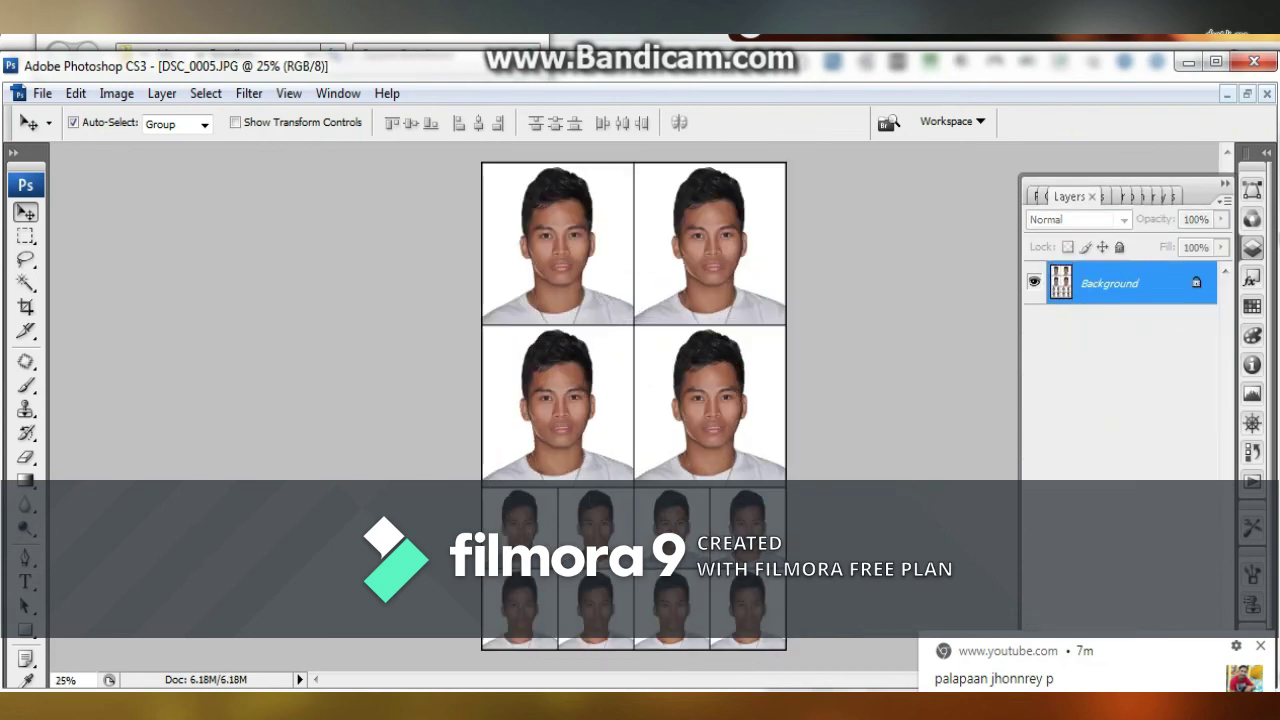
Add a red 24 pt text note over the large portraits reading "Kung may di kau" and "Nasundang comment" on two lines.
key(ctrl+minus)
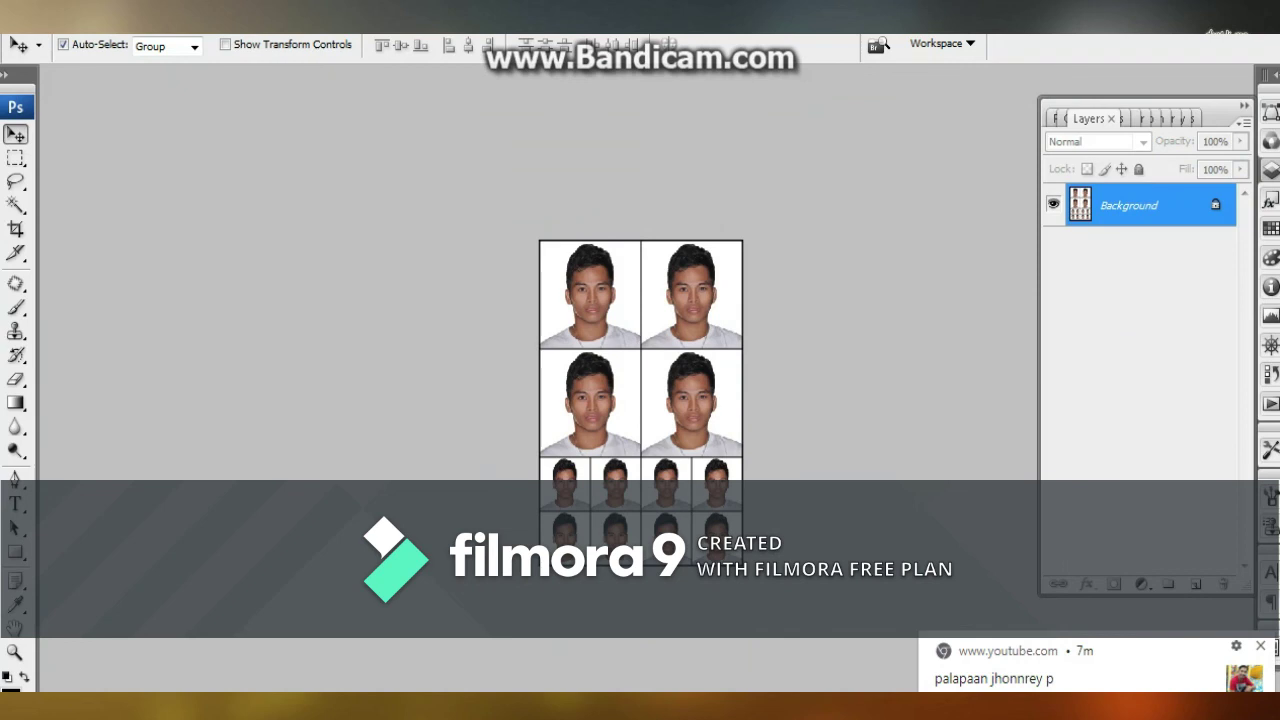
key(ctrl+plus)
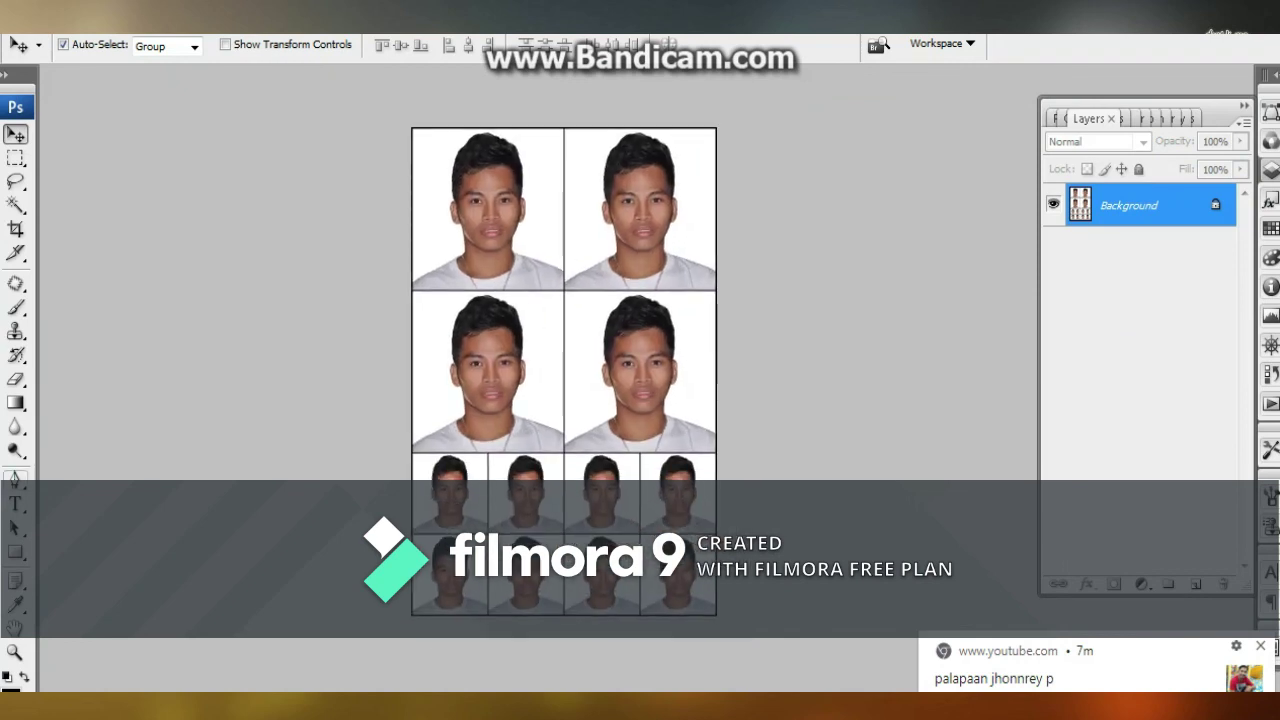
click(16, 504)
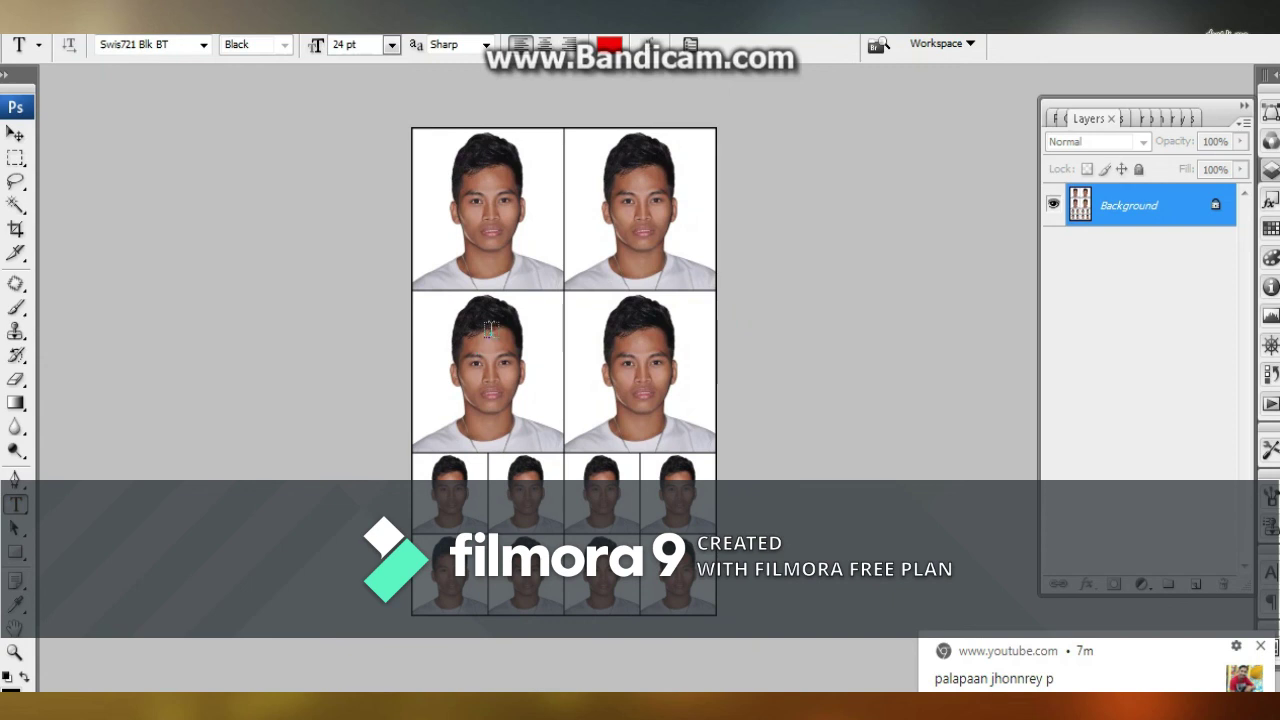
click(466, 290)
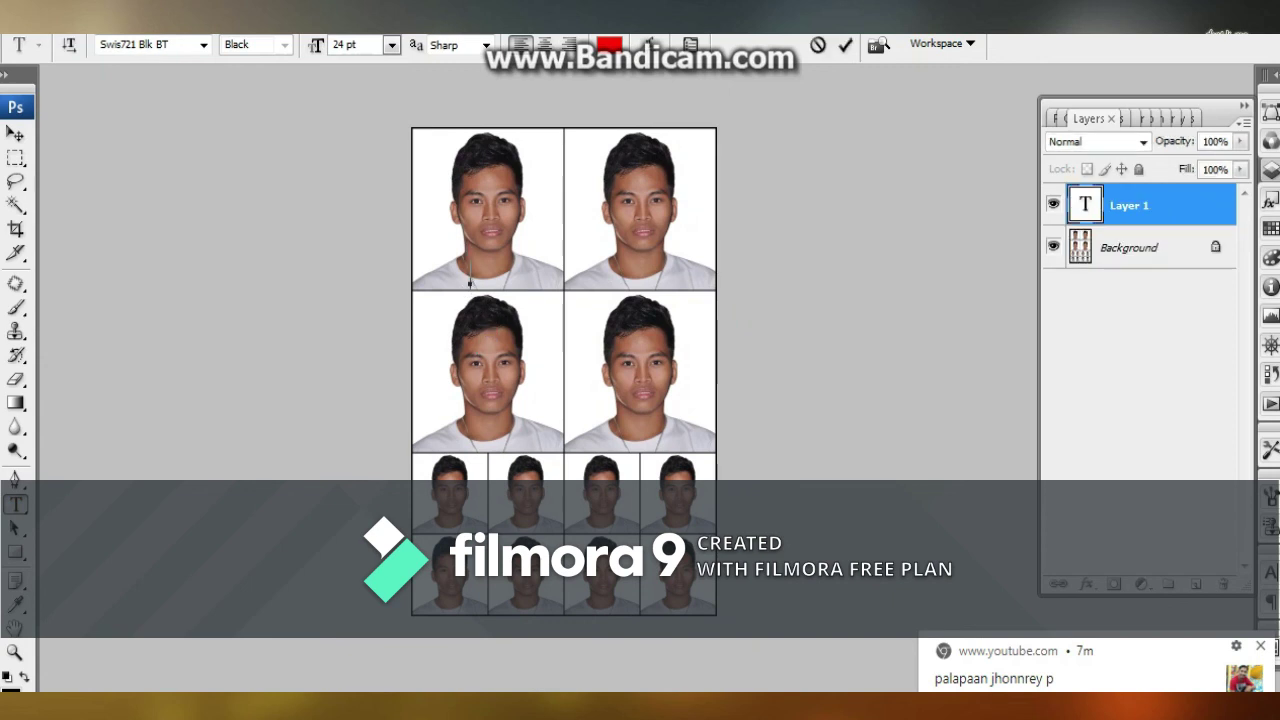
text(Kung may)
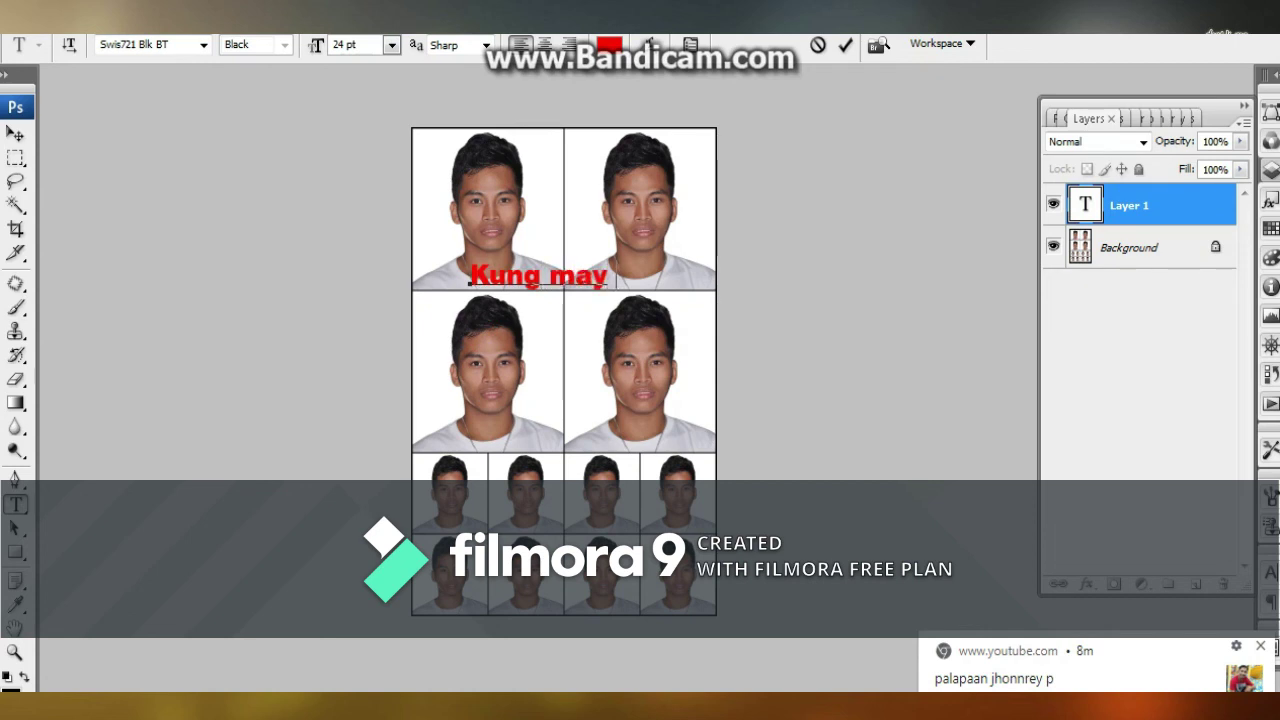
text( di kau)
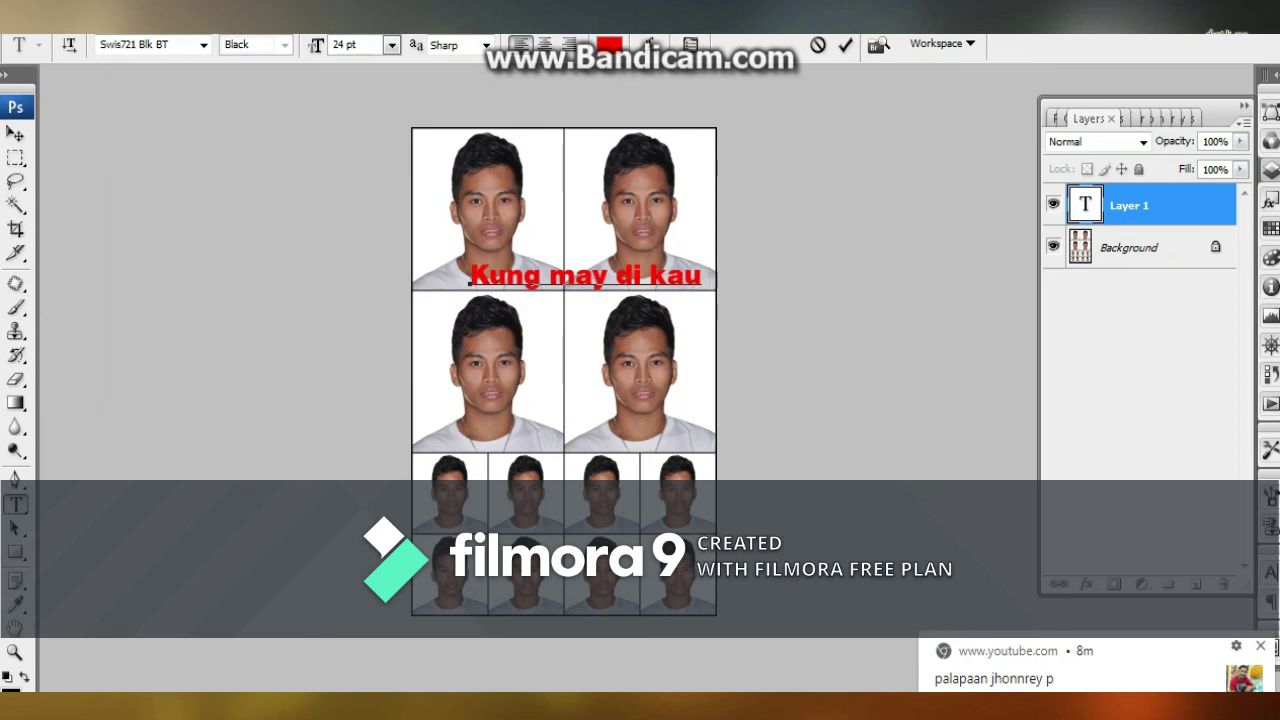
key(Return)
text(Na)
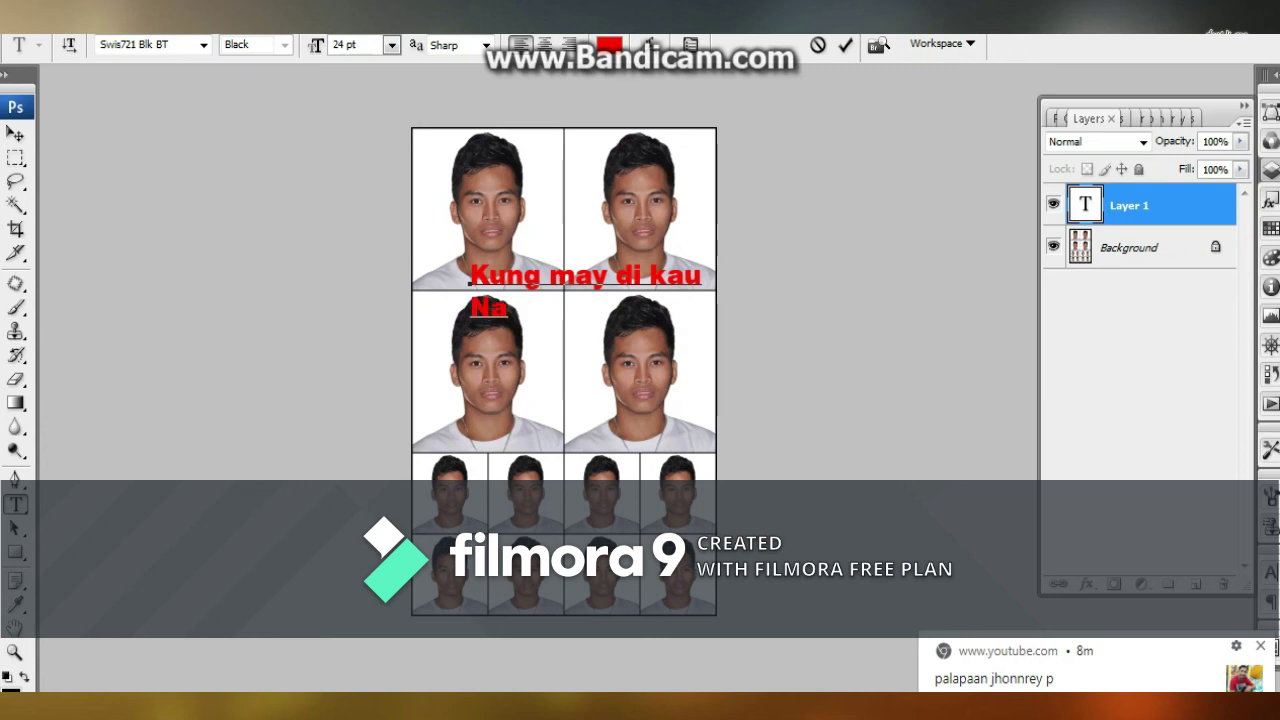
text(sund)
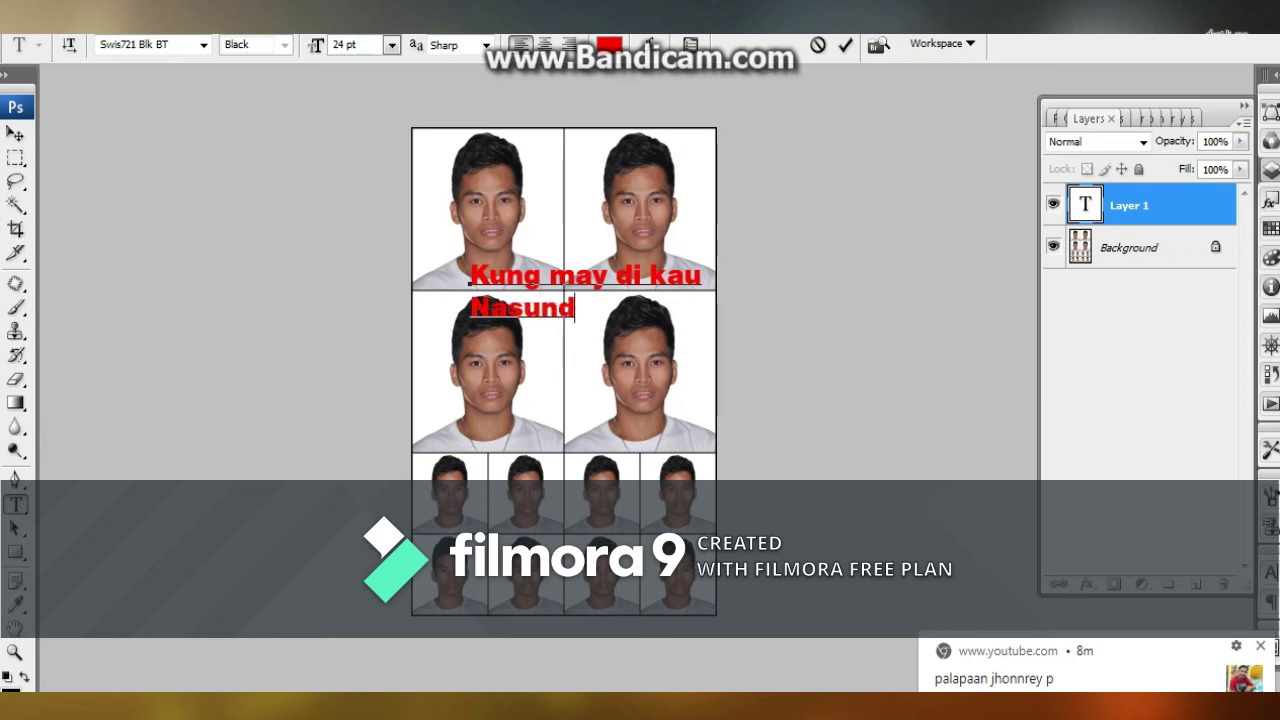
text(ang)
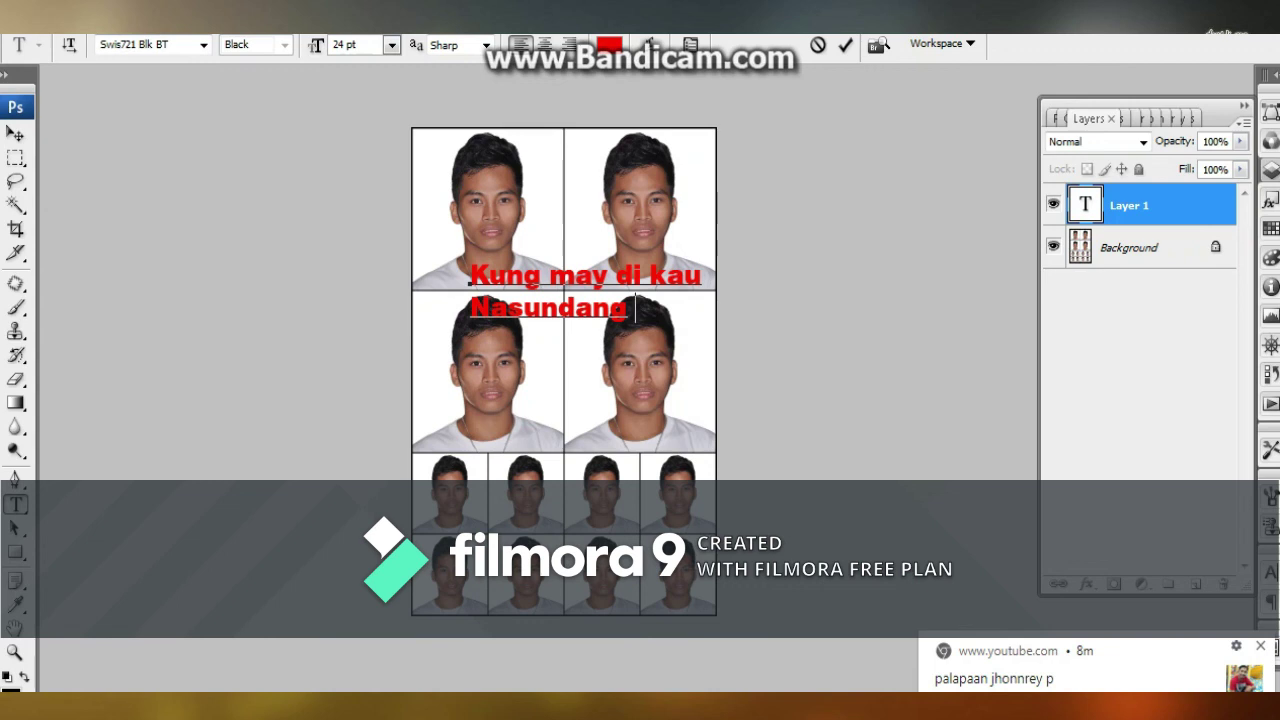
text( comment)
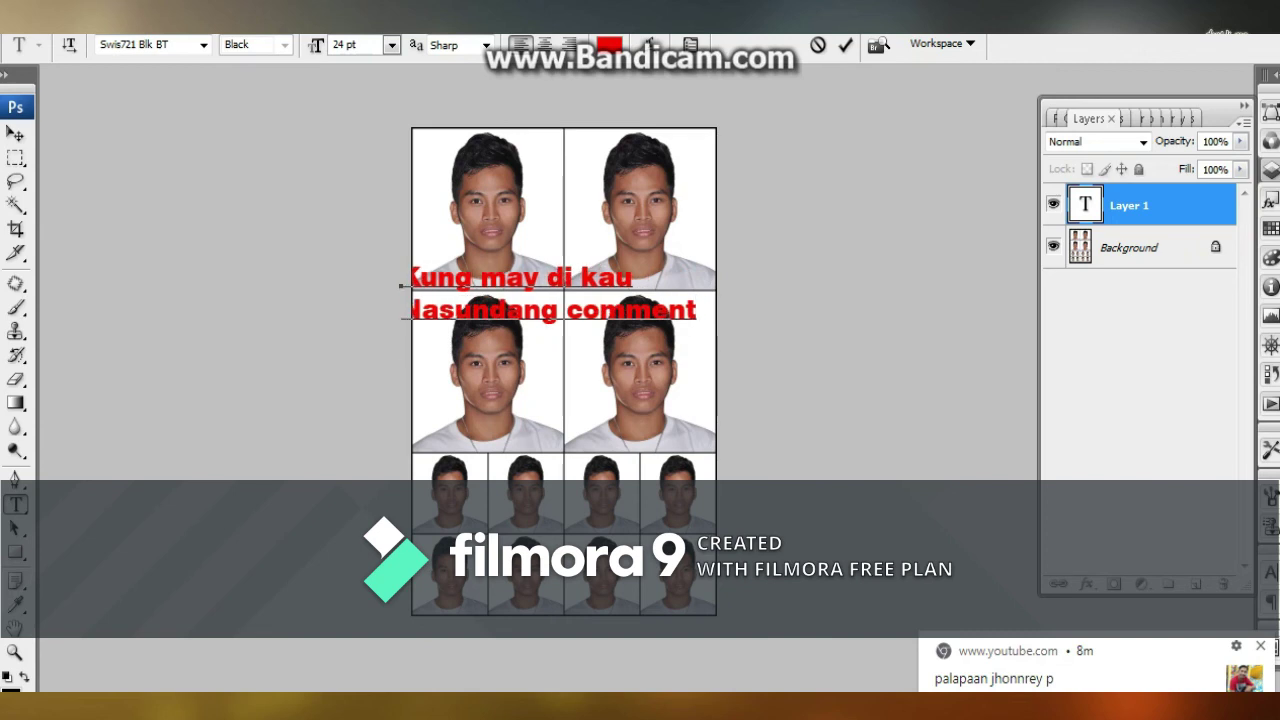
Try the note at a 15 pt text size and reposition it between the two rows of large portraits.
key(ctrl+a)
click(392, 45)
click(377, 221)
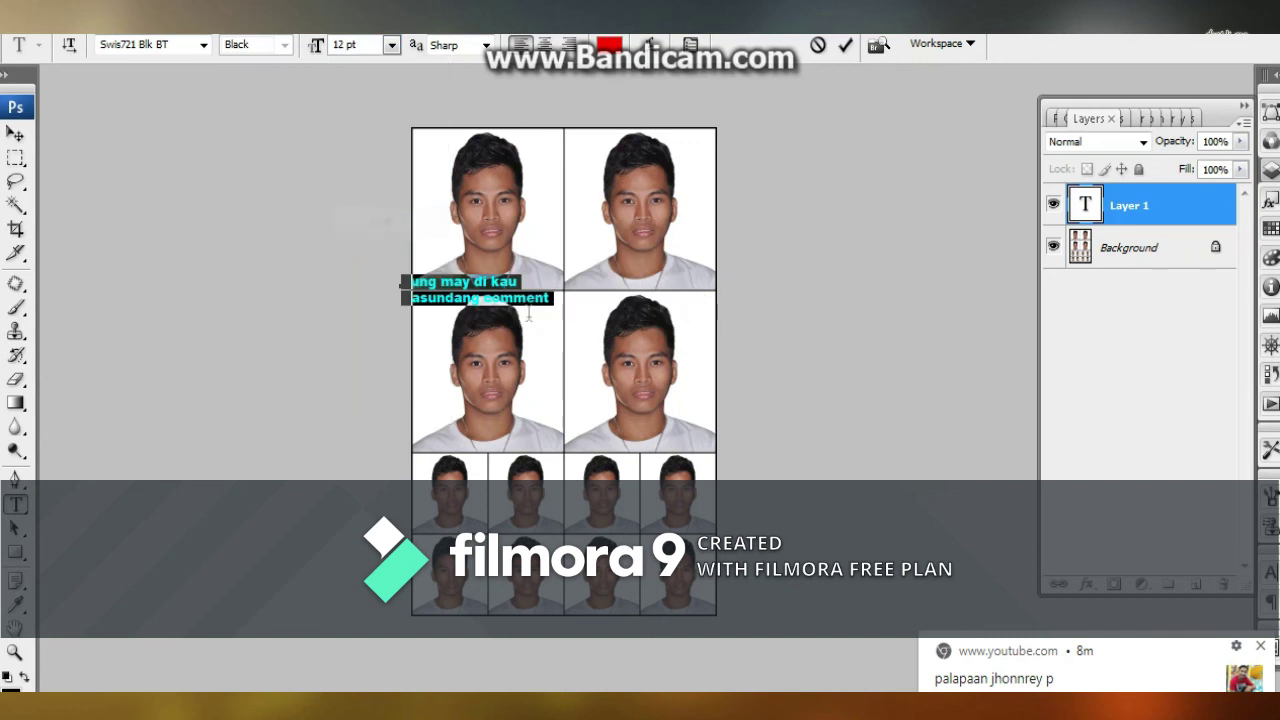
click(345, 45)
key(Up)
key(Up)
key(Up)
drag(500, 350, 540, 355)
click(545, 311)
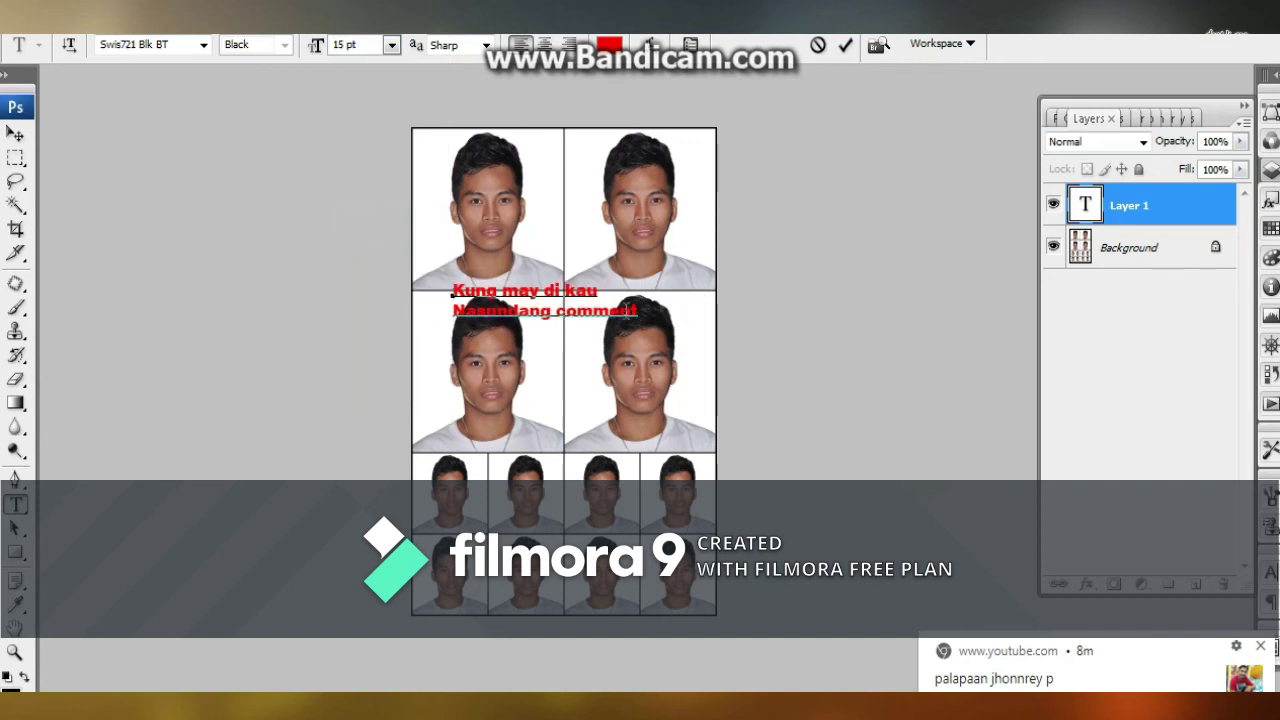
Set the whole note's text size to 20 pt and shift it up and left to fit within the sheet.
key(ctrl+a)
click(345, 45)
key(Up)
key(Up)
key(Up)
key(Up)
key(Up)
drag(672, 352, 642, 327)
click(641, 323)
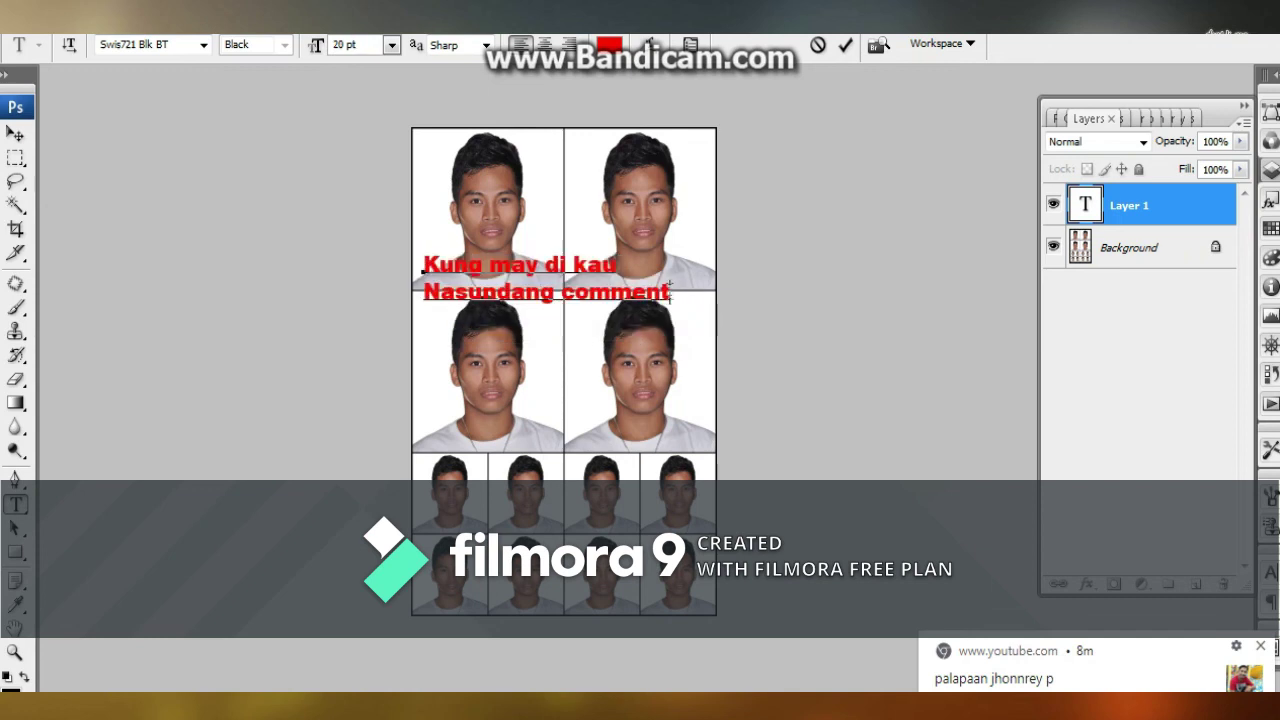
Extend the note with "sa baba at ituturo ko sa inyo wag kalimutan mag Subscribe para sa iba pang Video at paki share narin po salamat".
text(sa baba at ituturo k)
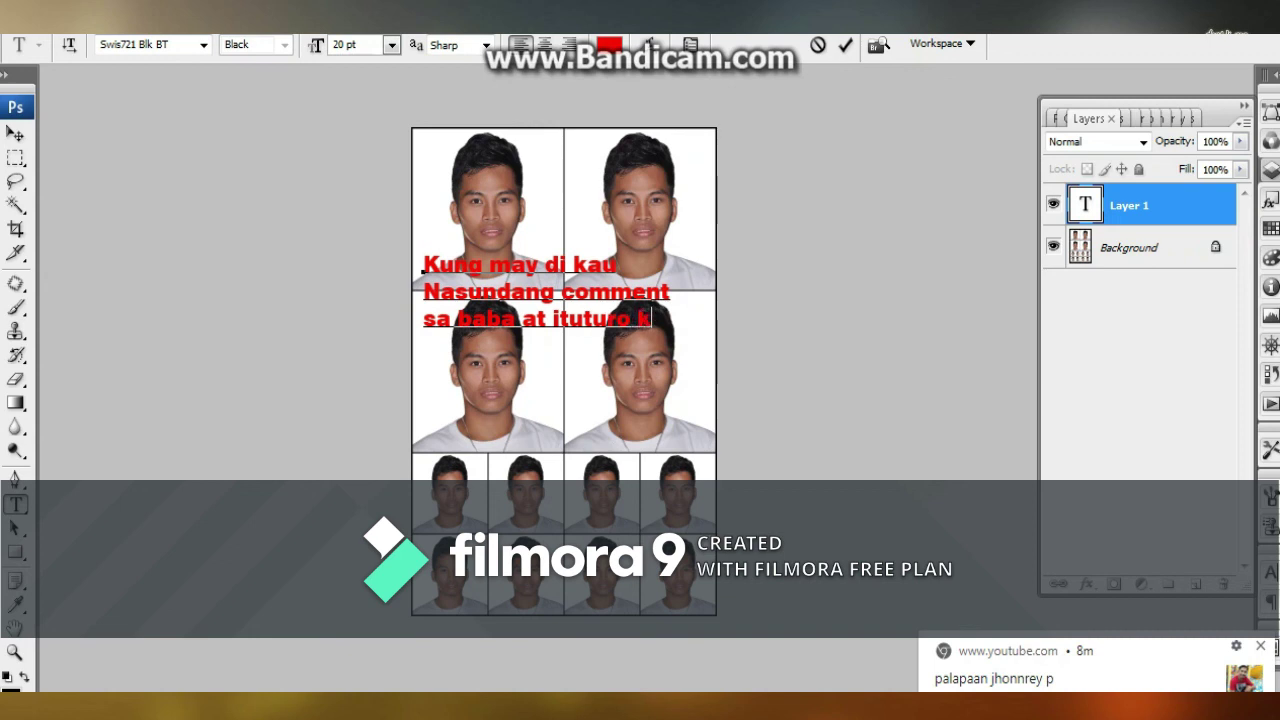
text(o sa inyo)
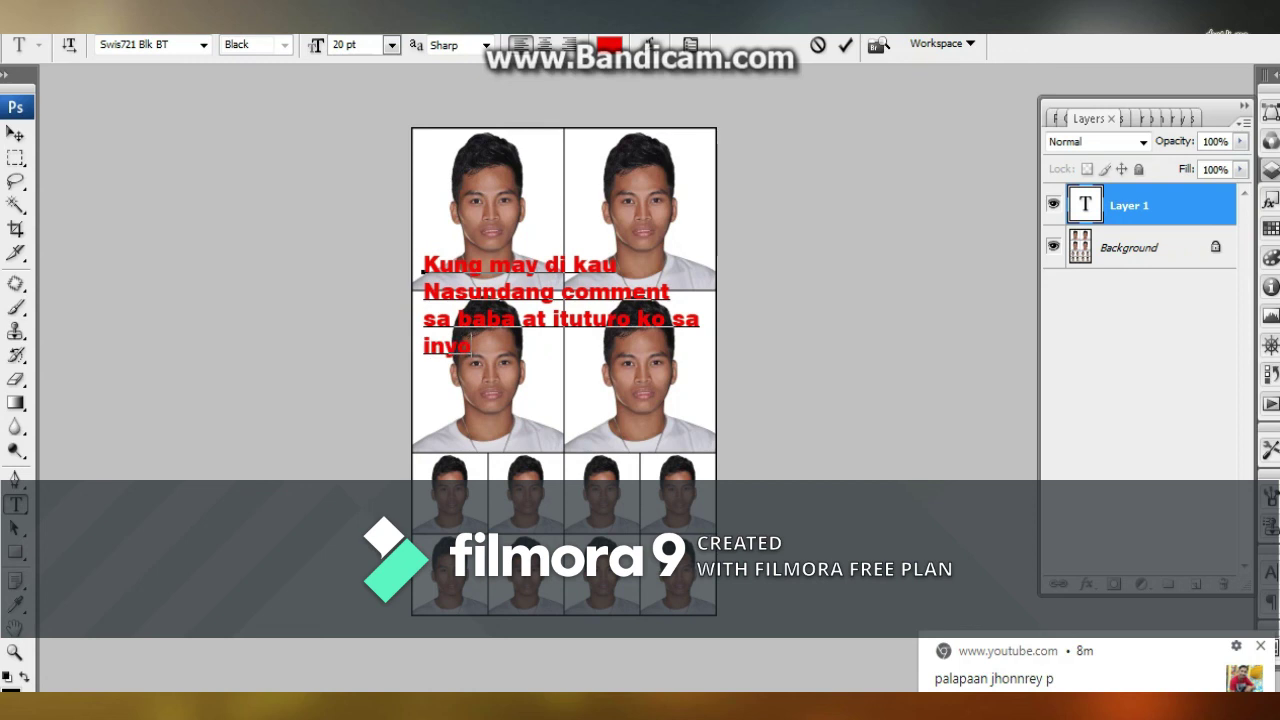
key(Return)
text(wag kalimutan mag)
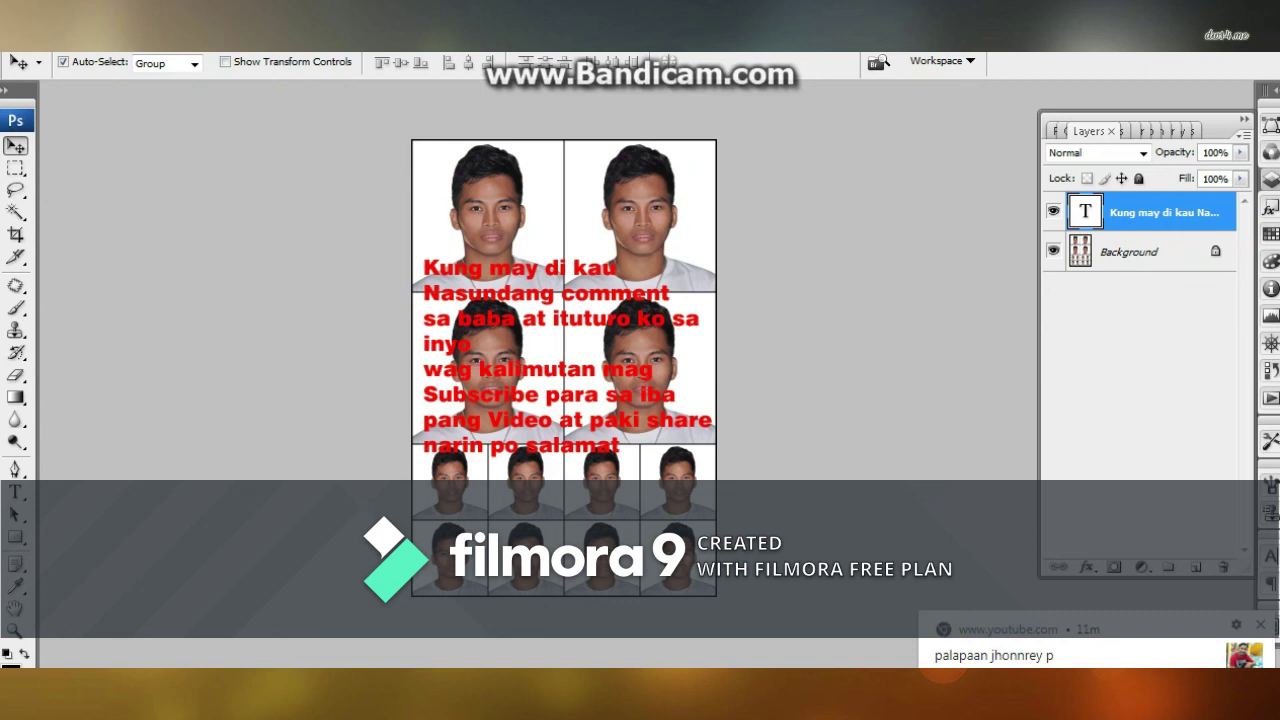
Add a white outside stroke to the red note's text layer and make it slightly thicker than the default.
right_click(1128, 212)
double_click(1228, 212)
drag(870, 166, 1059, 160)
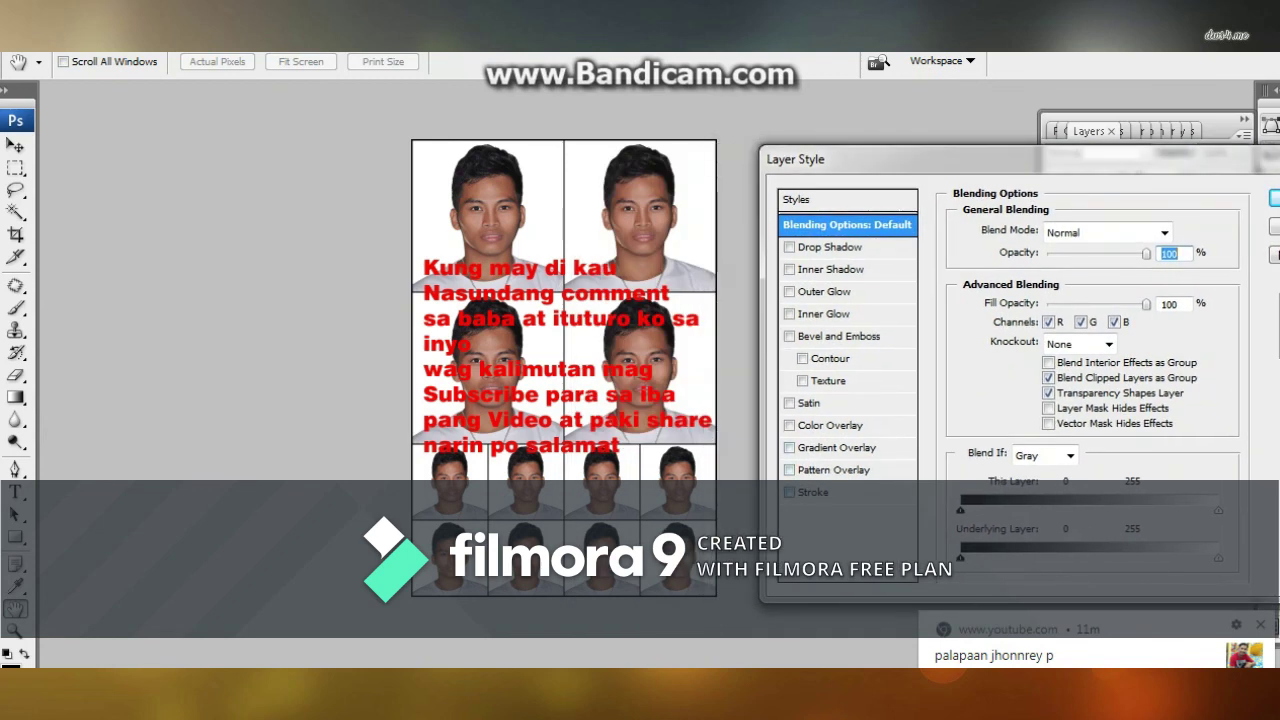
click(814, 492)
click(1004, 360)
click(382, 188)
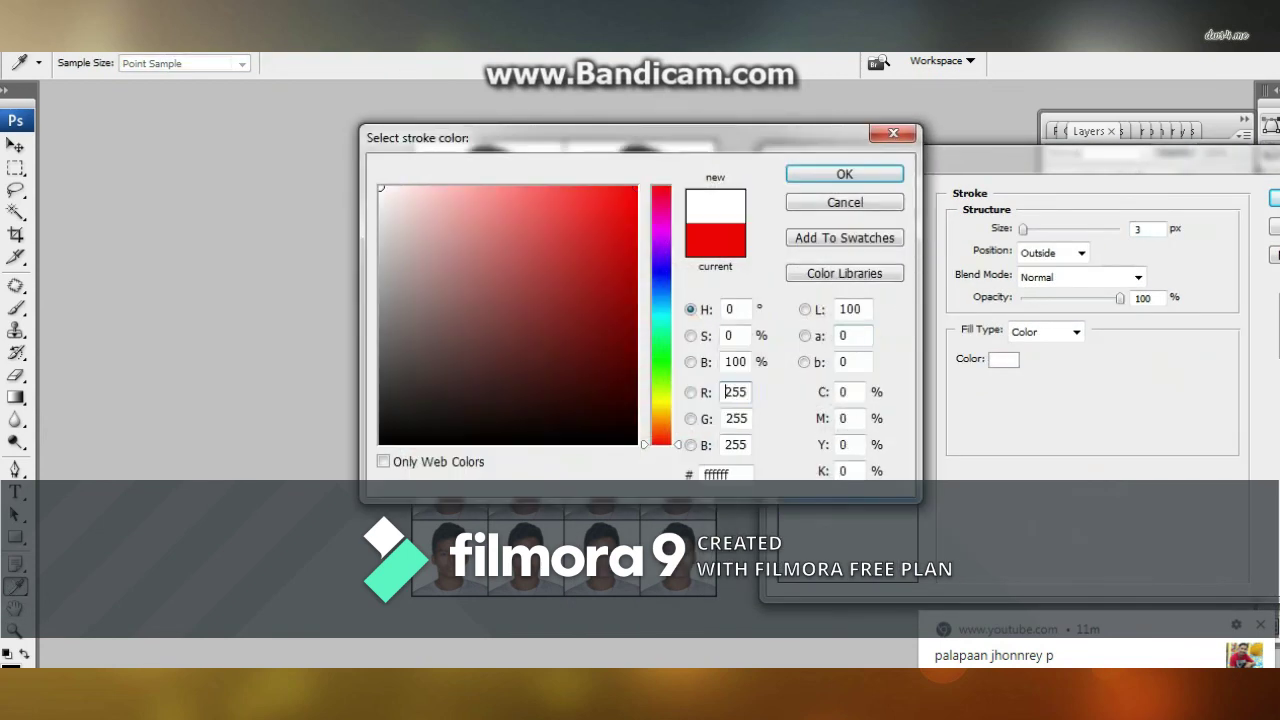
click(845, 173)
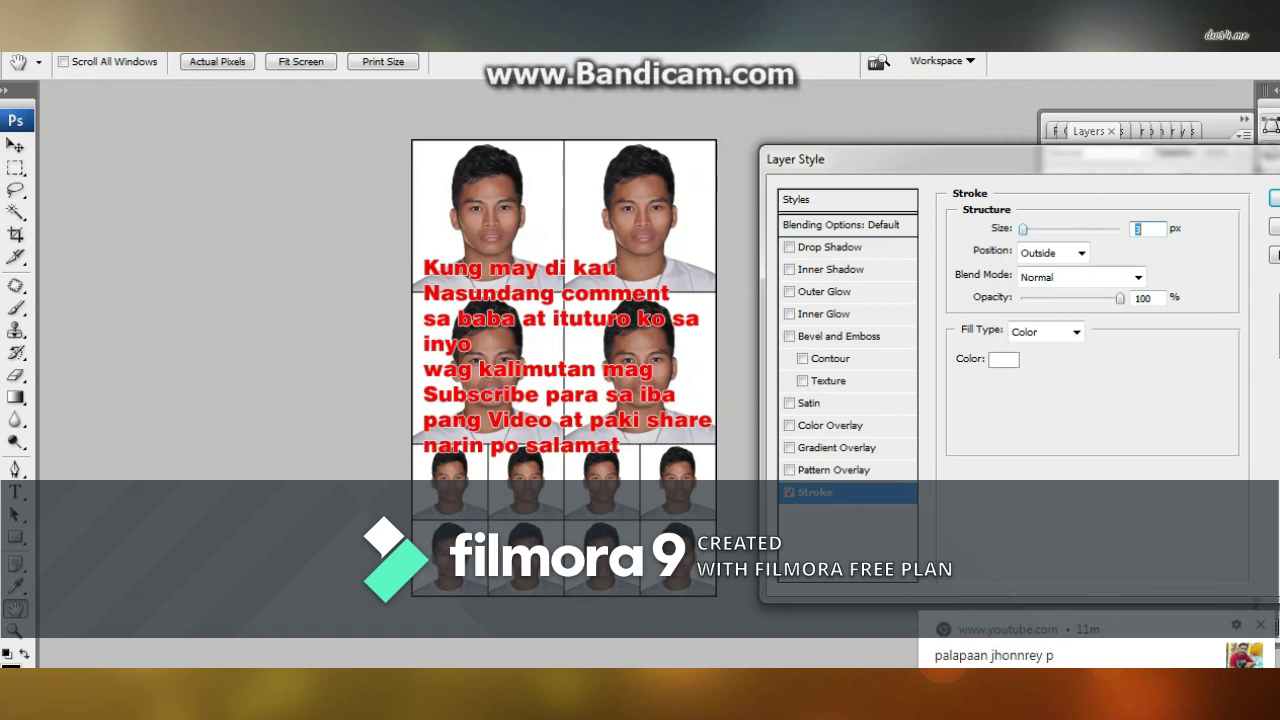
drag(1023, 230, 1029, 230)
Add a drop shadow with 100% spread to the note's text and apply the layer style.
click(829, 247)
drag(1021, 335, 1120, 335)
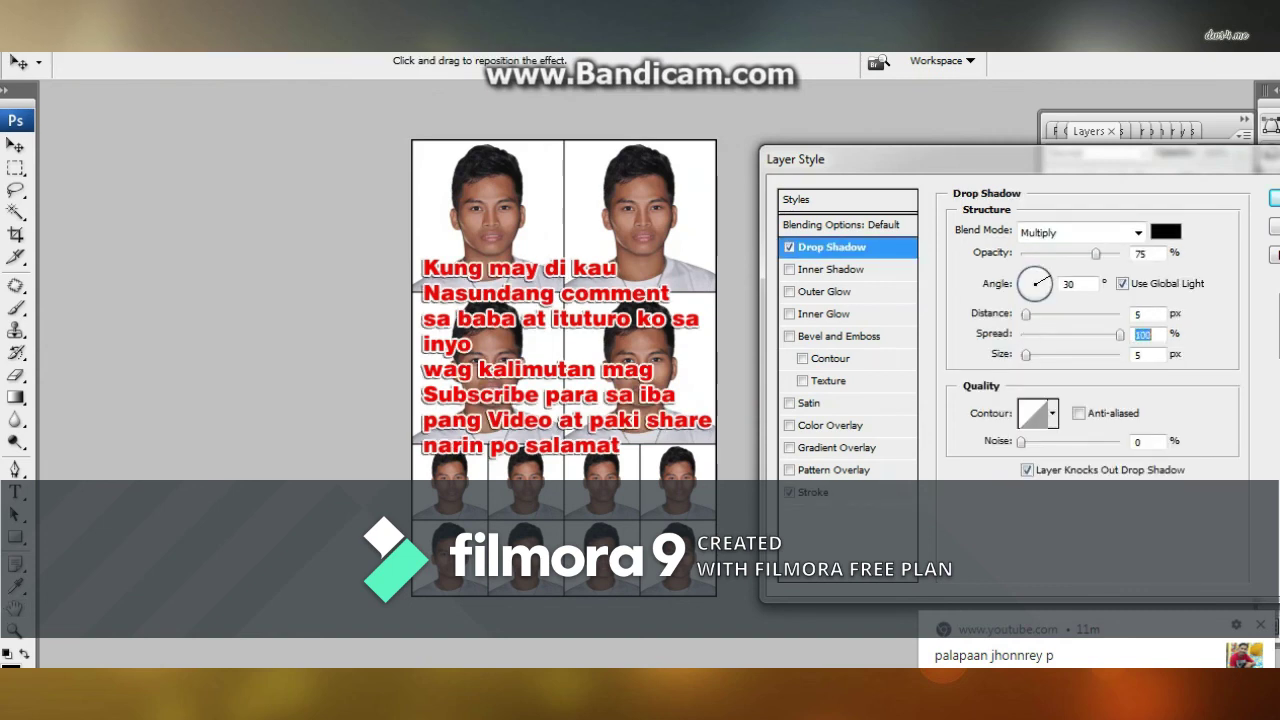
key(Return)
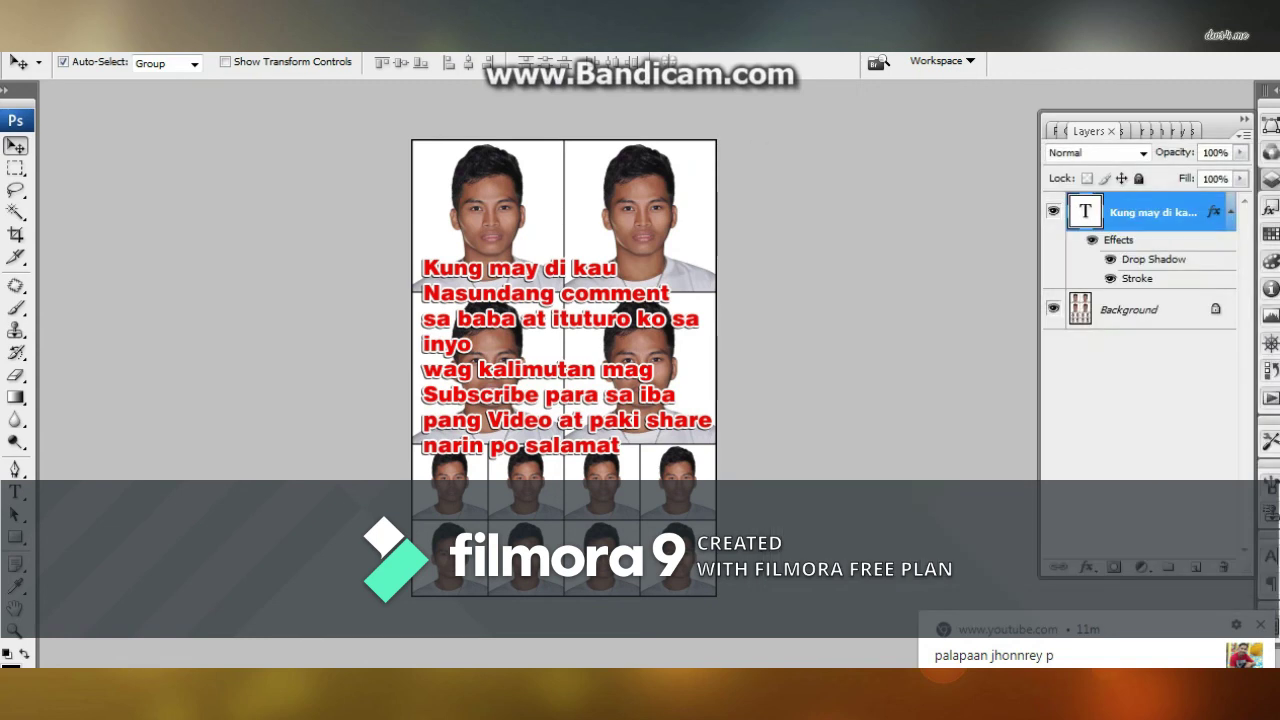